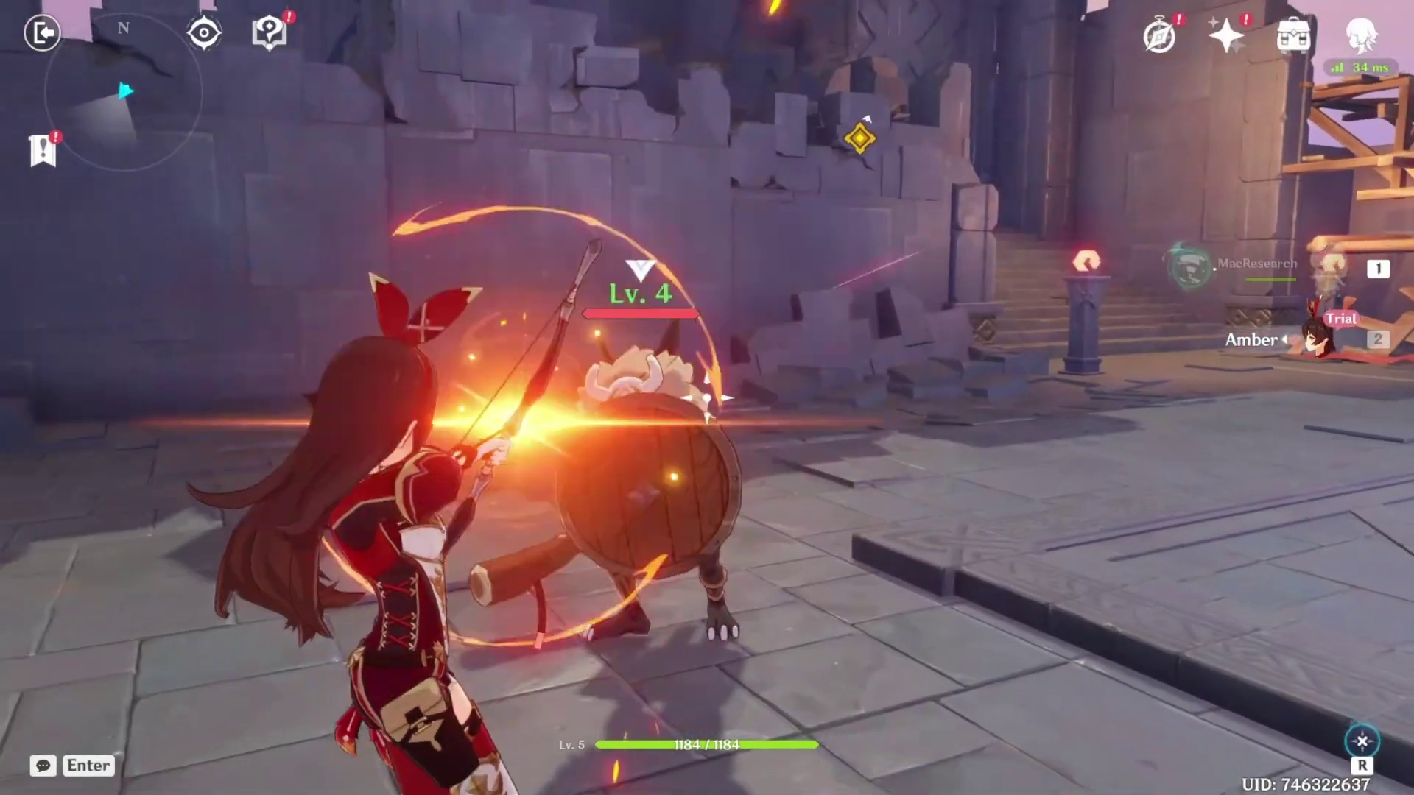
# Reposition Amber and fire several aimed fire arrows to set the Lv. 4 hilichurl ablaze.
pyautogui.click(707, 398)
pyautogui.press('s')
pyautogui.press('d')
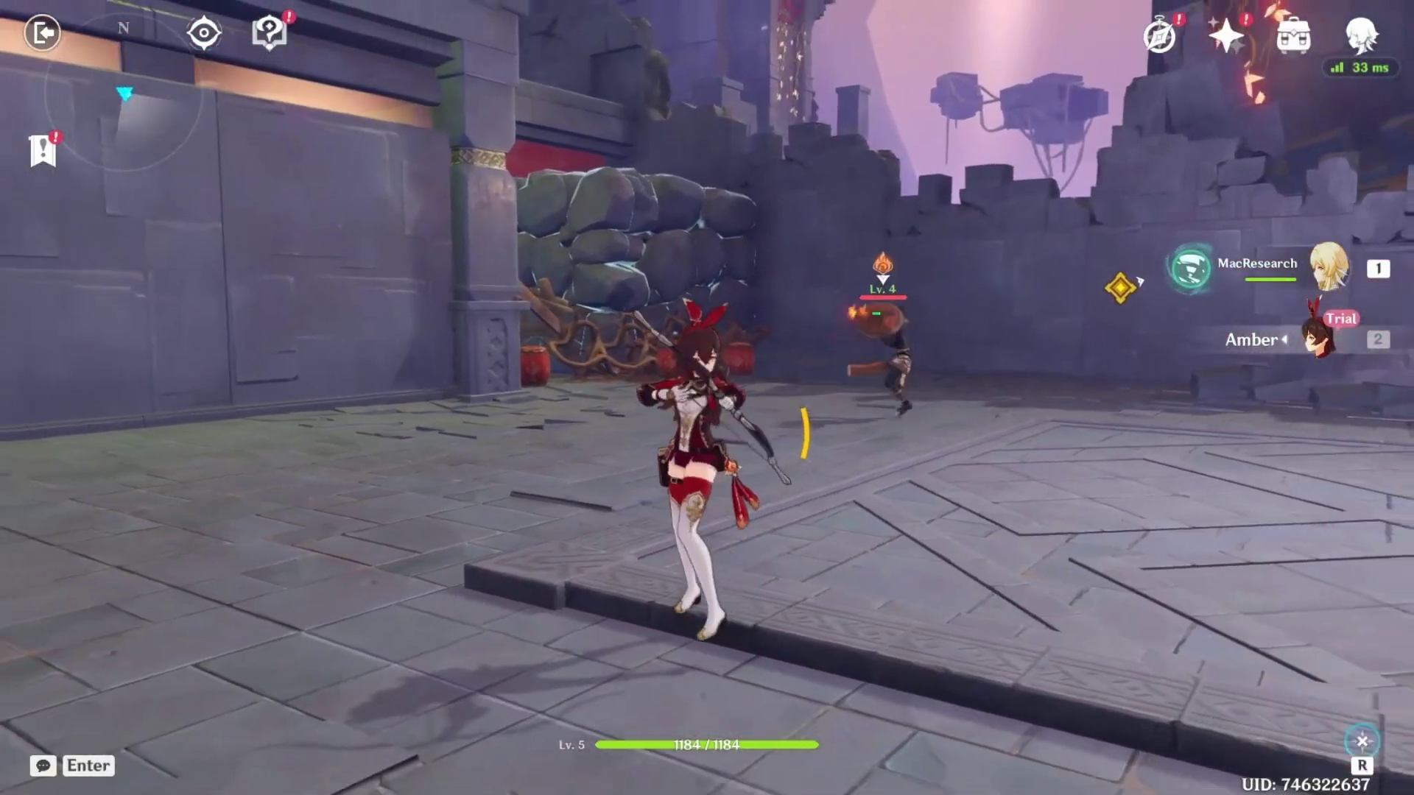
pyautogui.press('r')
pyautogui.click(706, 397)
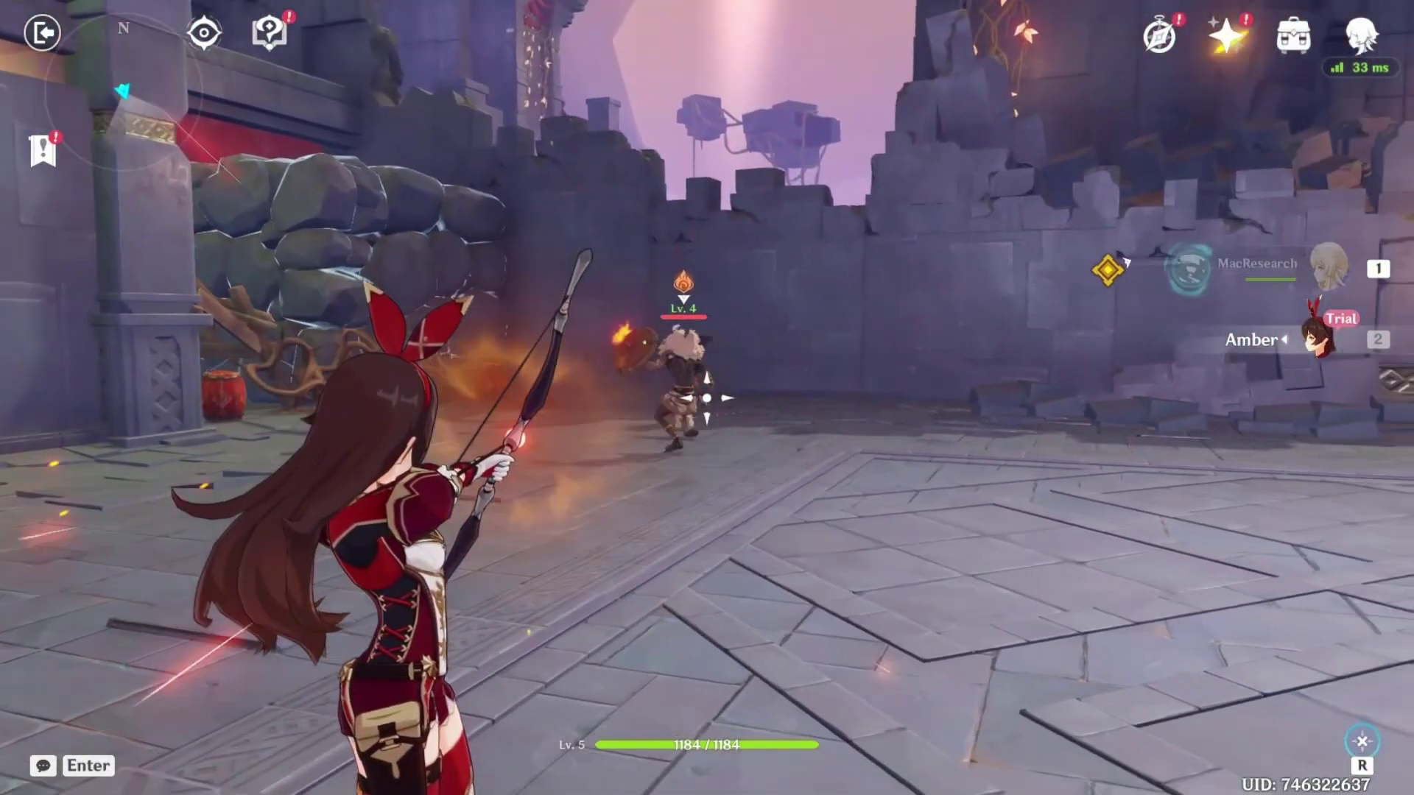
pyautogui.click(707, 398)
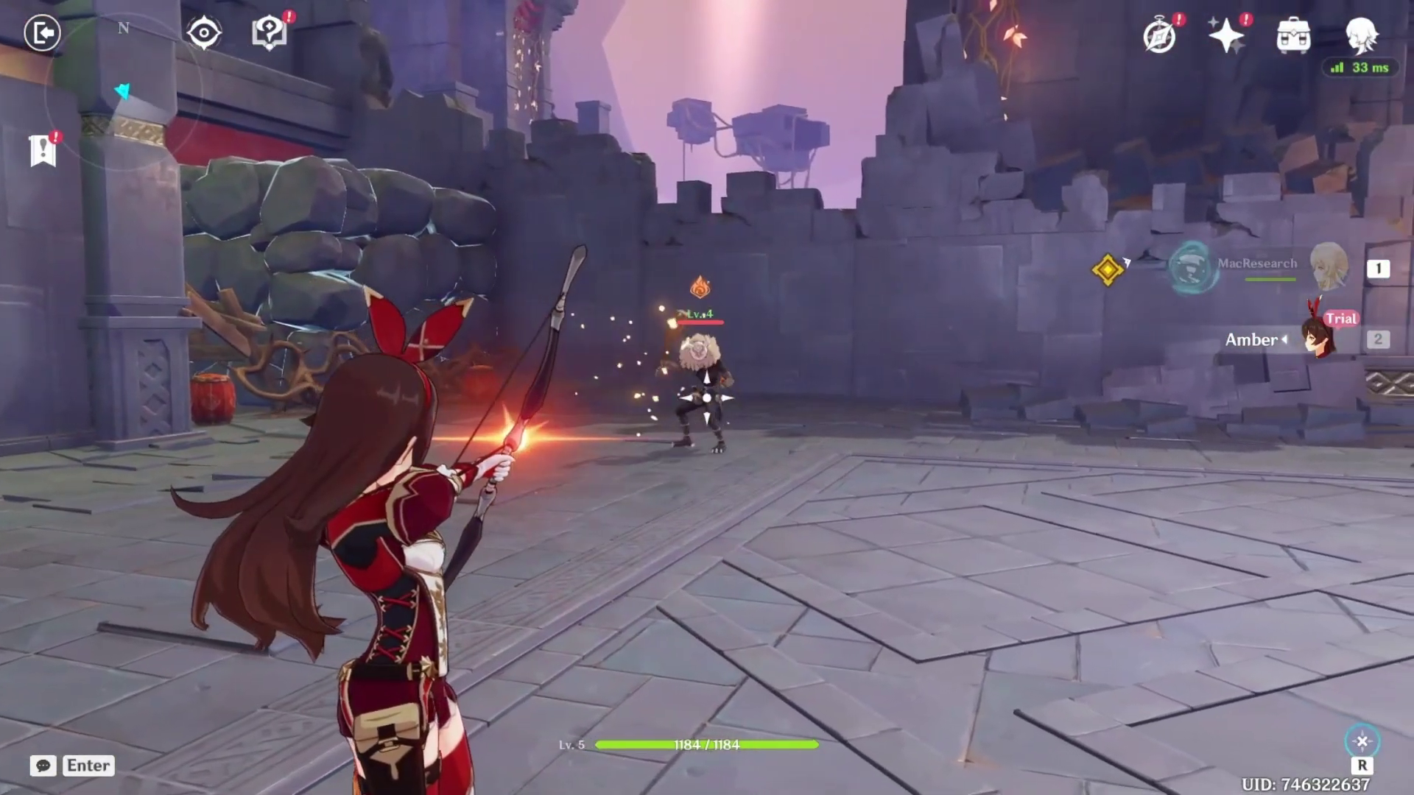
pyautogui.click(707, 398)
pyautogui.press('r')
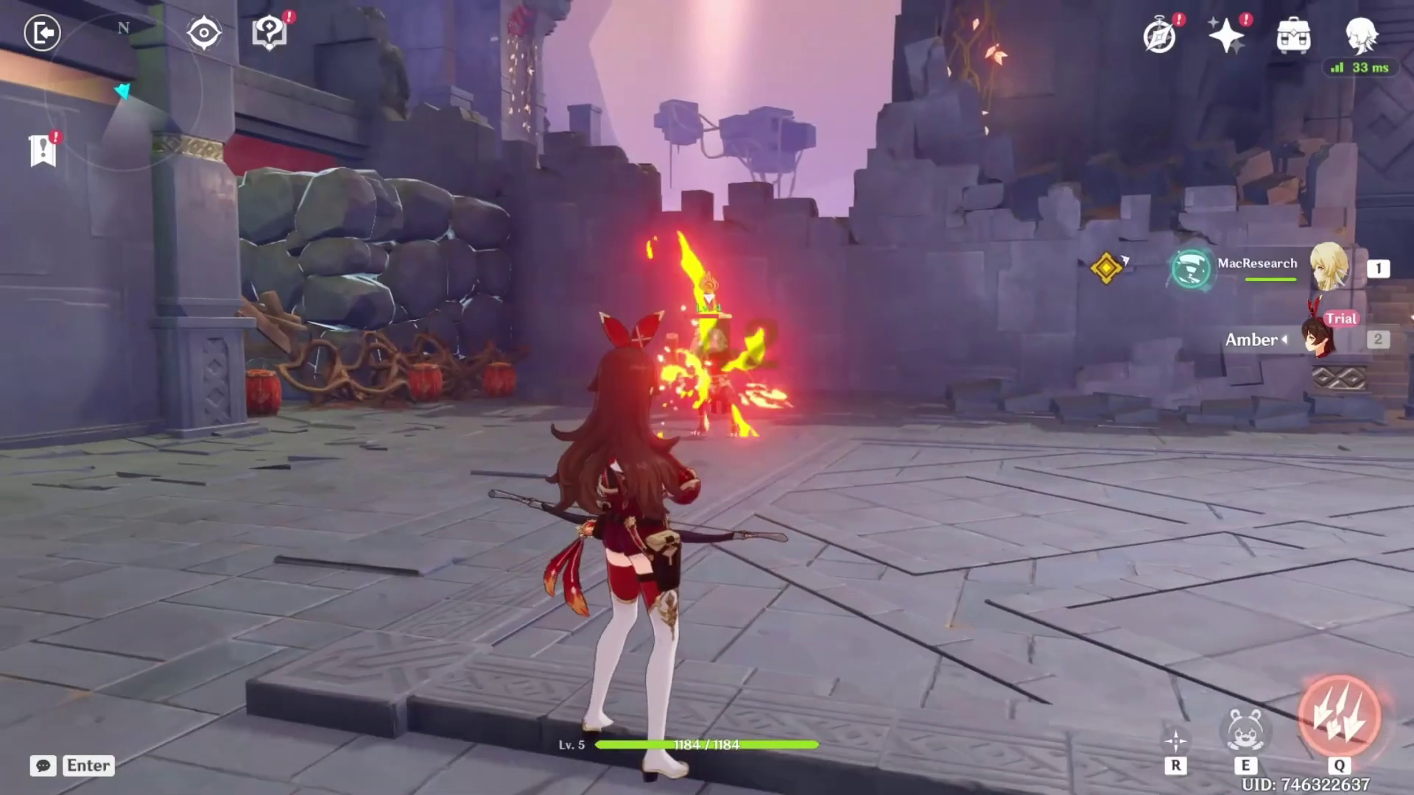
# Back Amber away and land another aimed shot on the hilichurl for 22 damage.
pyautogui.press('s')
pyautogui.press('r')
pyautogui.click(707, 398)
pyautogui.press('r')
pyautogui.press('s')
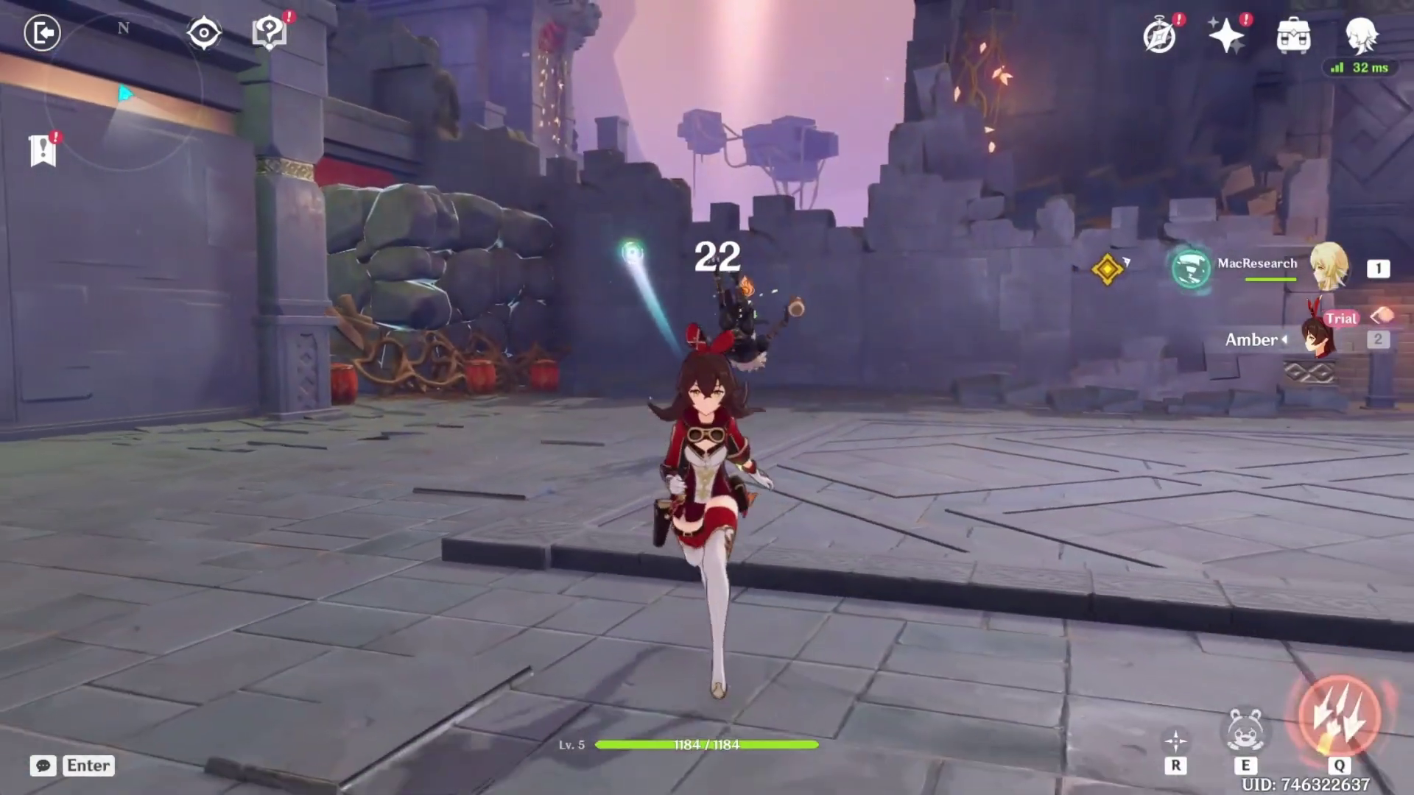
pyautogui.press('r')
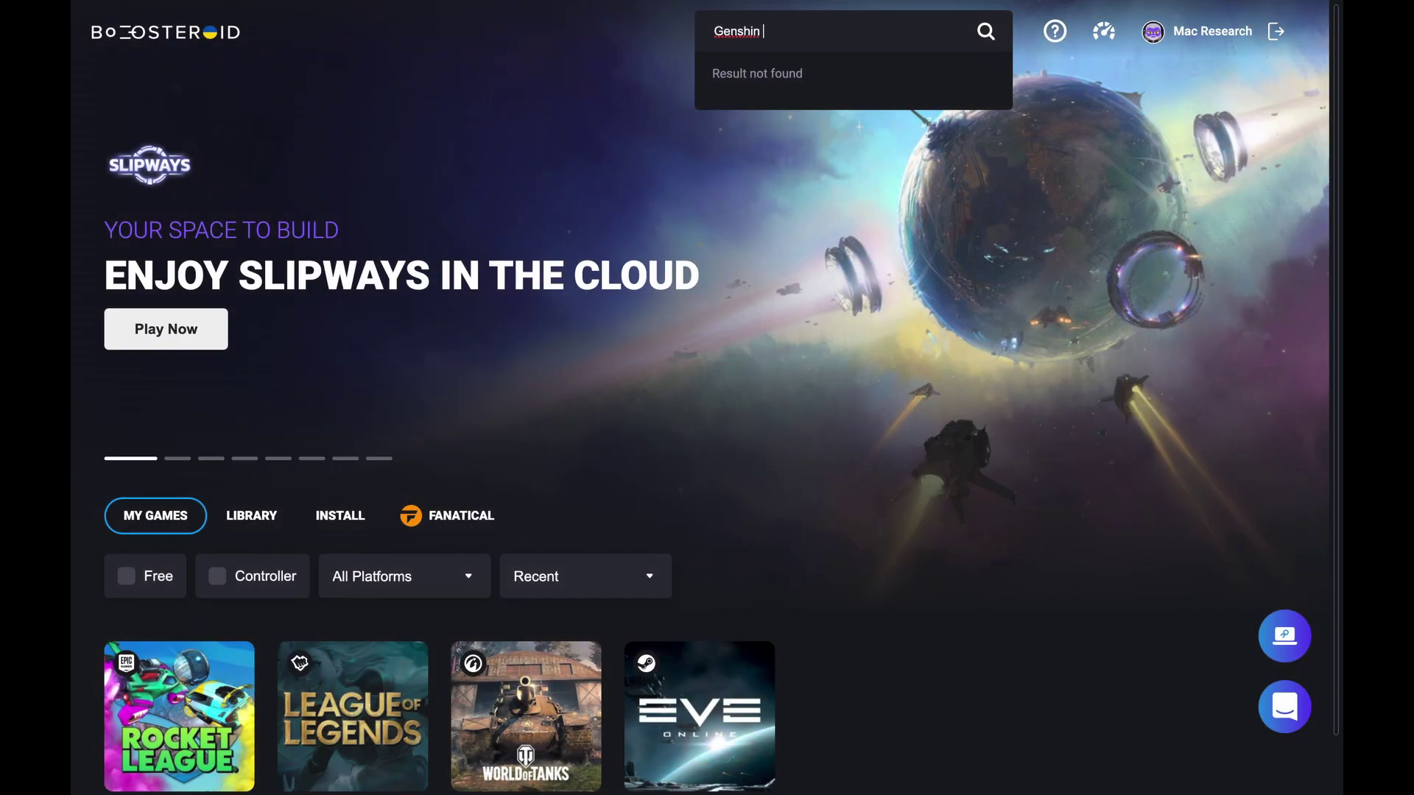
# Search 'Impact' and start a Genshin Impact cloud session, then open Boot Camp Assistant and reposition its window.
pyautogui.write('Impac')
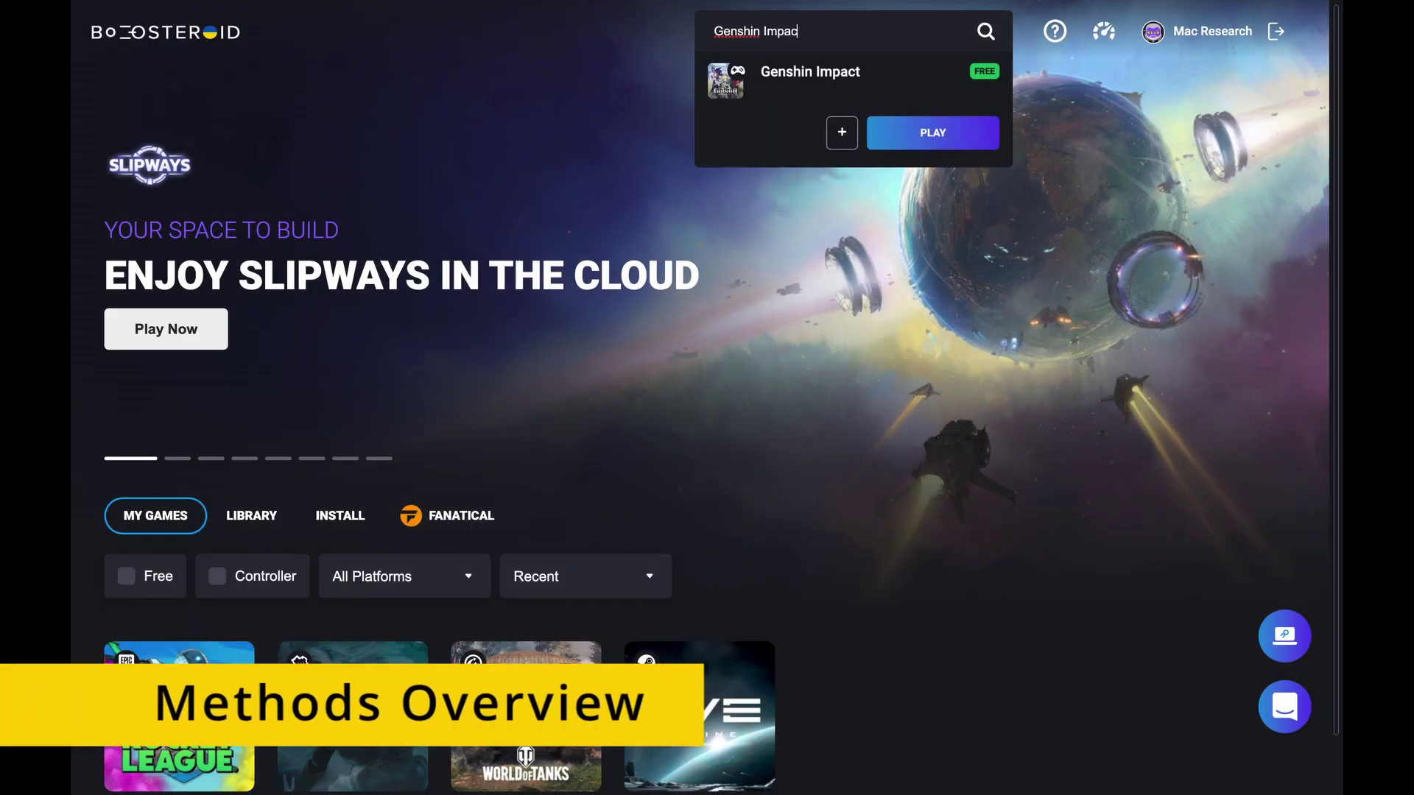
pyautogui.write('t')
pyautogui.click(947, 64)
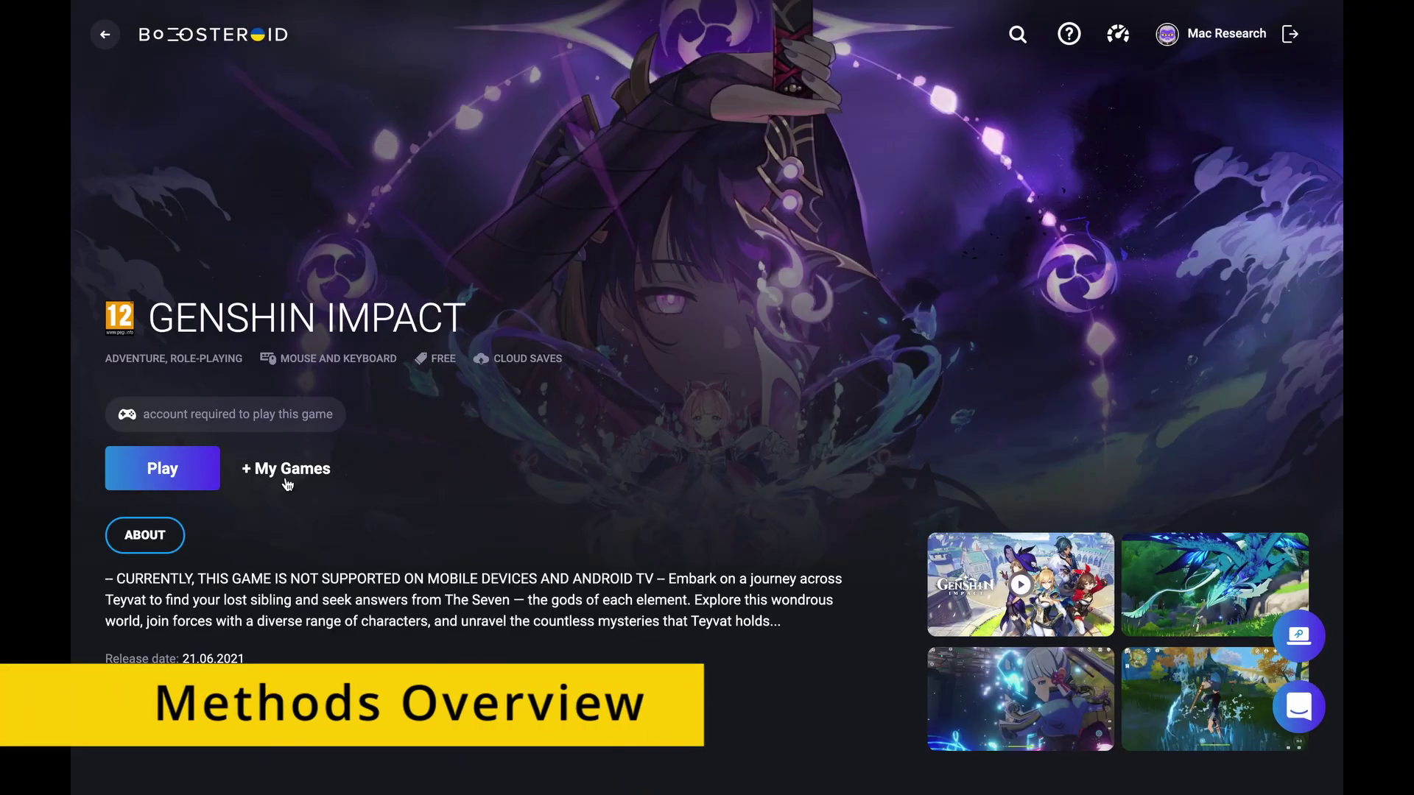
pyautogui.click(200, 483)
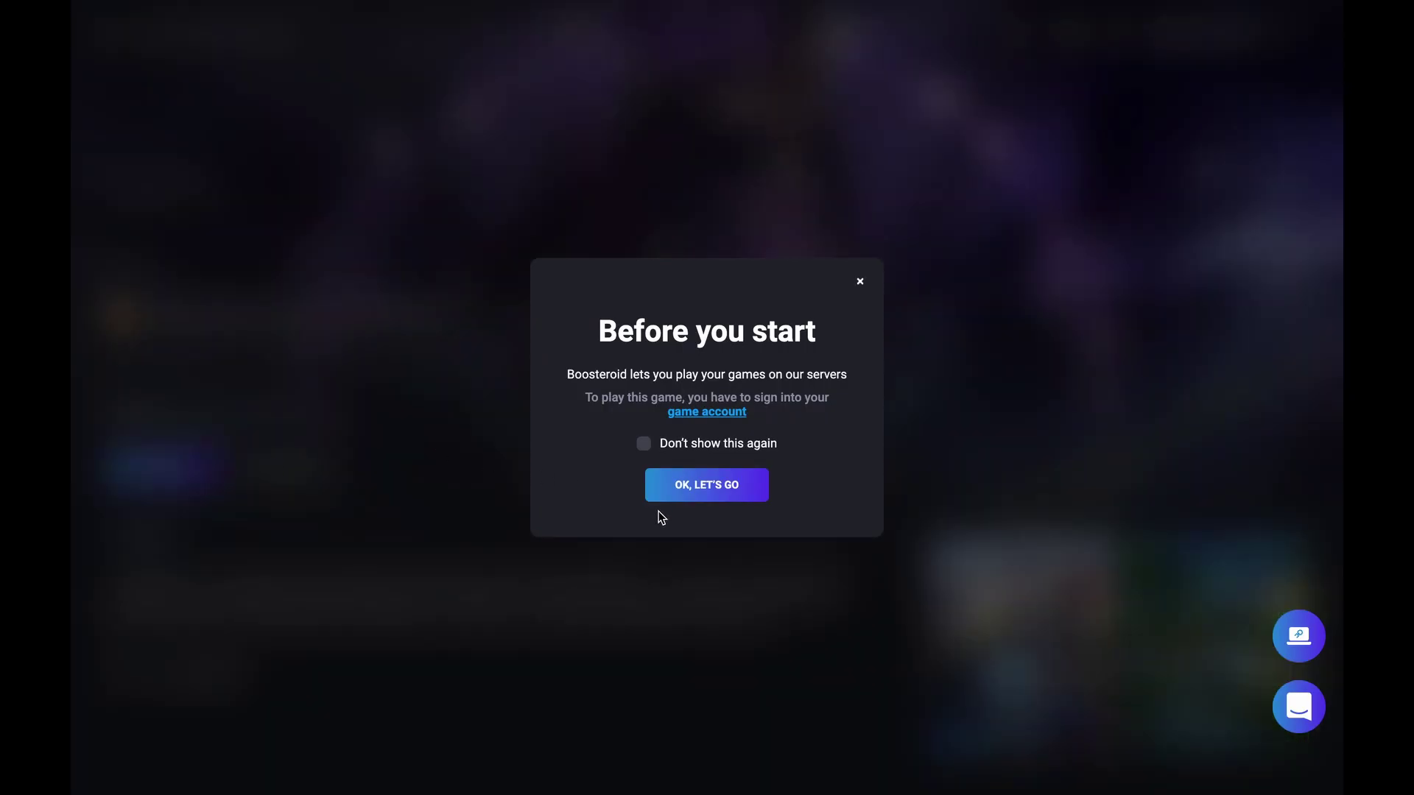
pyautogui.click(668, 493)
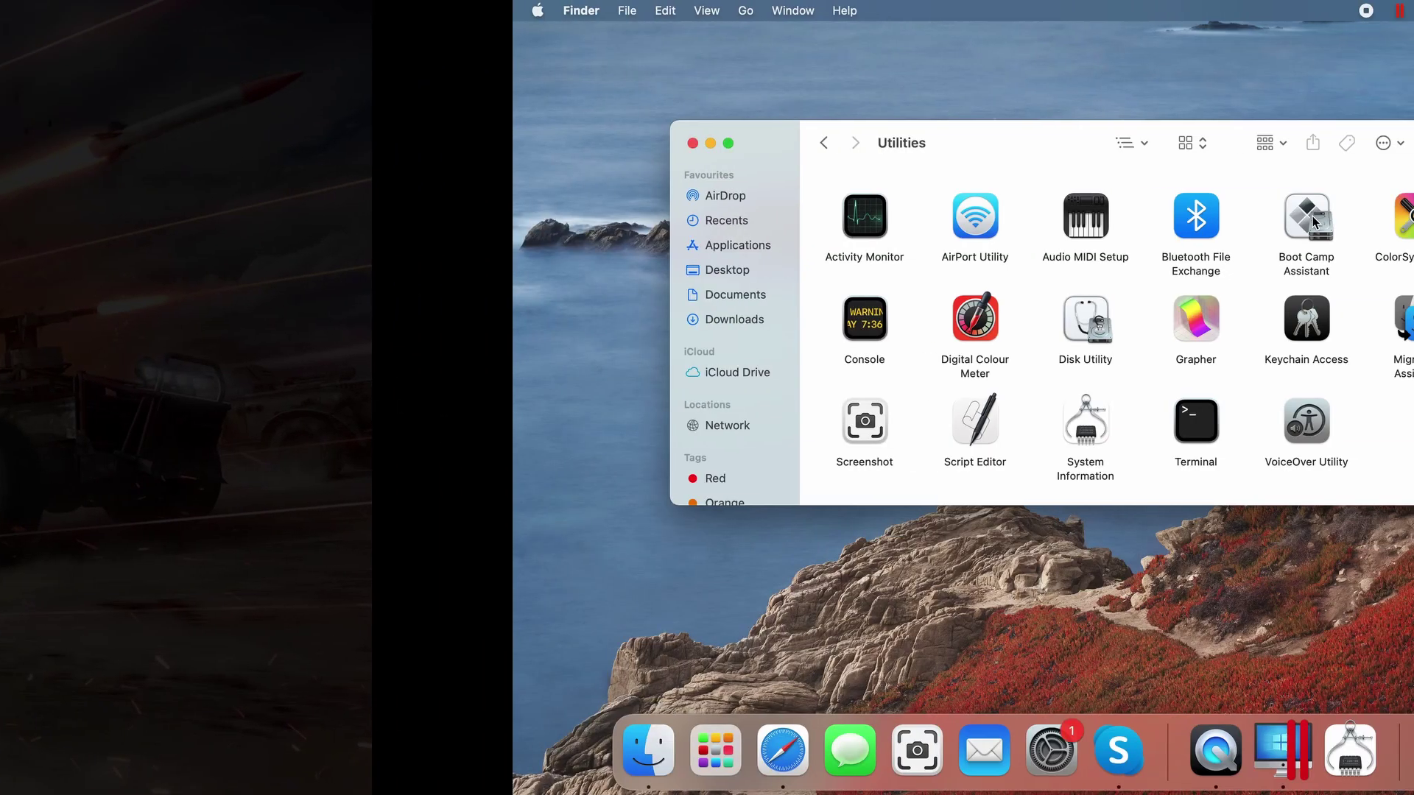
pyautogui.doubleClick(1315, 223)
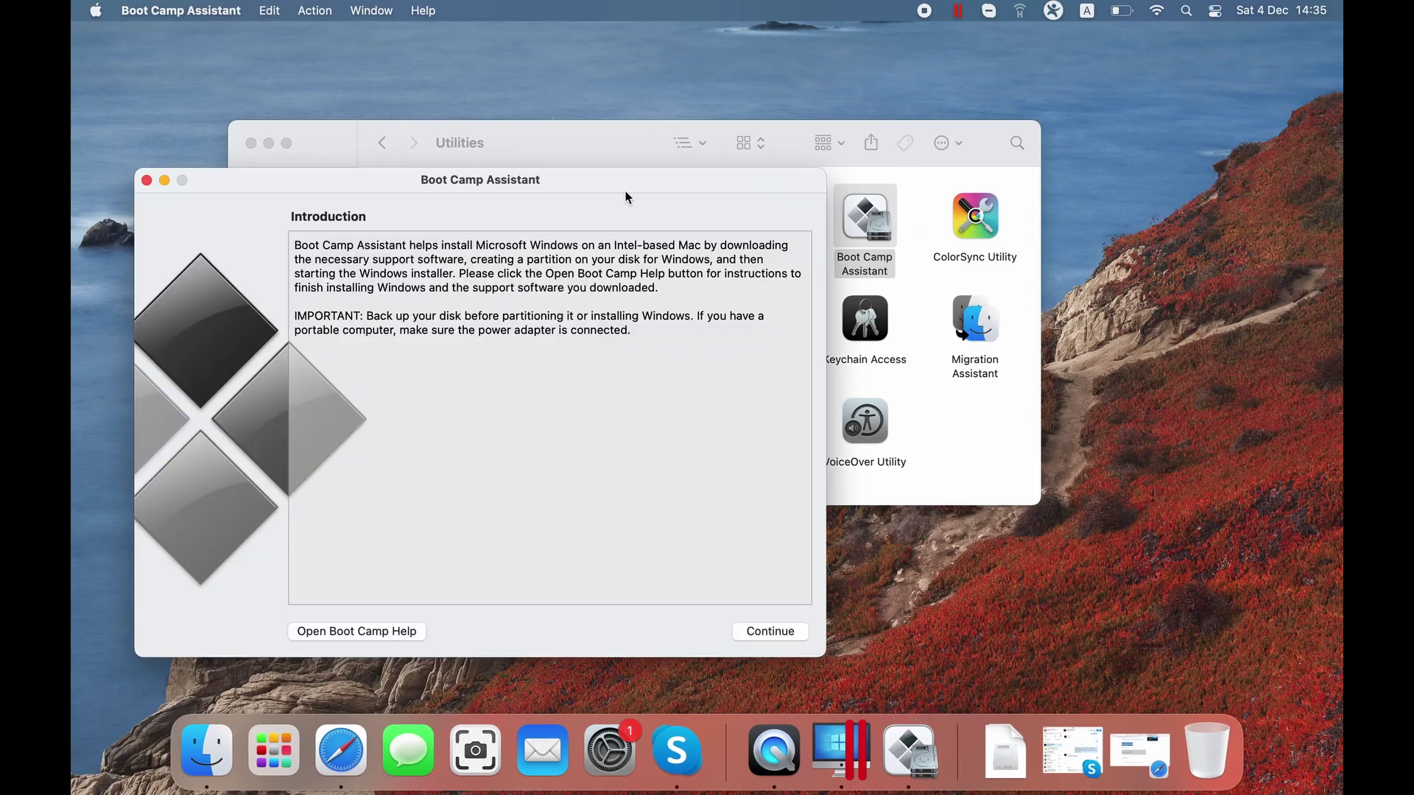
pyautogui.moveTo(626, 194); pyautogui.dragTo(744, 134)
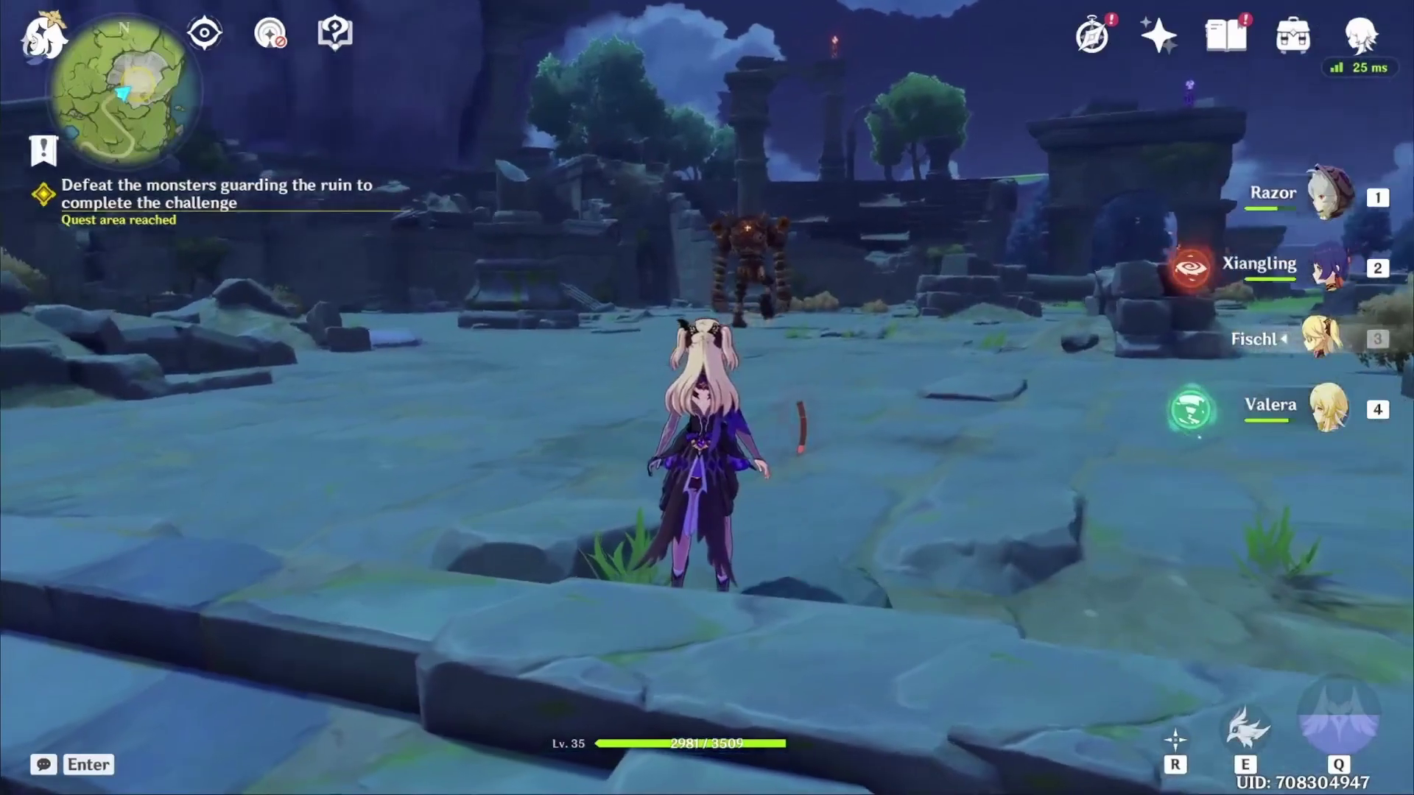
# Run toward the Ruin Guard, switch to Xiangling and hit it with a polearm combo.
pyautogui.press('w')
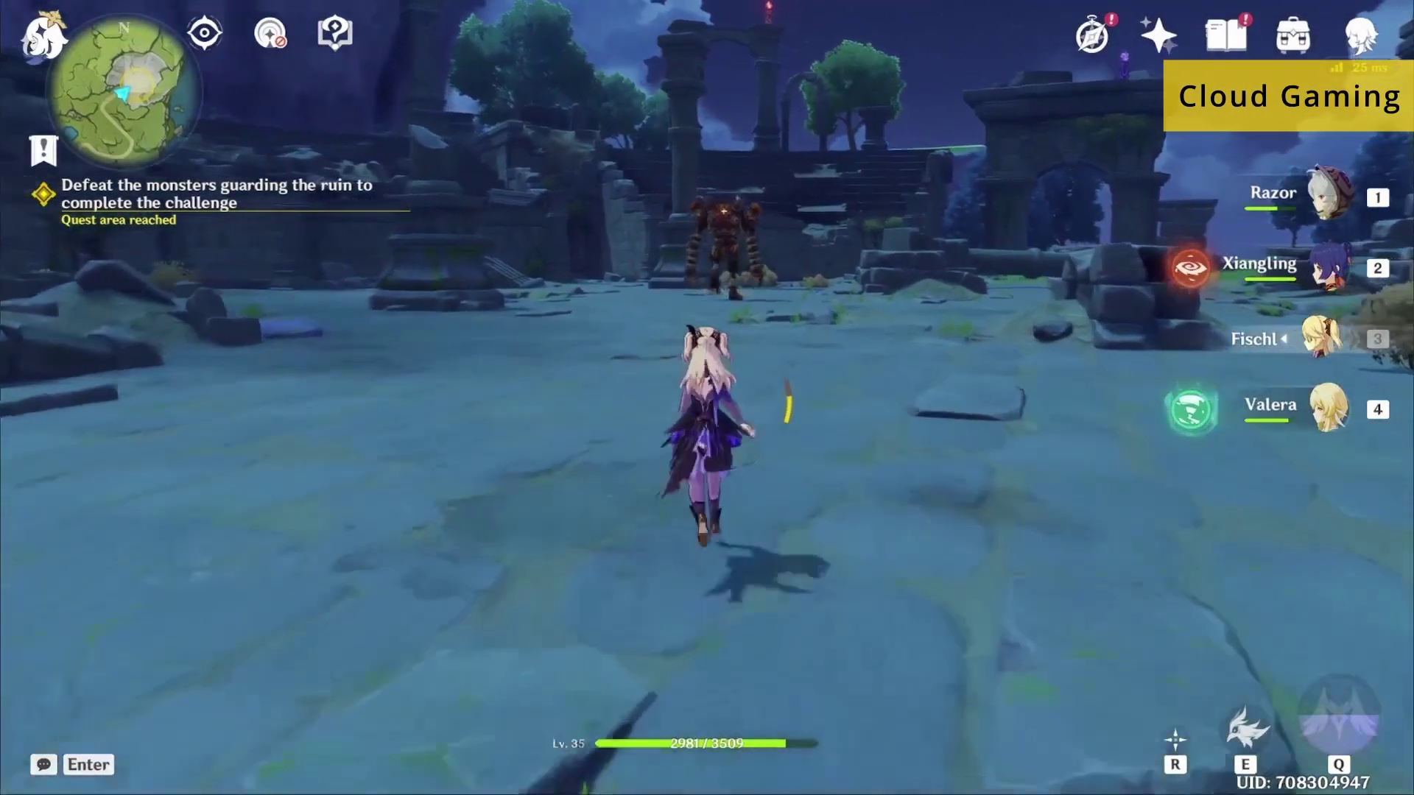
pyautogui.press('2')
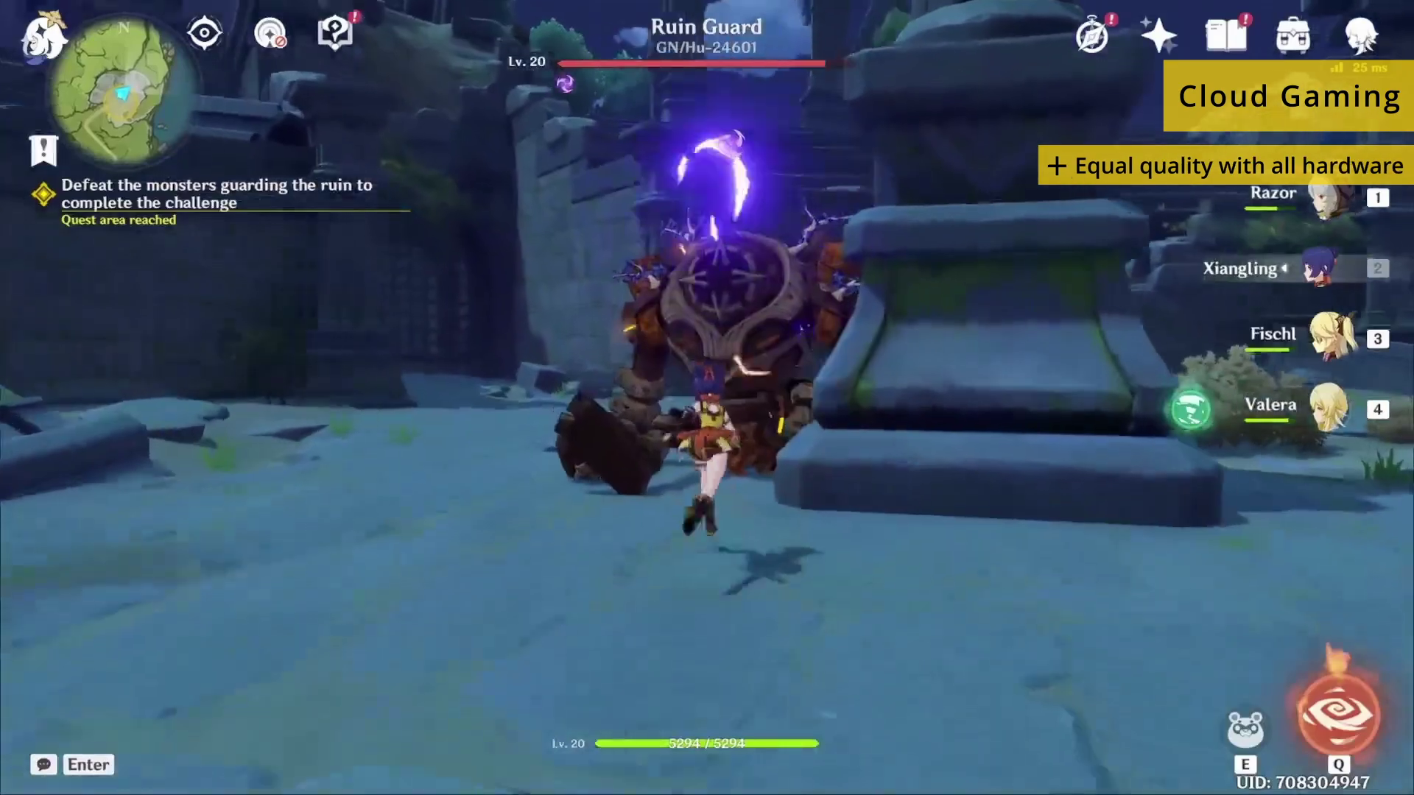
pyautogui.click(707, 398)
pyautogui.click(707, 398)
pyautogui.click(707, 398)
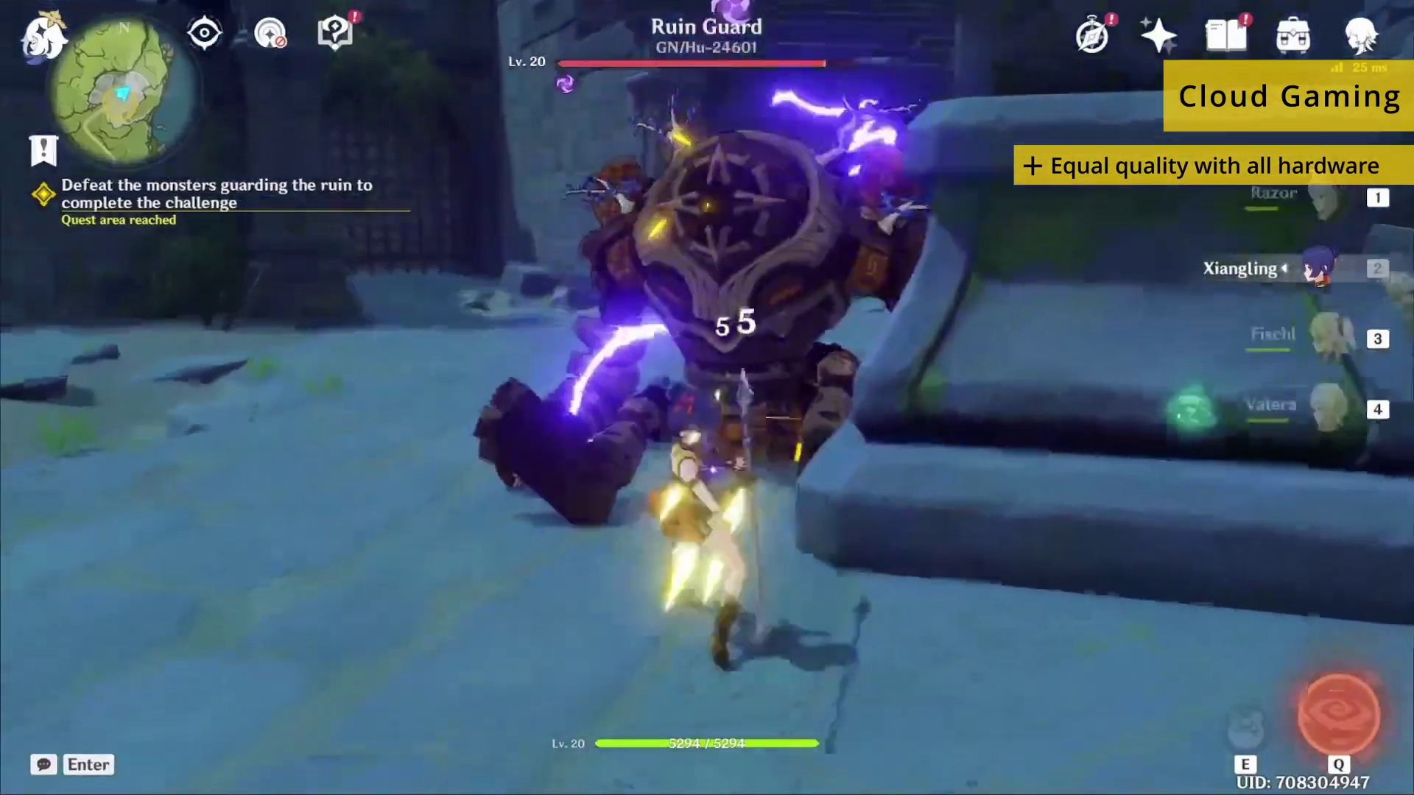
pyautogui.click(706, 398)
pyautogui.click(707, 397)
pyautogui.click(707, 397)
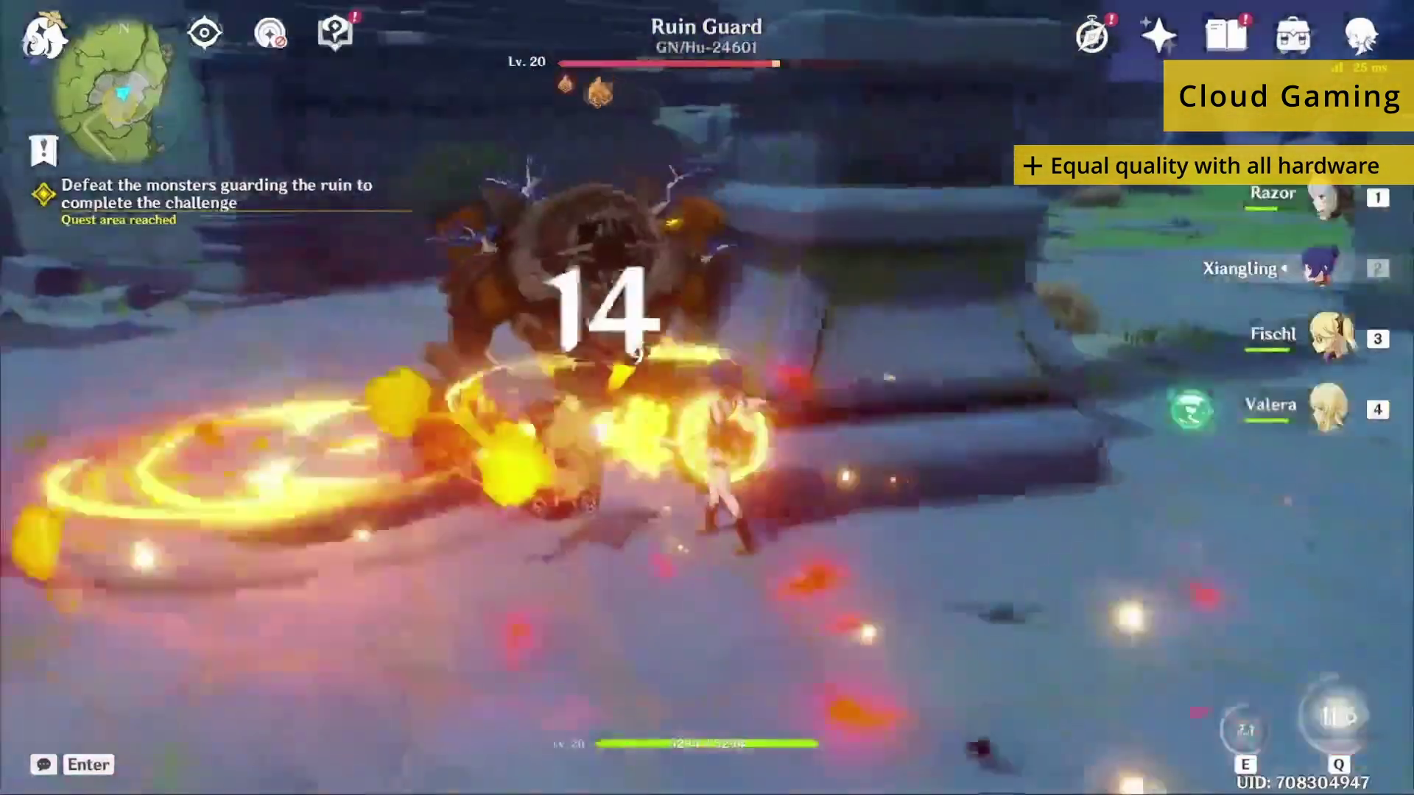
pyautogui.click(707, 397)
# Switch to Razor and pound the Ruin Guard with claymore slashes and his elemental skill.
pyautogui.press('1')
pyautogui.click(707, 398)
pyautogui.click(707, 398)
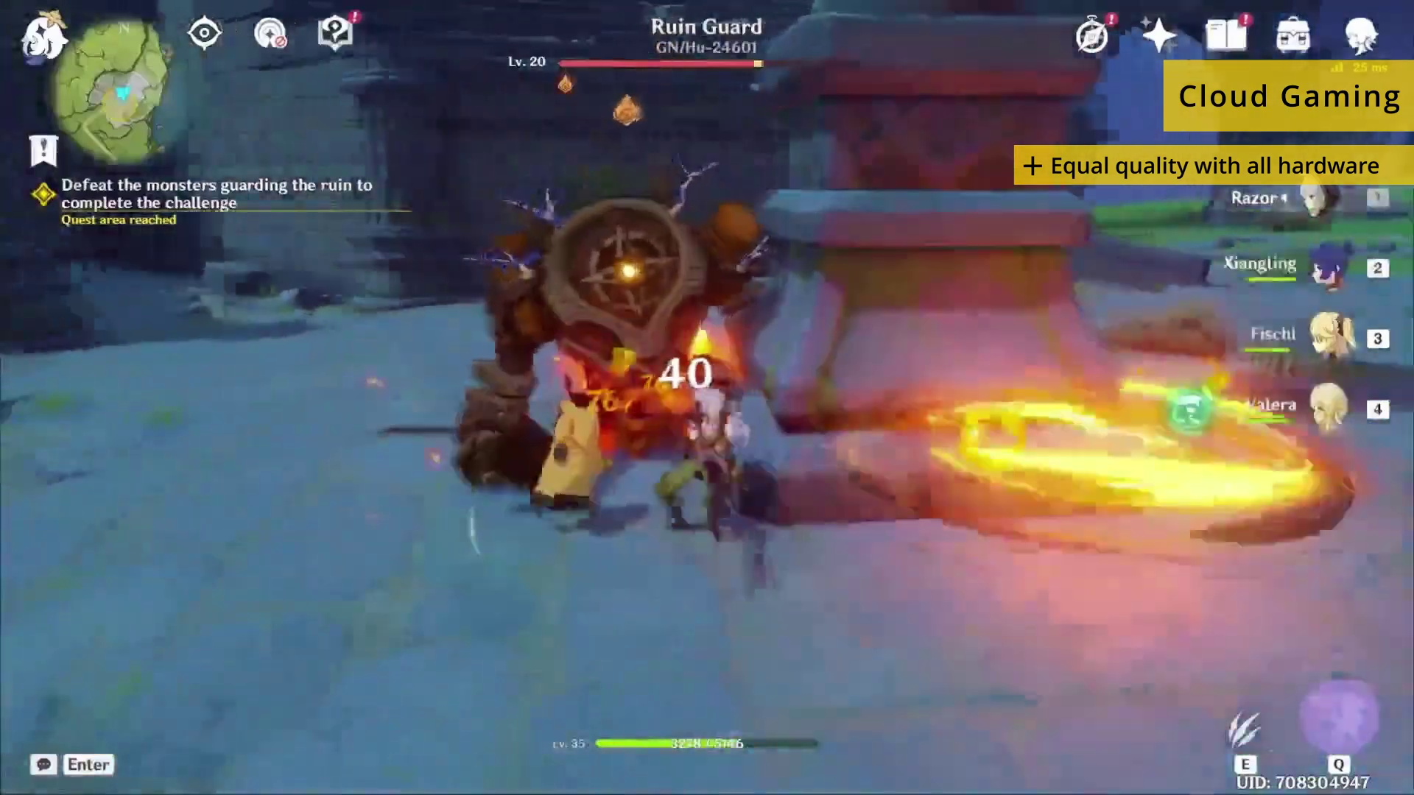
pyautogui.click(707, 398)
pyautogui.click(707, 397)
pyautogui.press('e')
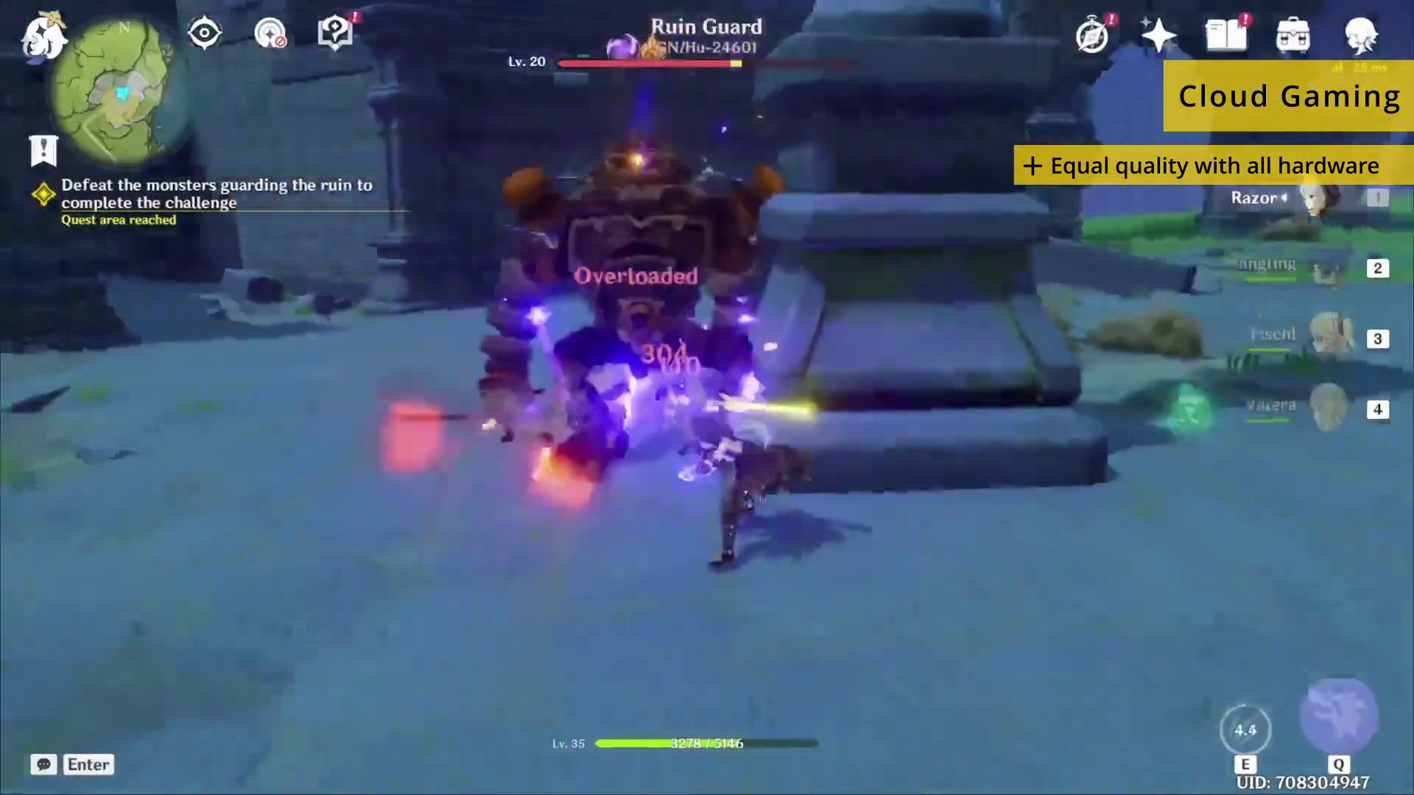
pyautogui.click(707, 397)
pyautogui.click(707, 398)
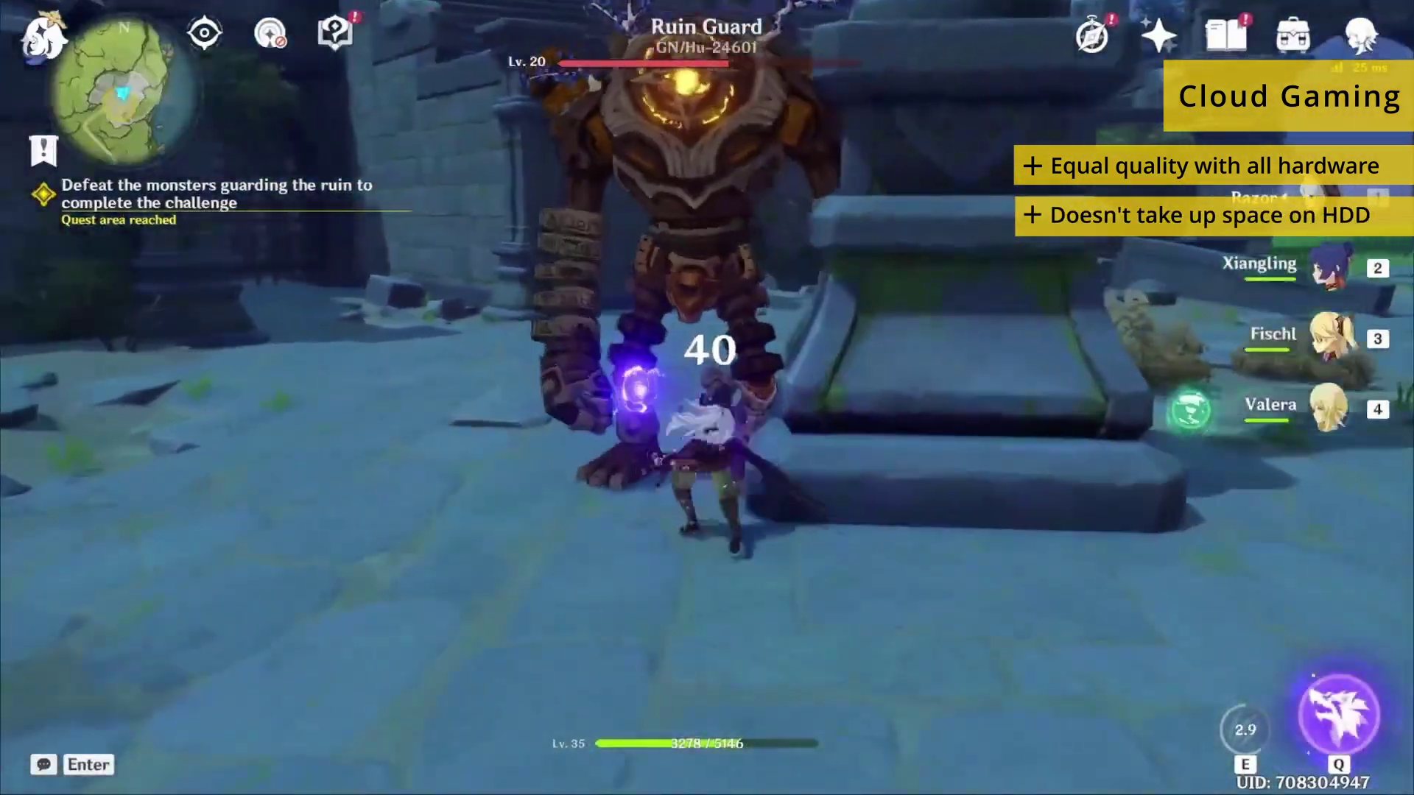
pyautogui.click(707, 397)
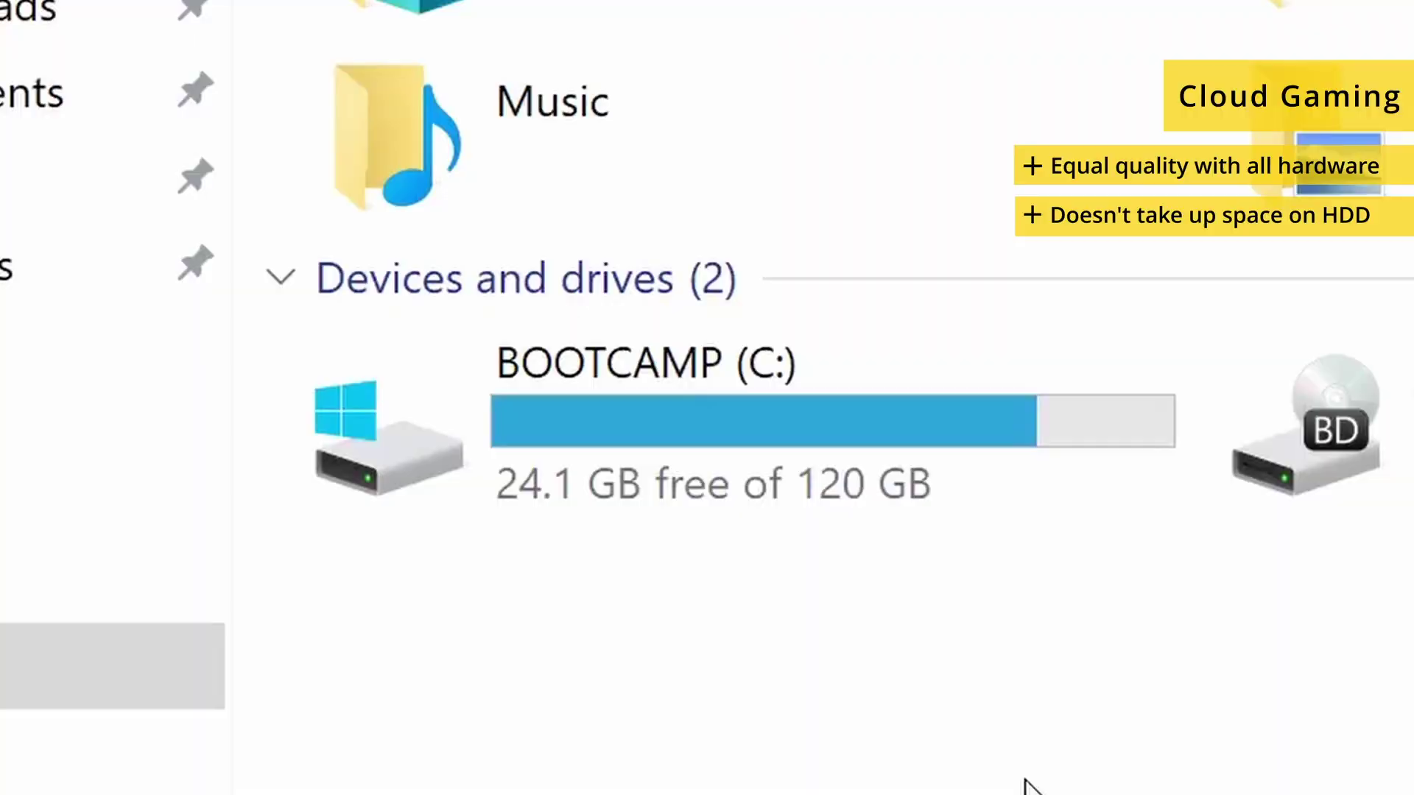
# Select the BOOTCAMP (C:) drive, then expand Connection Improvement Tips for the poor test result.
pyautogui.moveTo(1031, 781); pyautogui.dragTo(385, 230)
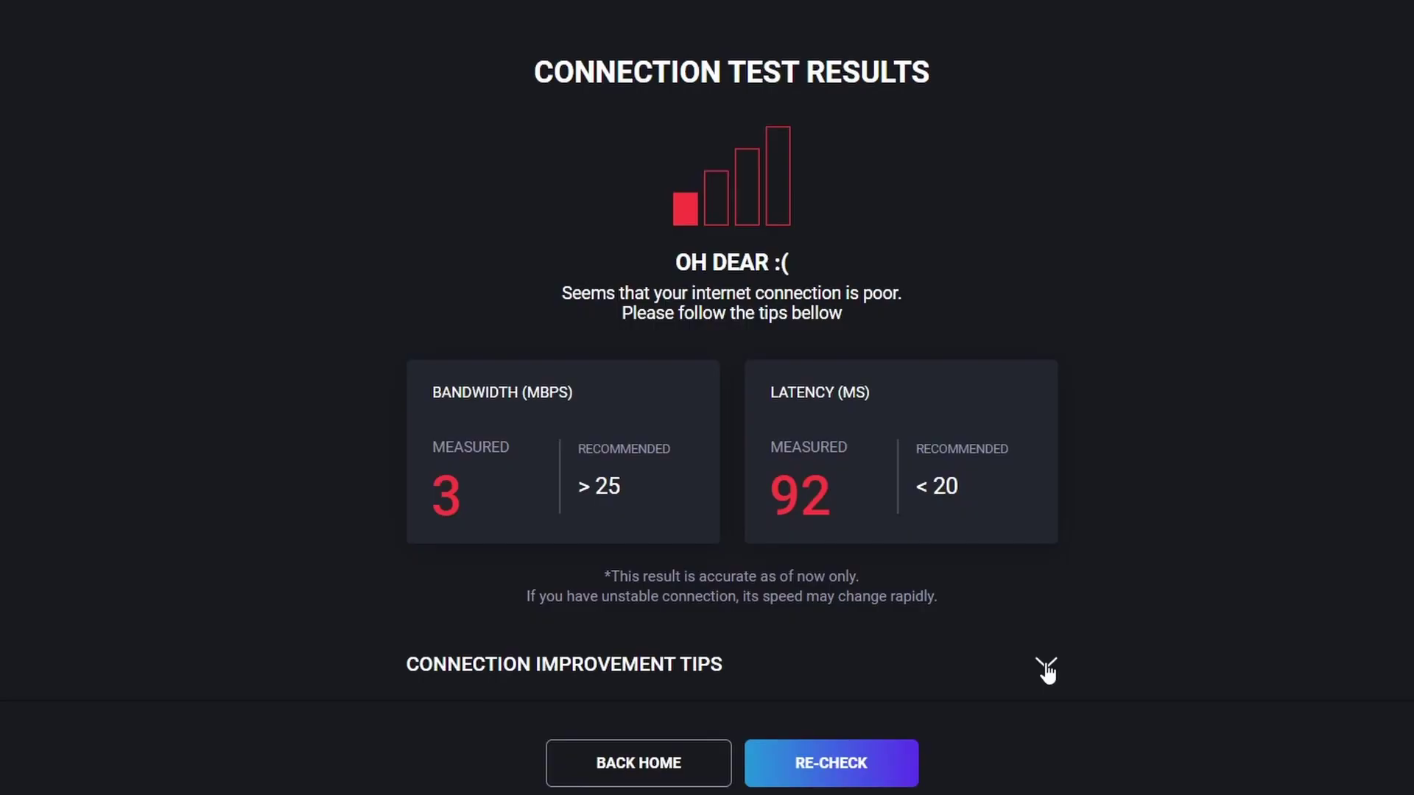
pyautogui.click(1045, 665)
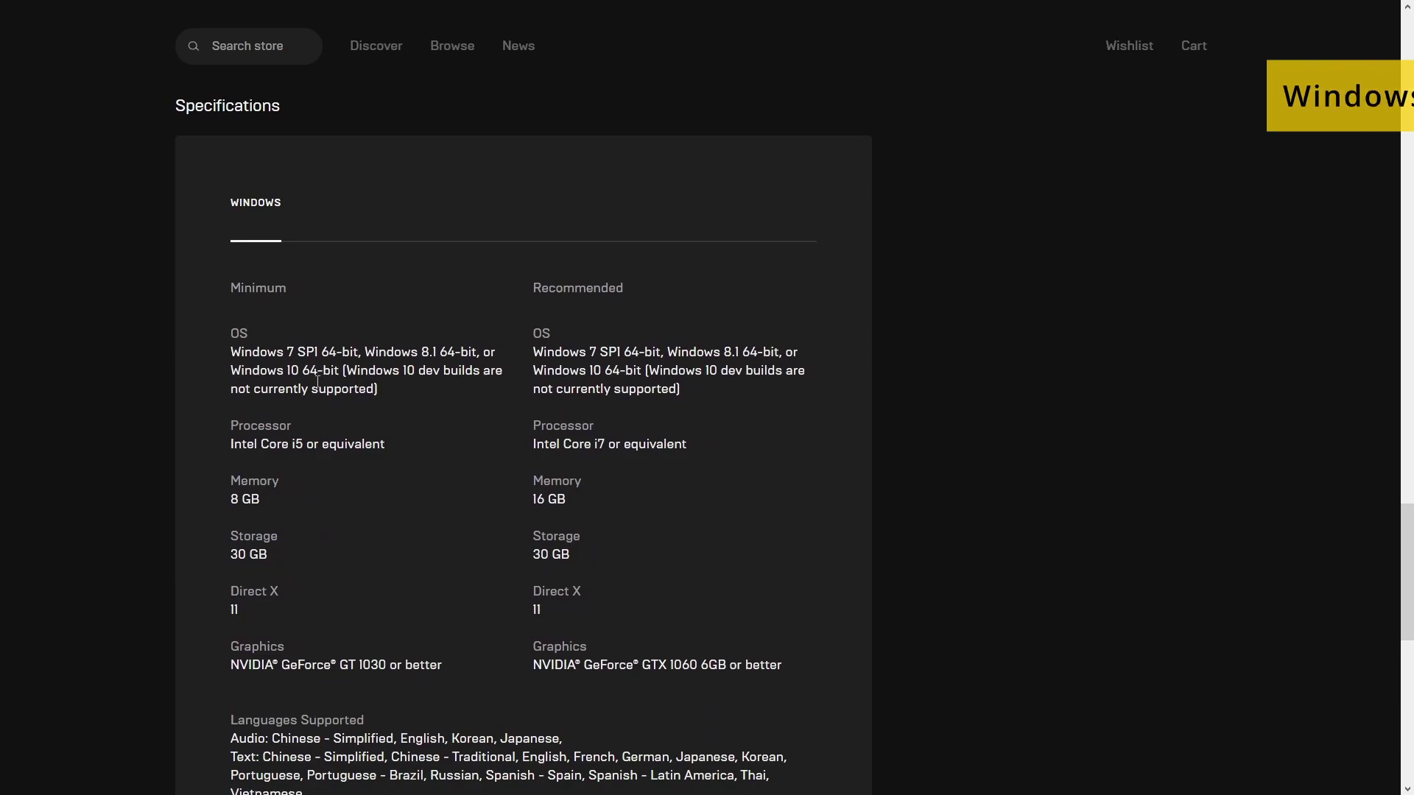
# Highlight the Windows specifications down to the Graphics lines, then fire a charged arrow at the thorns.
pyautogui.moveTo(207, 190); pyautogui.dragTo(497, 412)
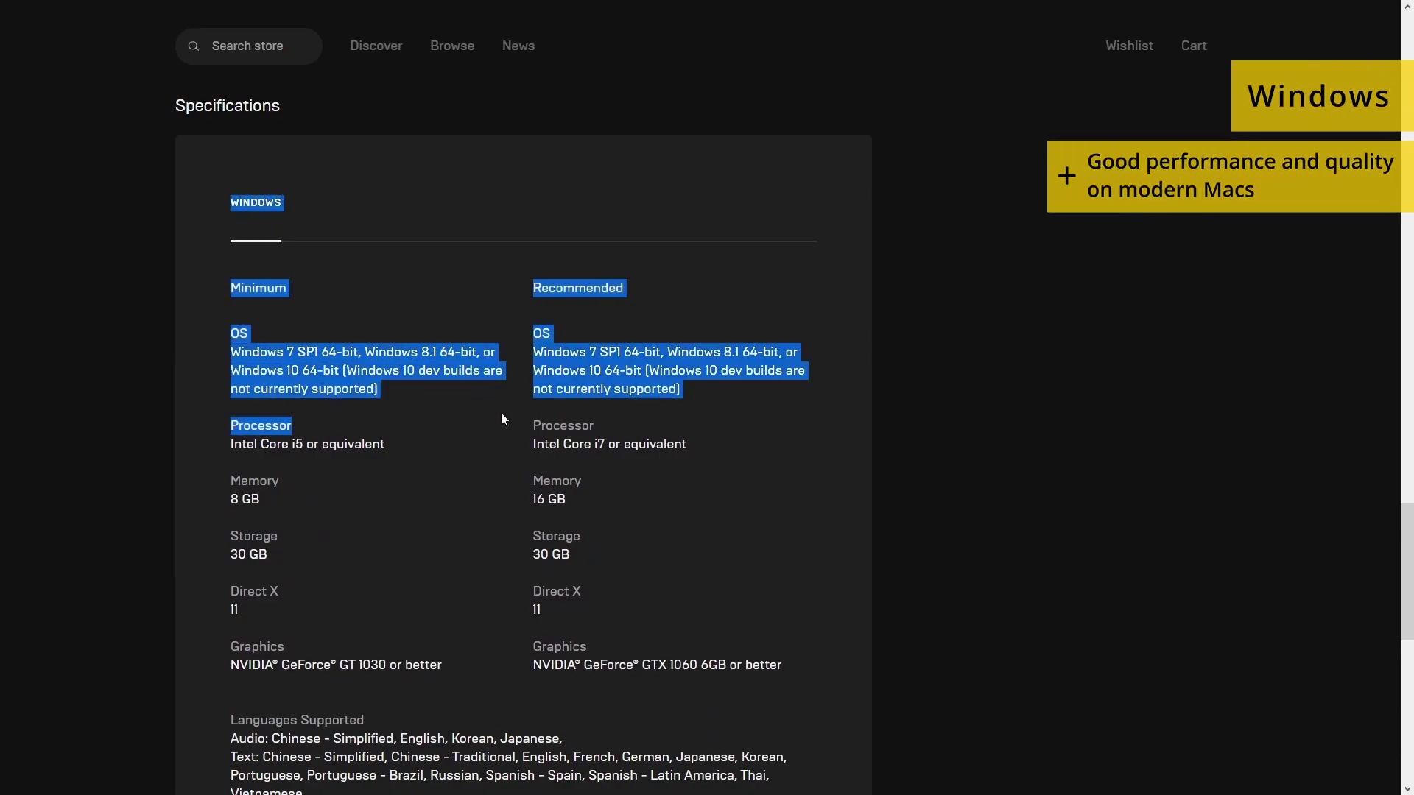
pyautogui.moveTo(810, 662); pyautogui.dragTo(813, 666)
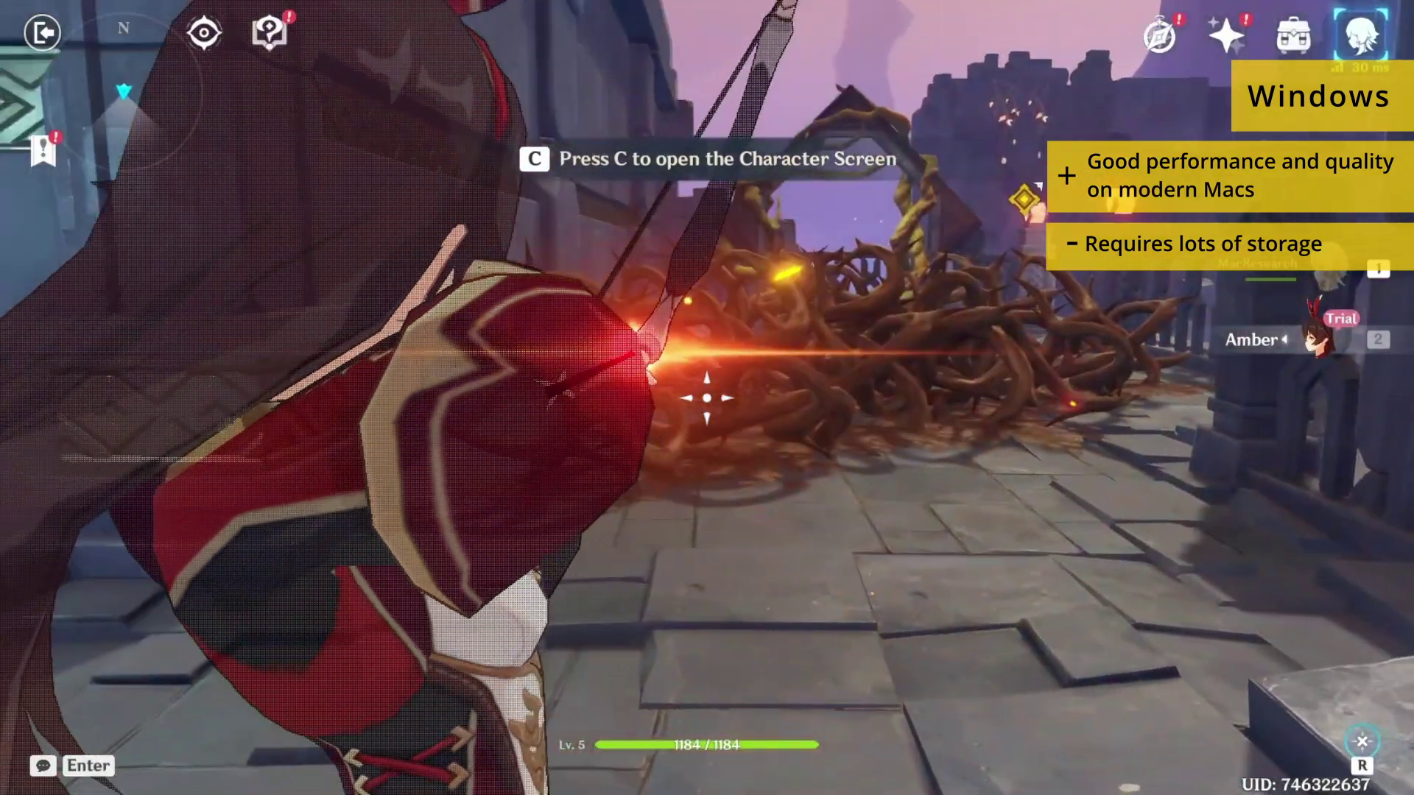
pyautogui.click(707, 397)
pyautogui.press('r')
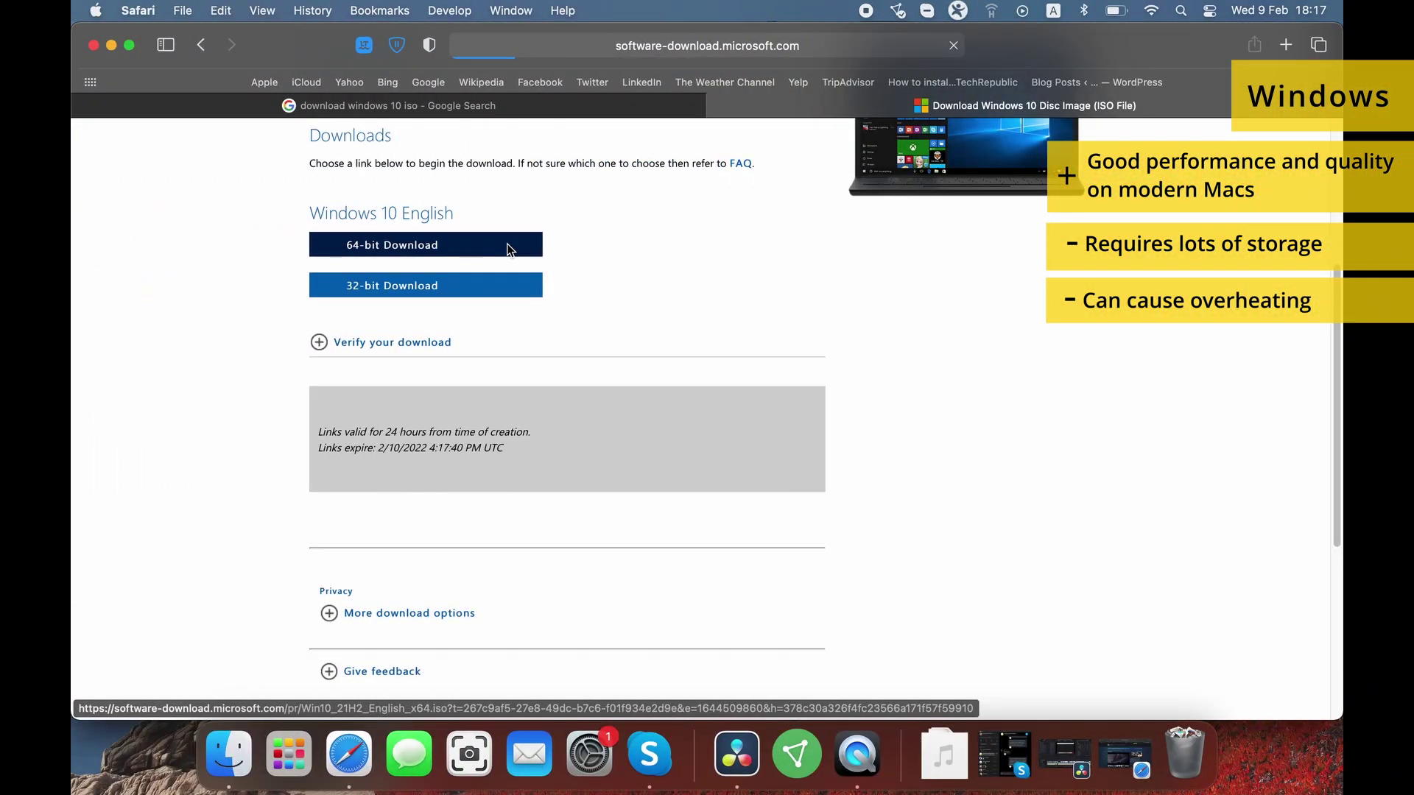
# Download the 64-bit Windows 10 English ISO from Microsoft's page.
pyautogui.click(508, 248)
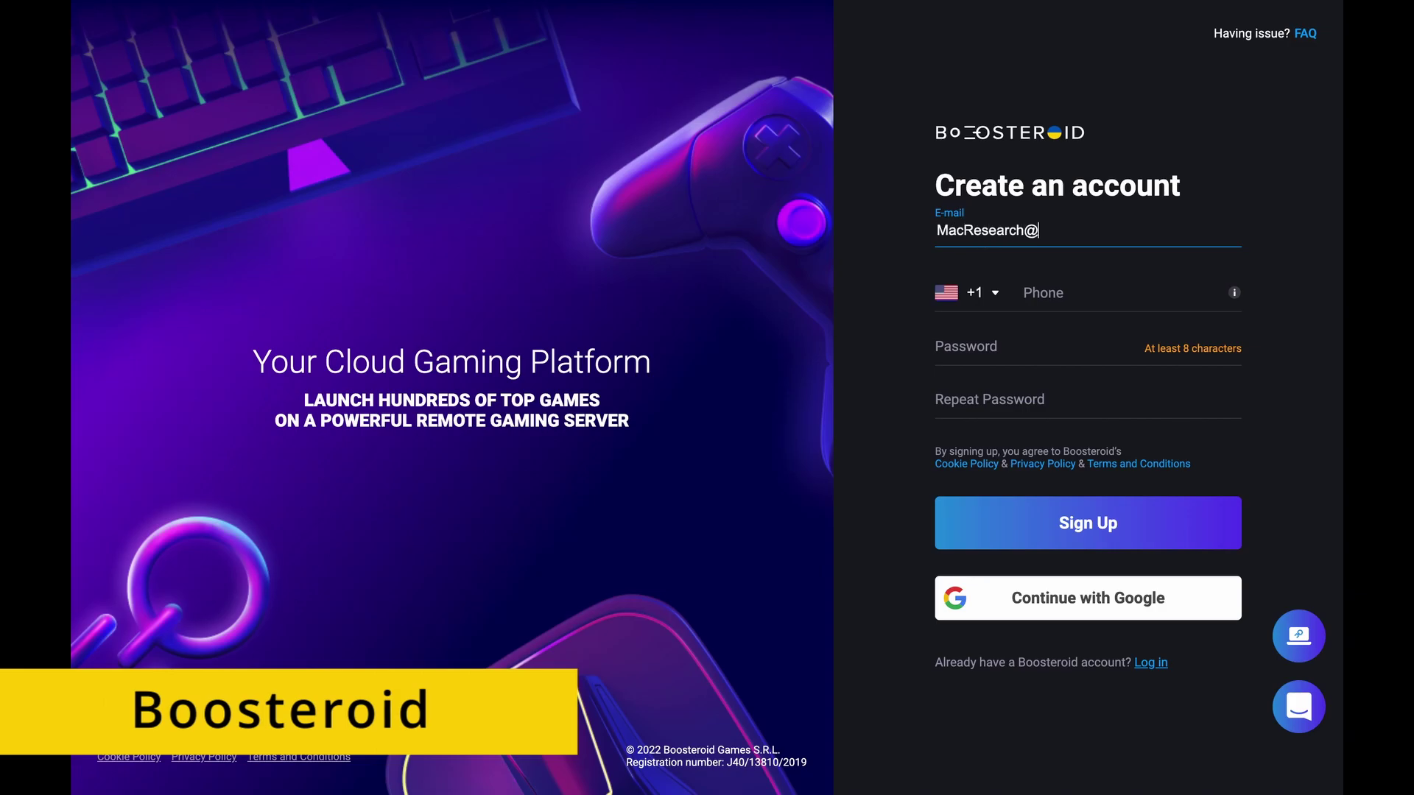
# Search 'Genshin Imp', open Genshin Impact, press Play and accept the notice to start the session.
pyautogui.write('g')
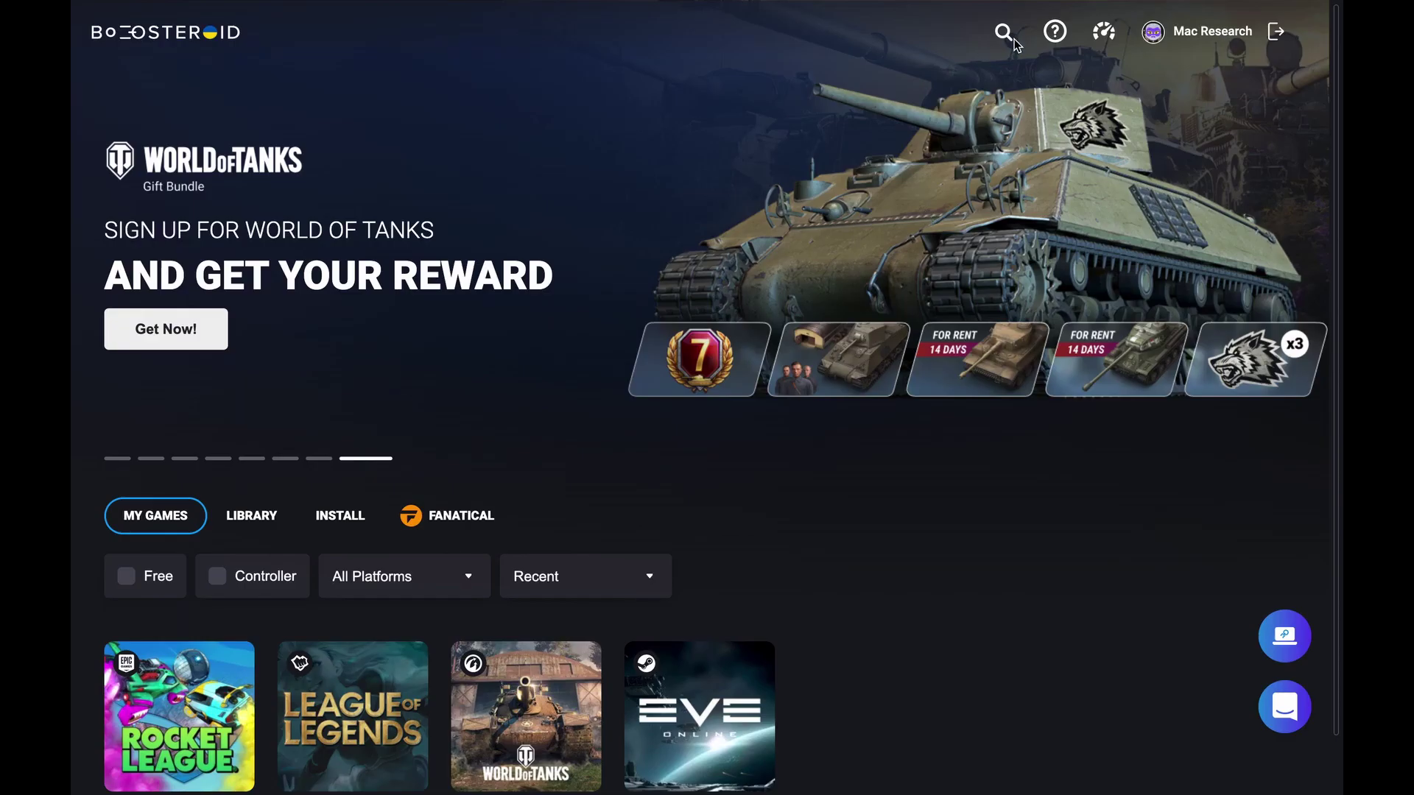
pyautogui.click(1005, 35)
pyautogui.write('Genshin Impact')
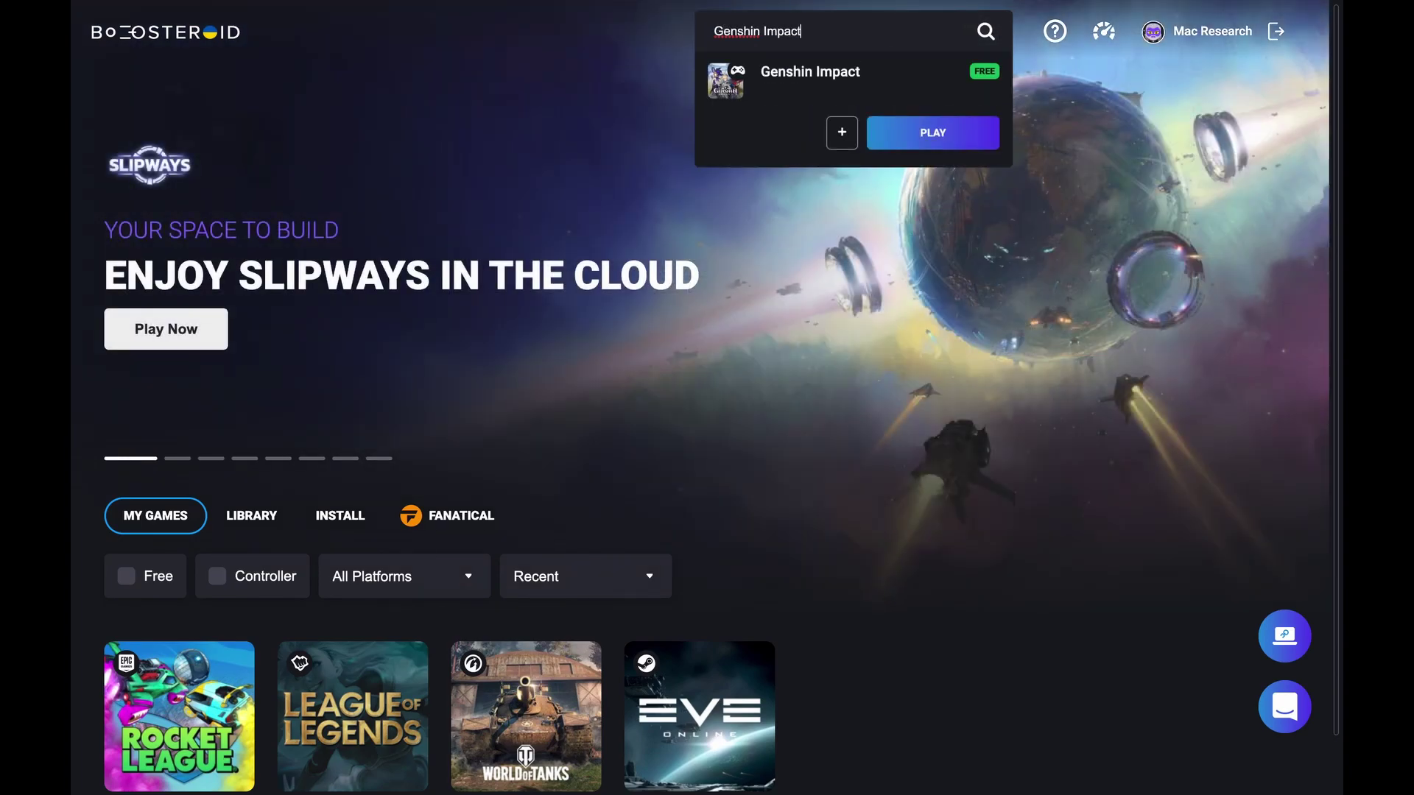
pyautogui.click(947, 66)
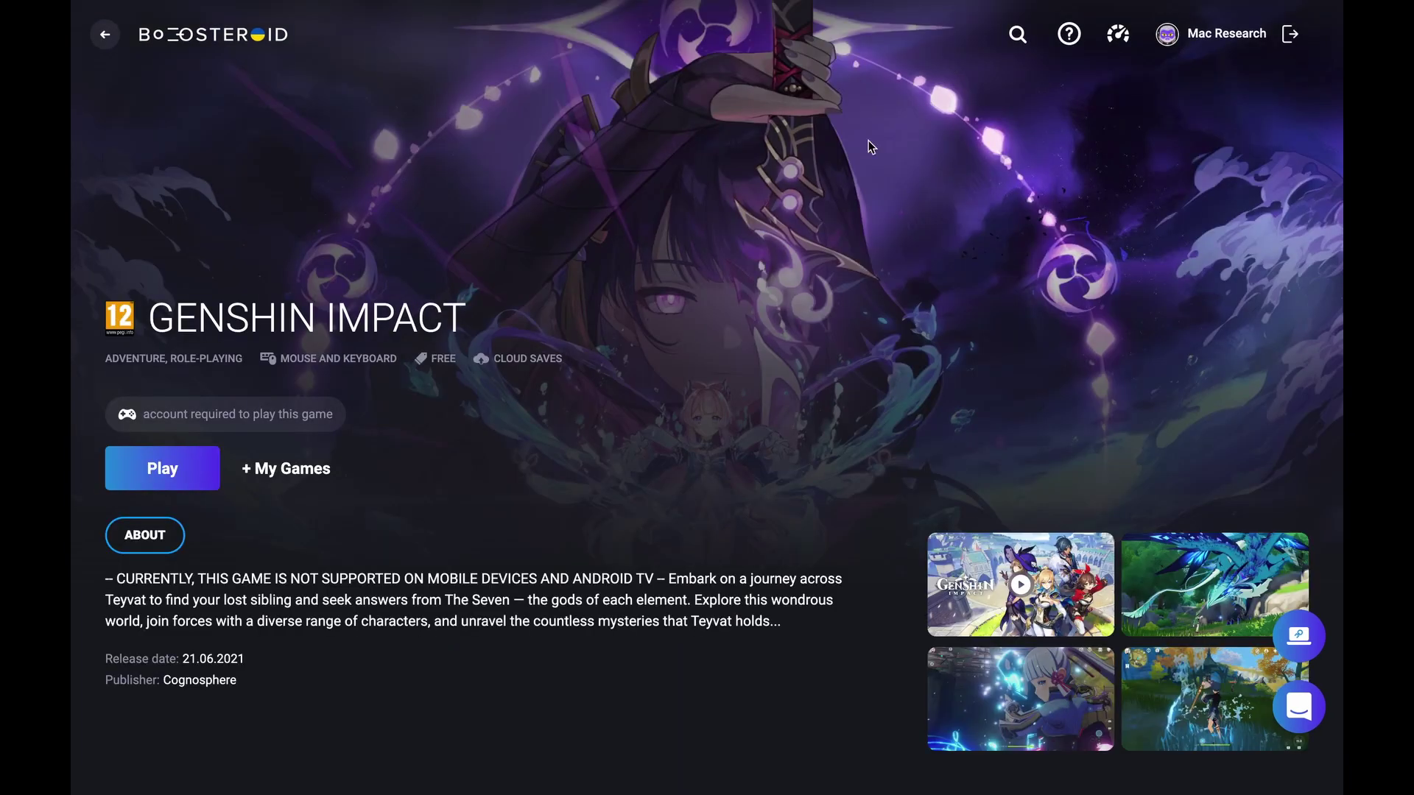
pyautogui.click(202, 484)
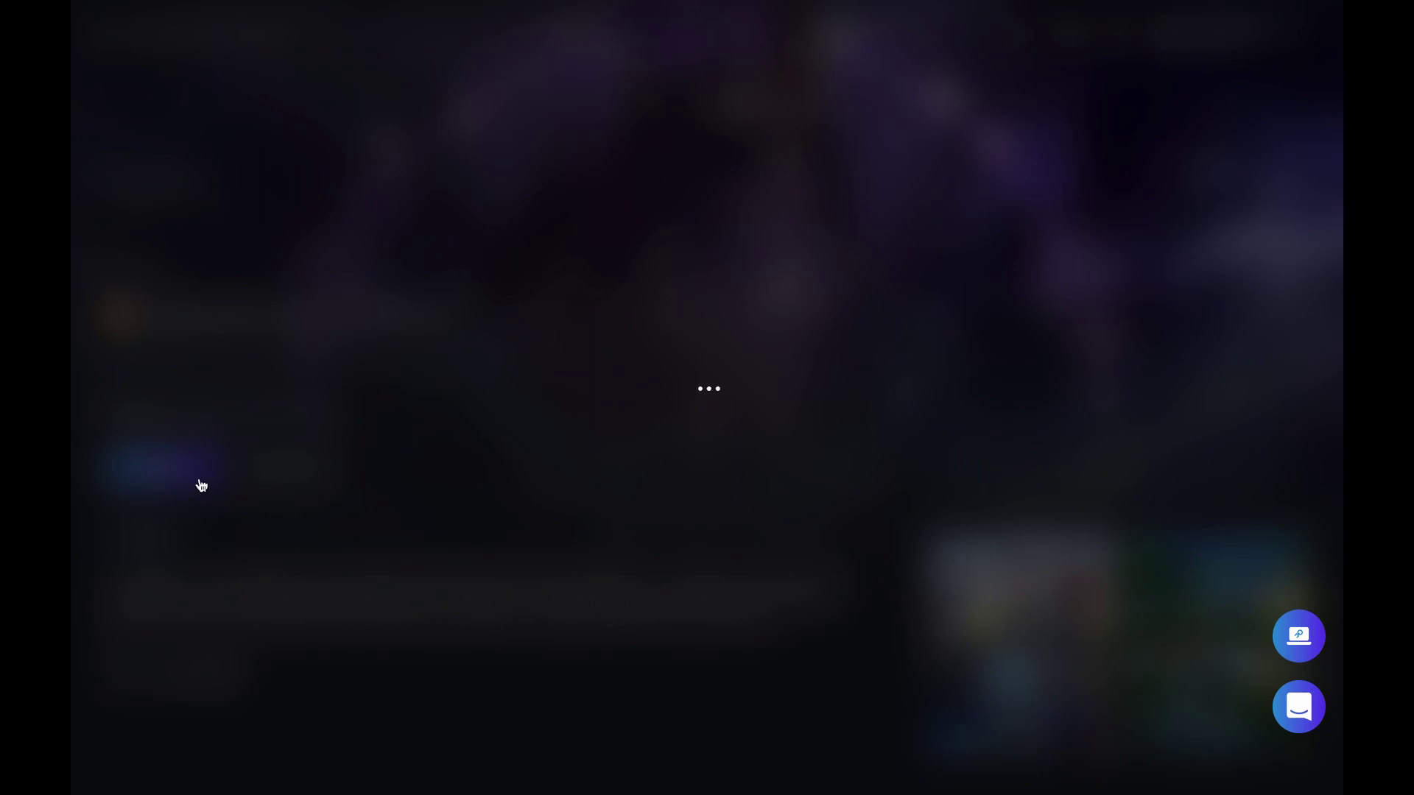
pyautogui.click(668, 492)
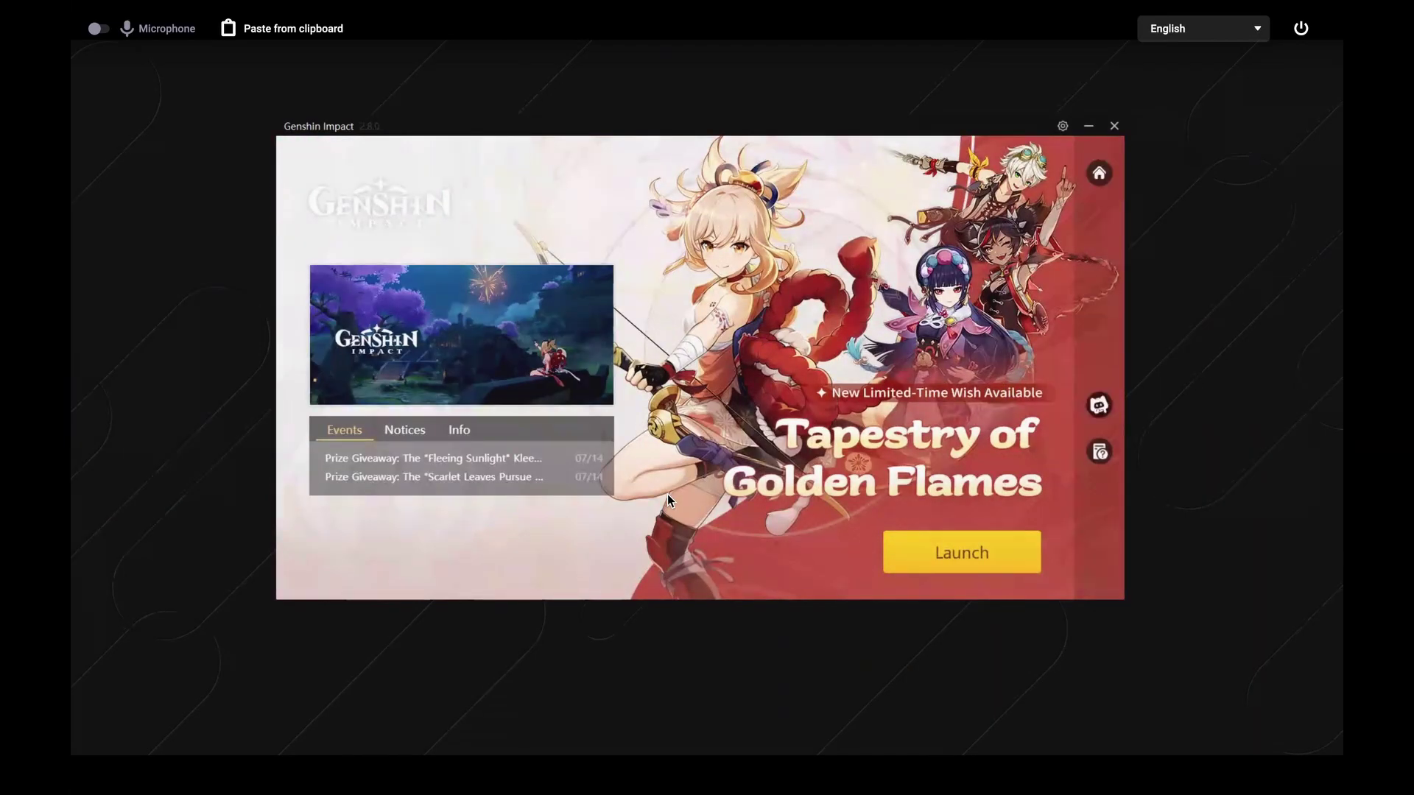
# Press Launch in the Genshin Impact launcher and let the game load into town.
pyautogui.click(926, 560)
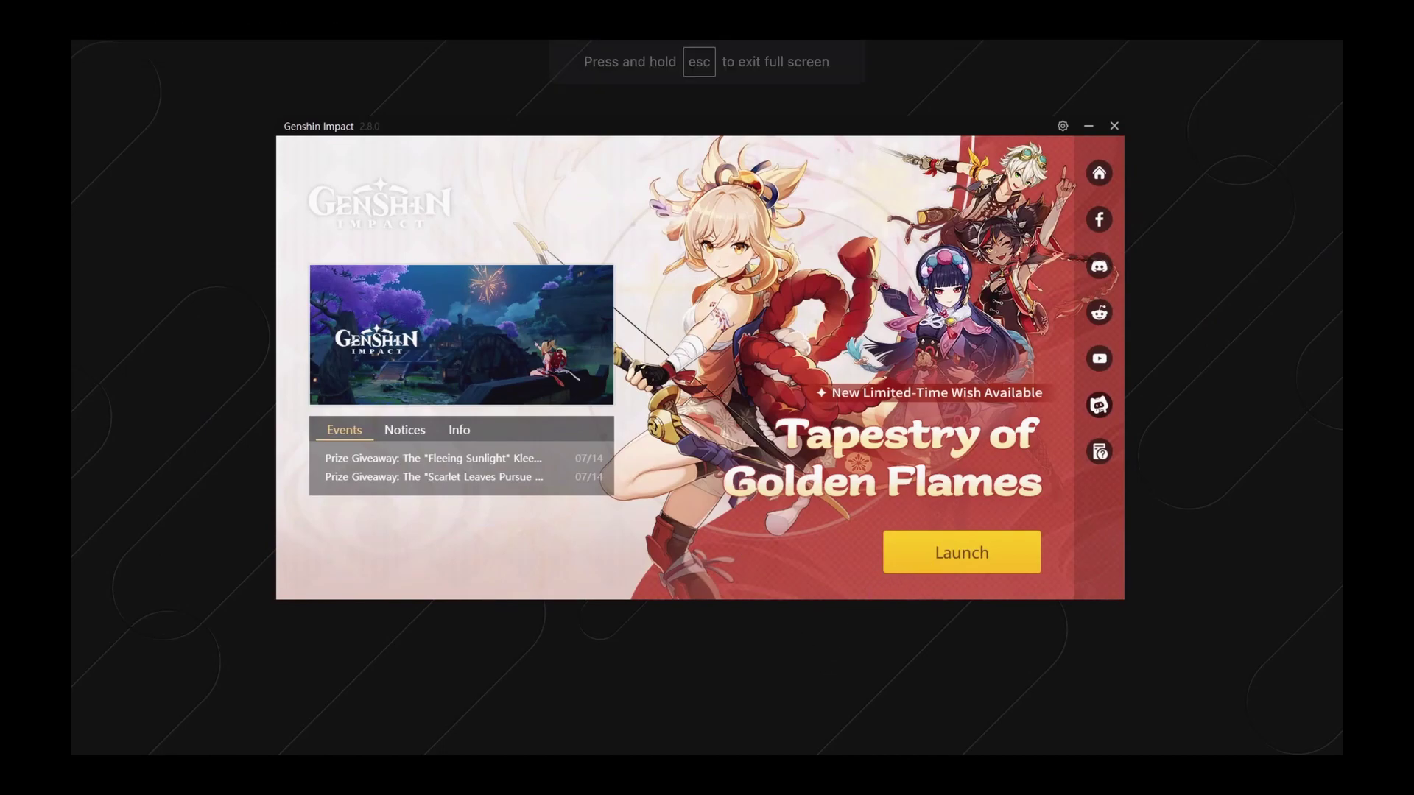
pyautogui.click(948, 563)
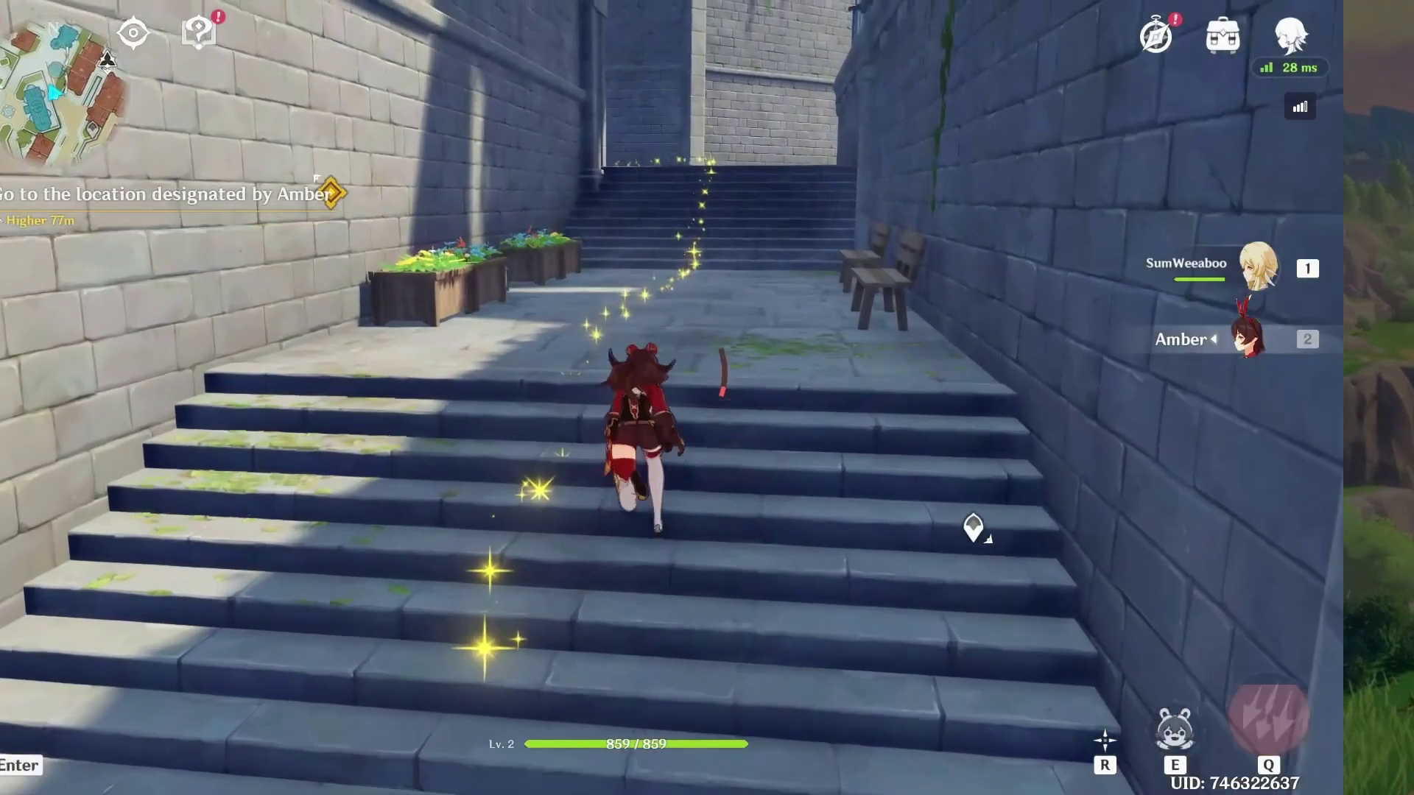
# Run Amber across the courtyard and up the large staircase to the quest marker.
pyautogui.press('w')
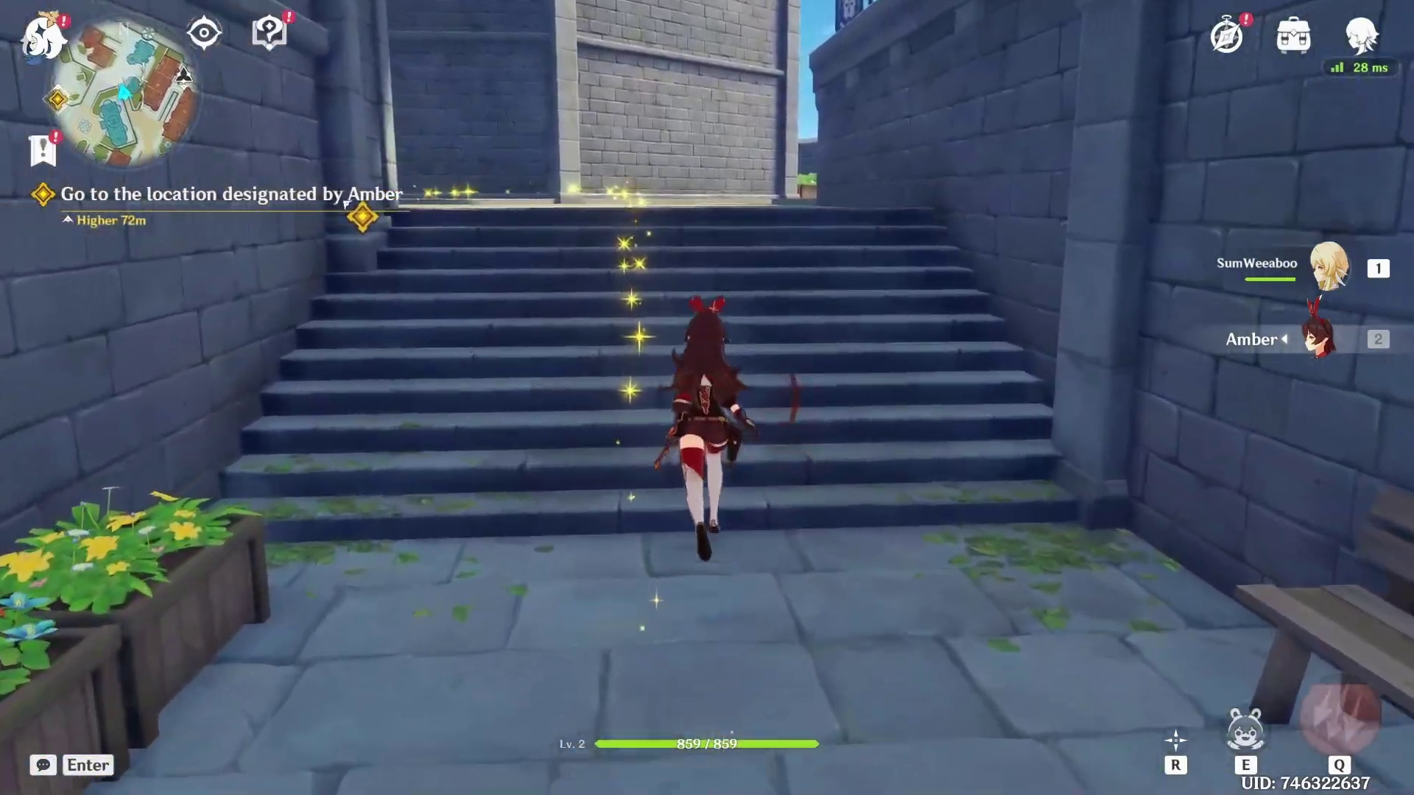
pyautogui.press('w')
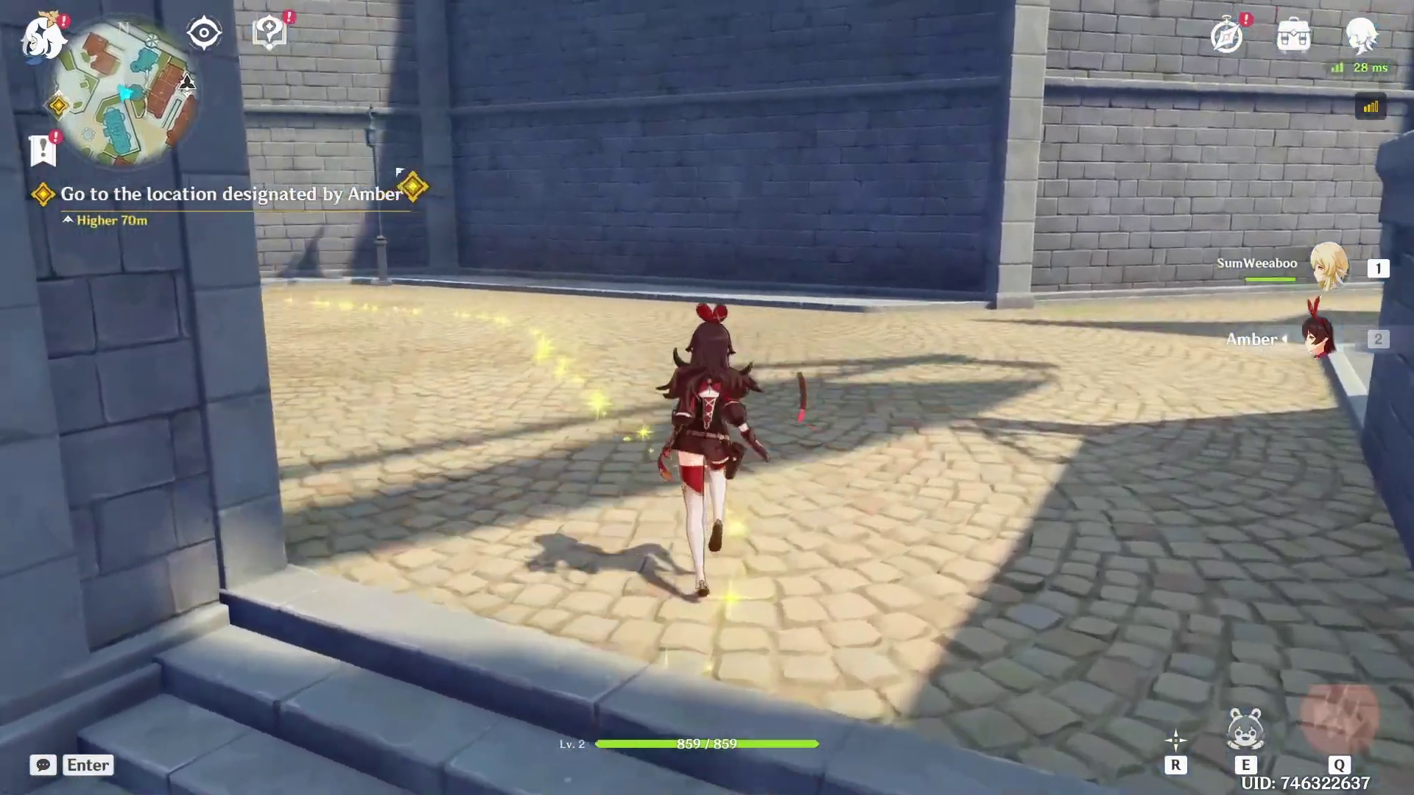
pyautogui.press('w')
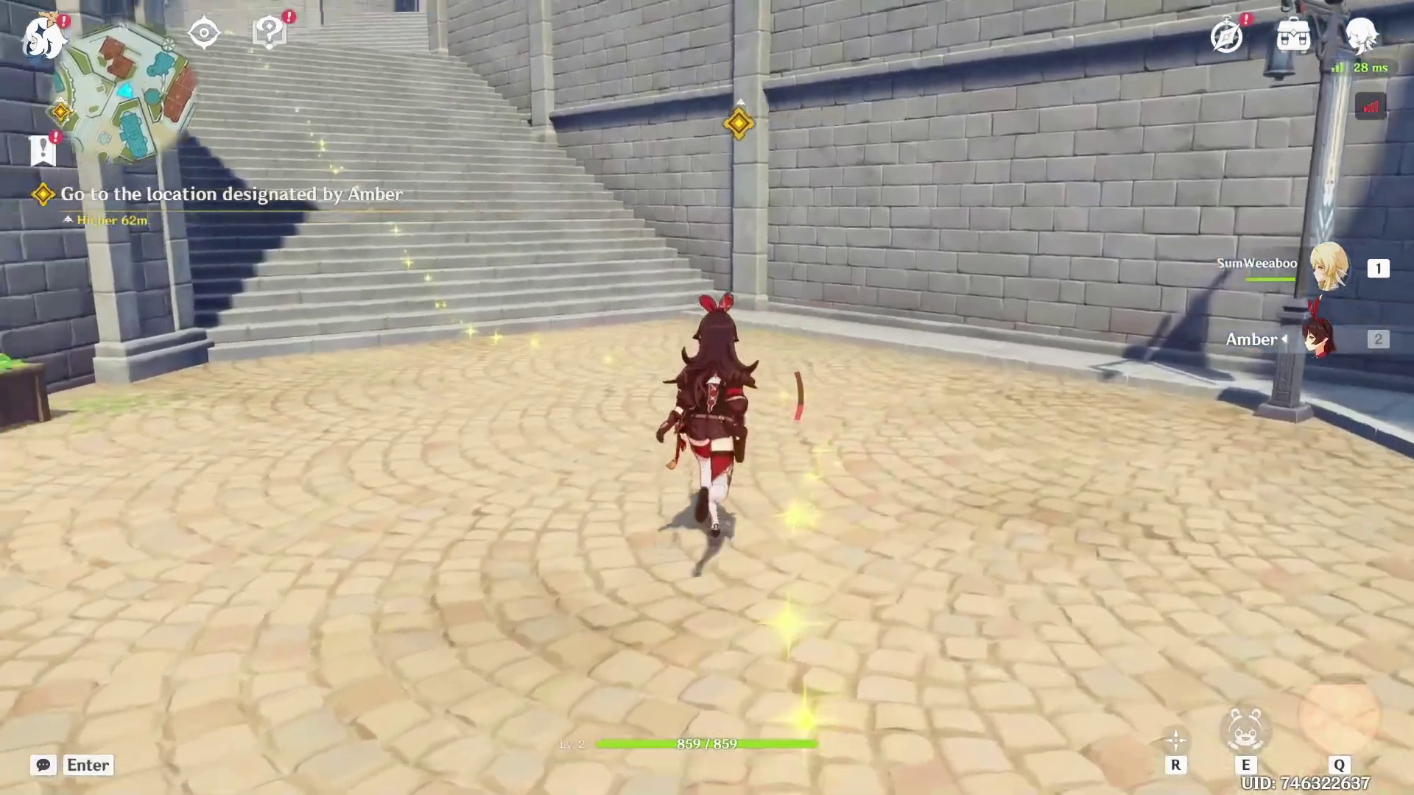
pyautogui.press('w')
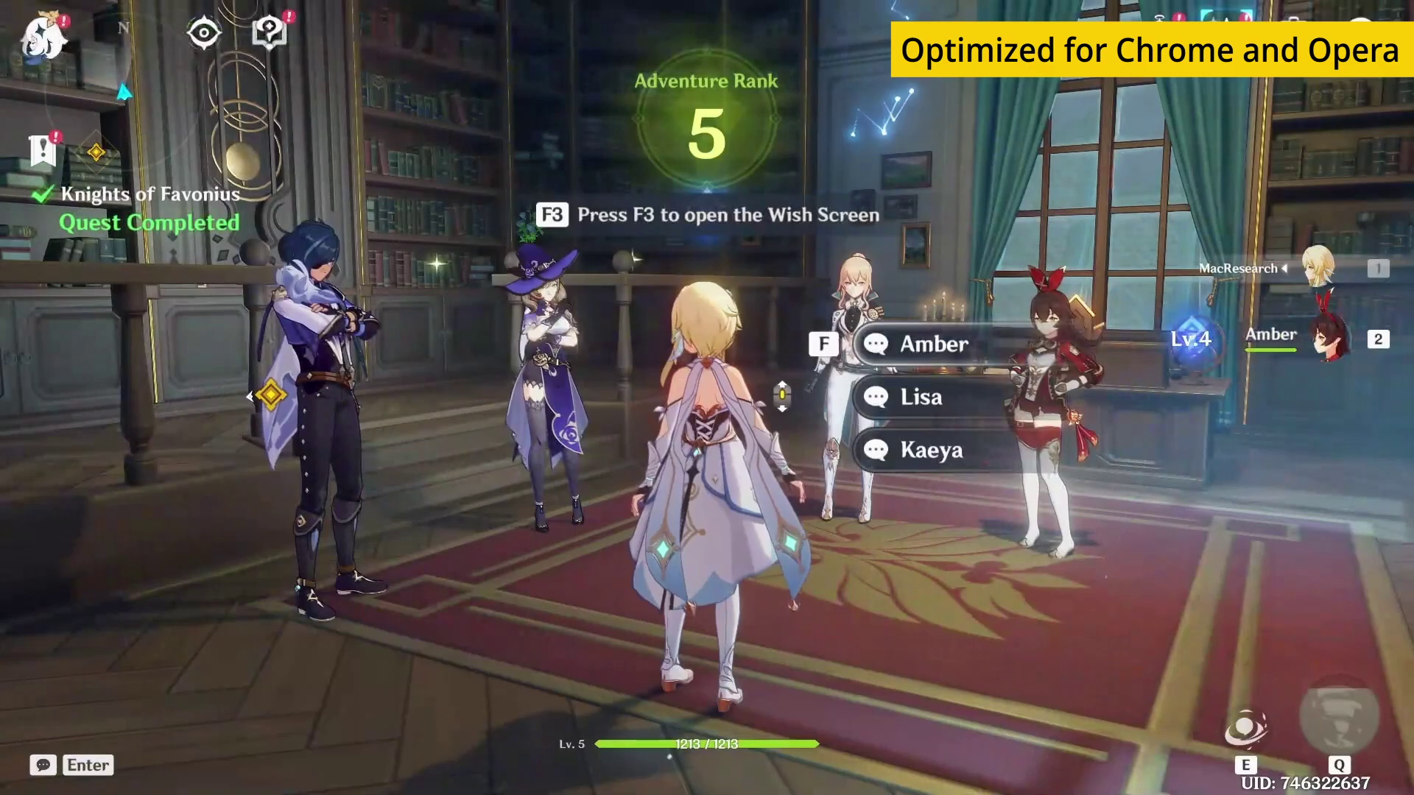
pyautogui.moveTo(707, 398)
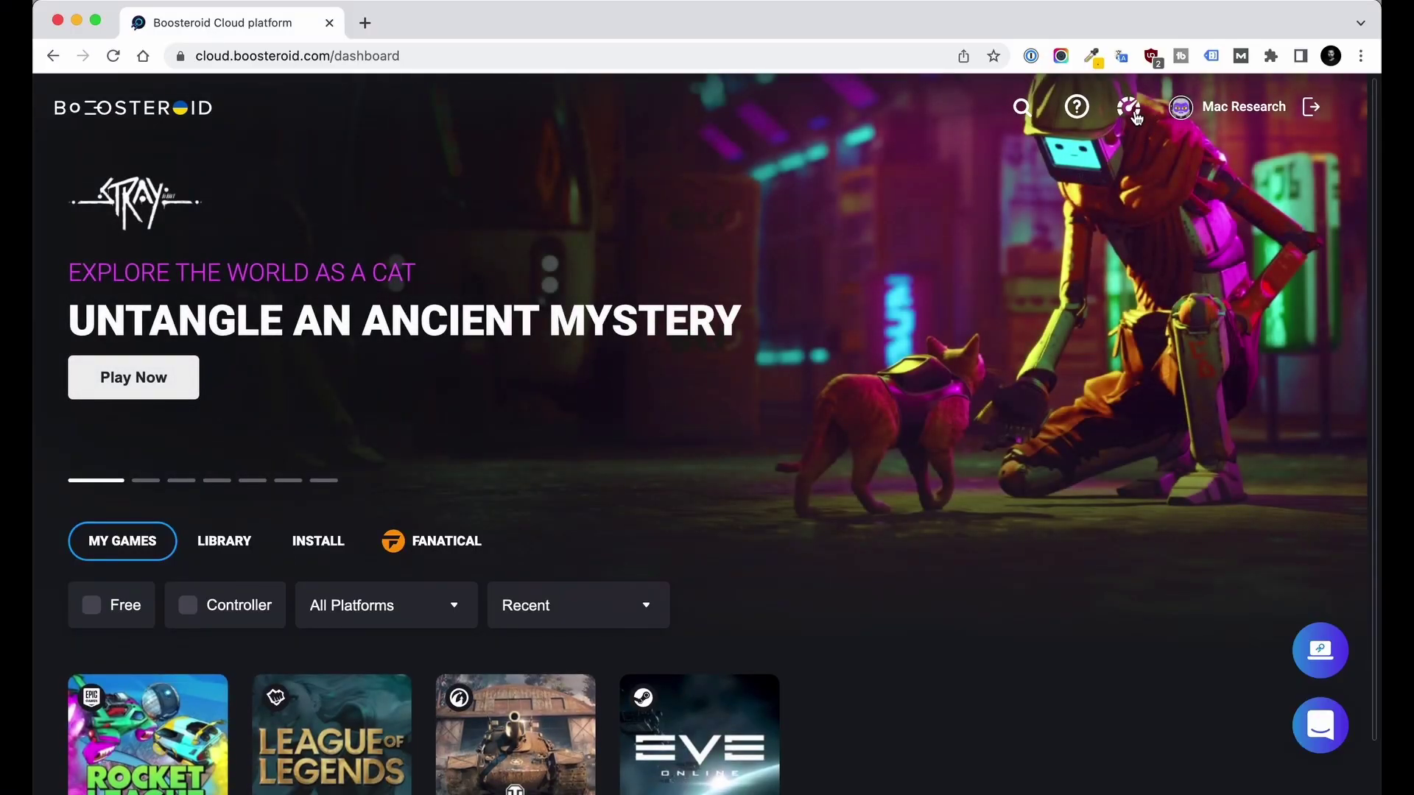
# Open Boosteroid's Connection Test from the speedometer icon in the top bar.
pyautogui.click(1130, 110)
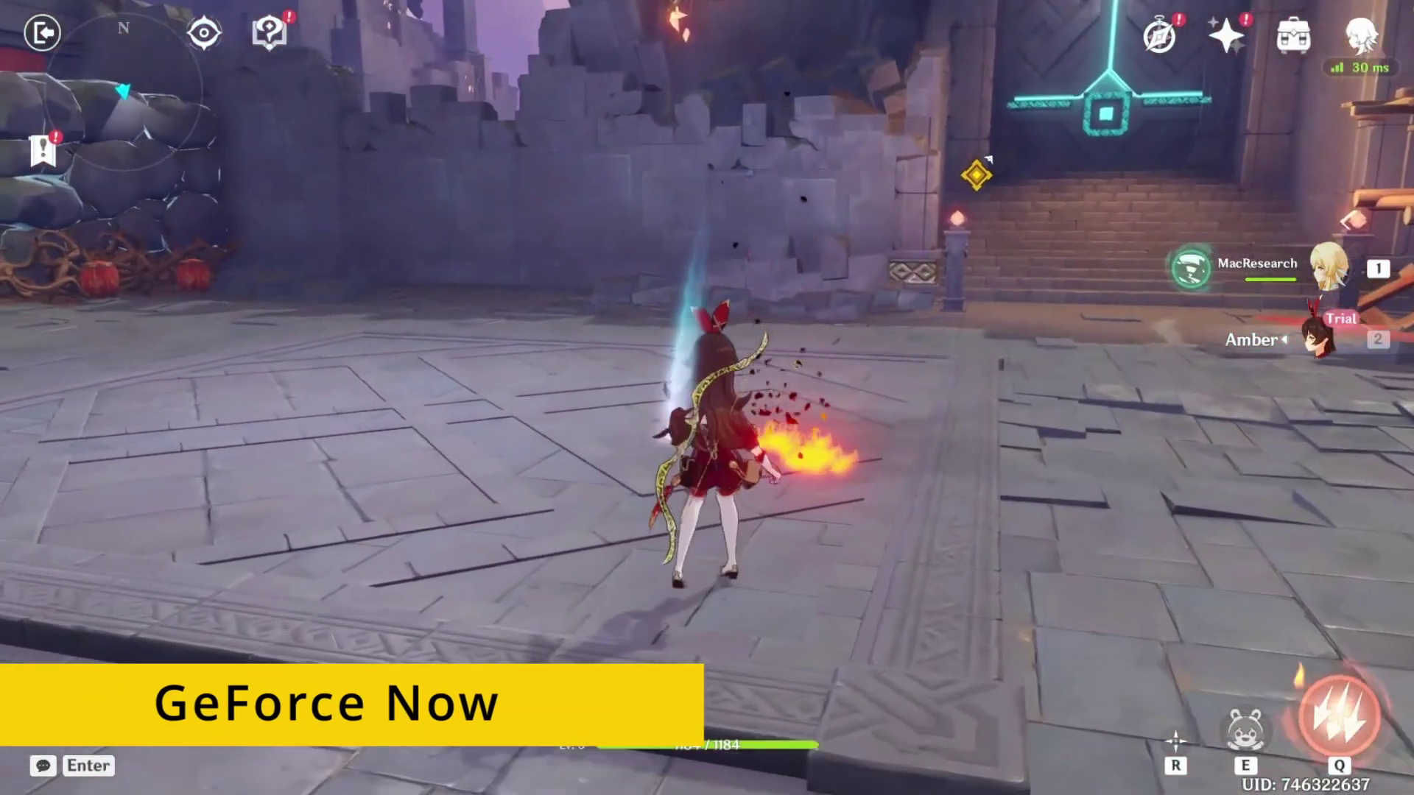
# Move Amber forward in her domain trial, then search the web for 'geforce now'.
pyautogui.press('w')
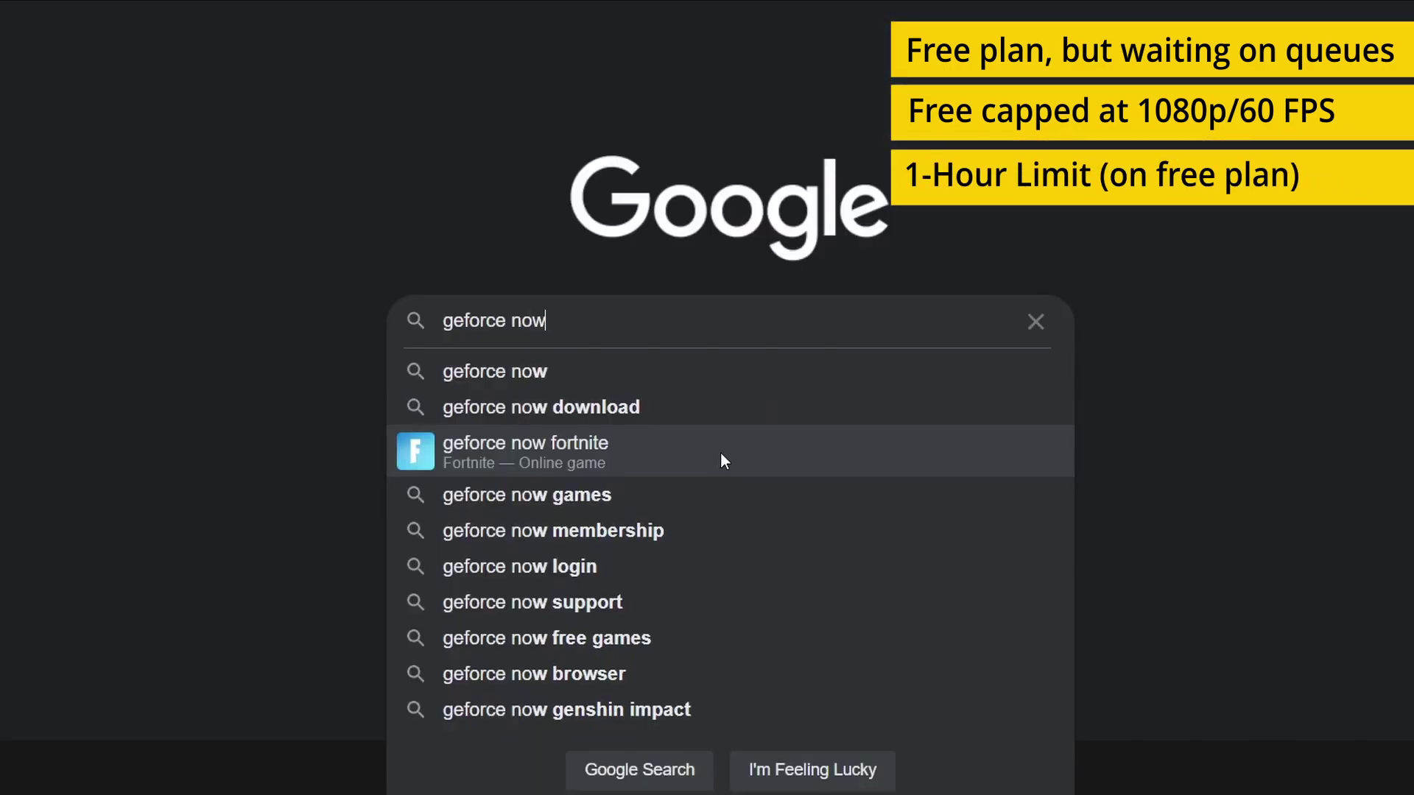
pyautogui.press('Return')
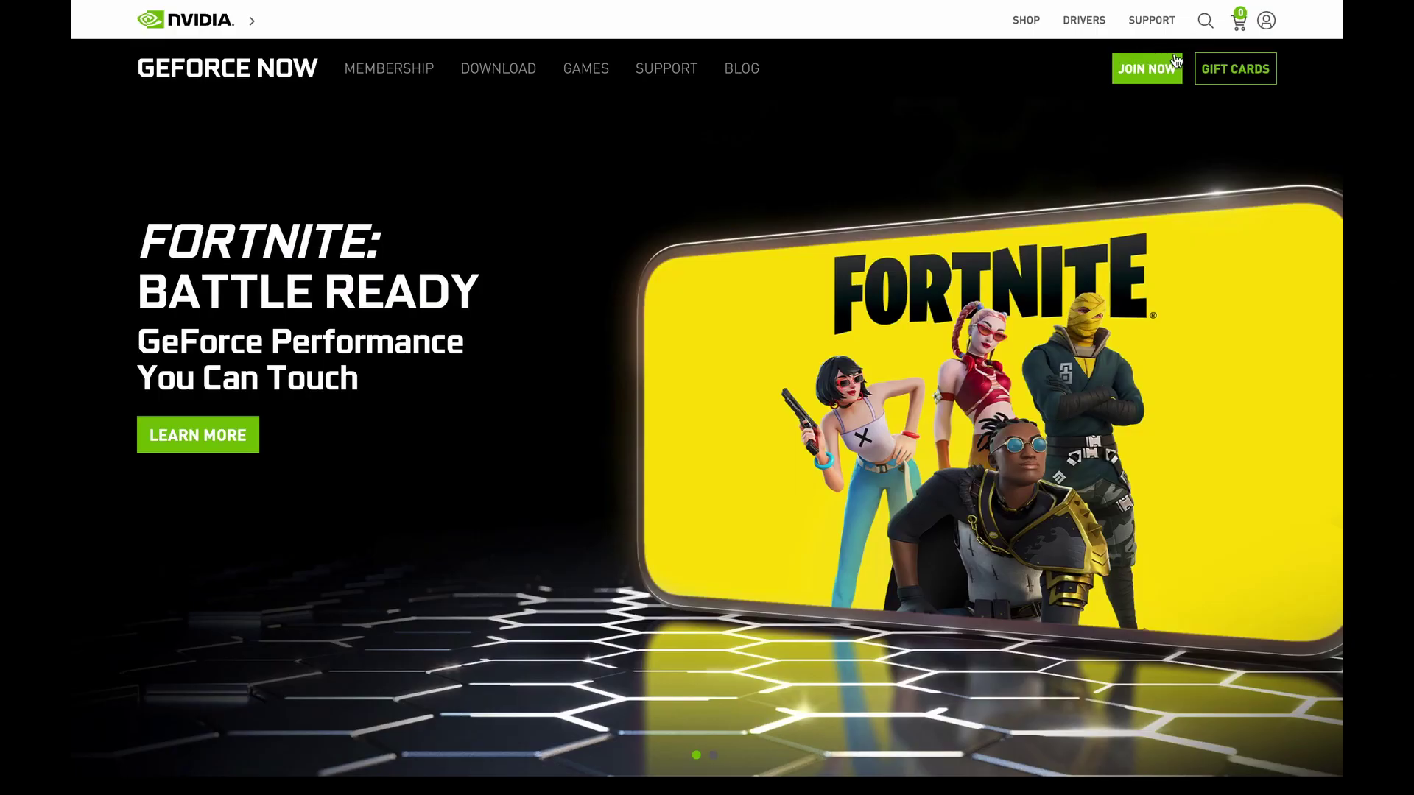
# Go from JOIN NOW to Download Apps and download the Mac OS GeForce NOW app.
pyautogui.click(1165, 72)
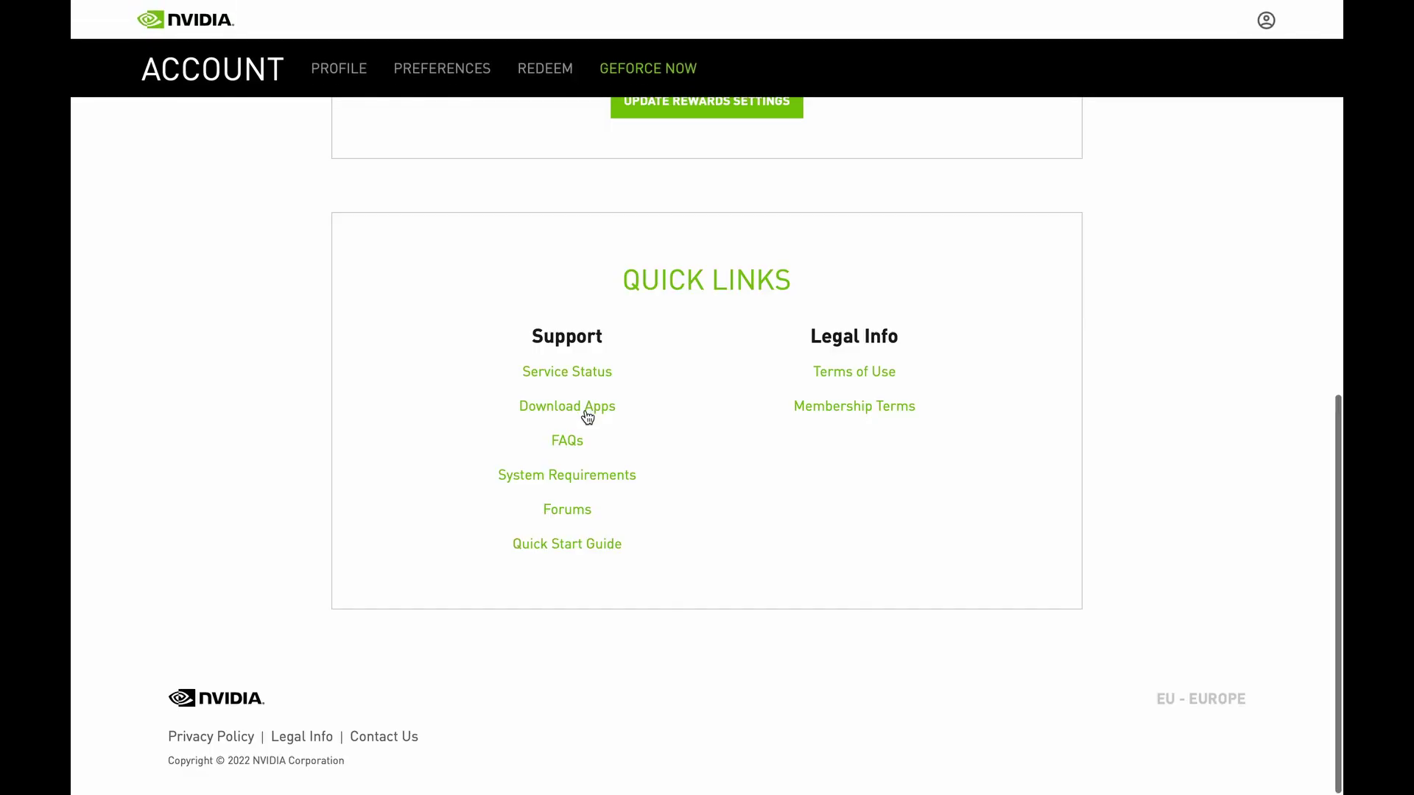
pyautogui.click(588, 407)
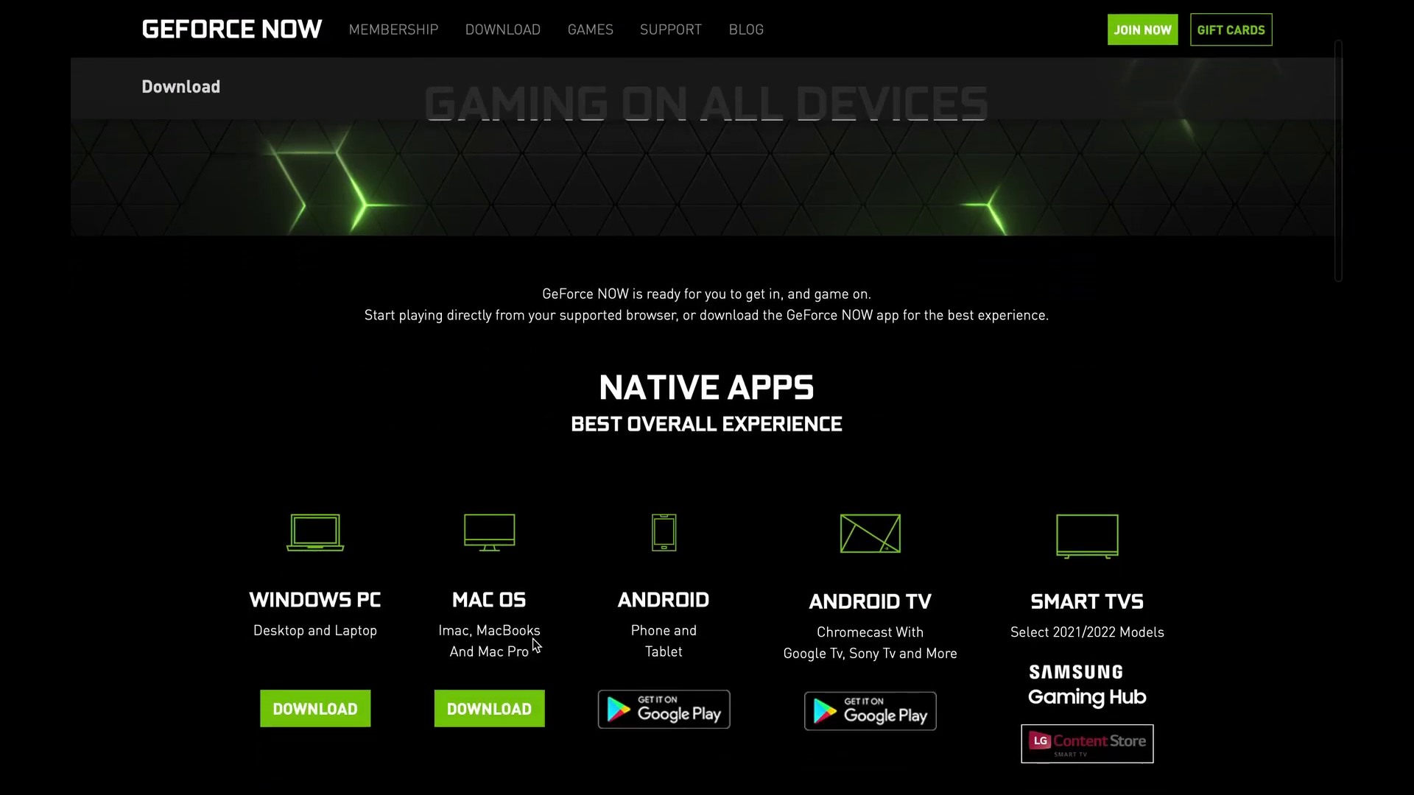
pyautogui.click(476, 727)
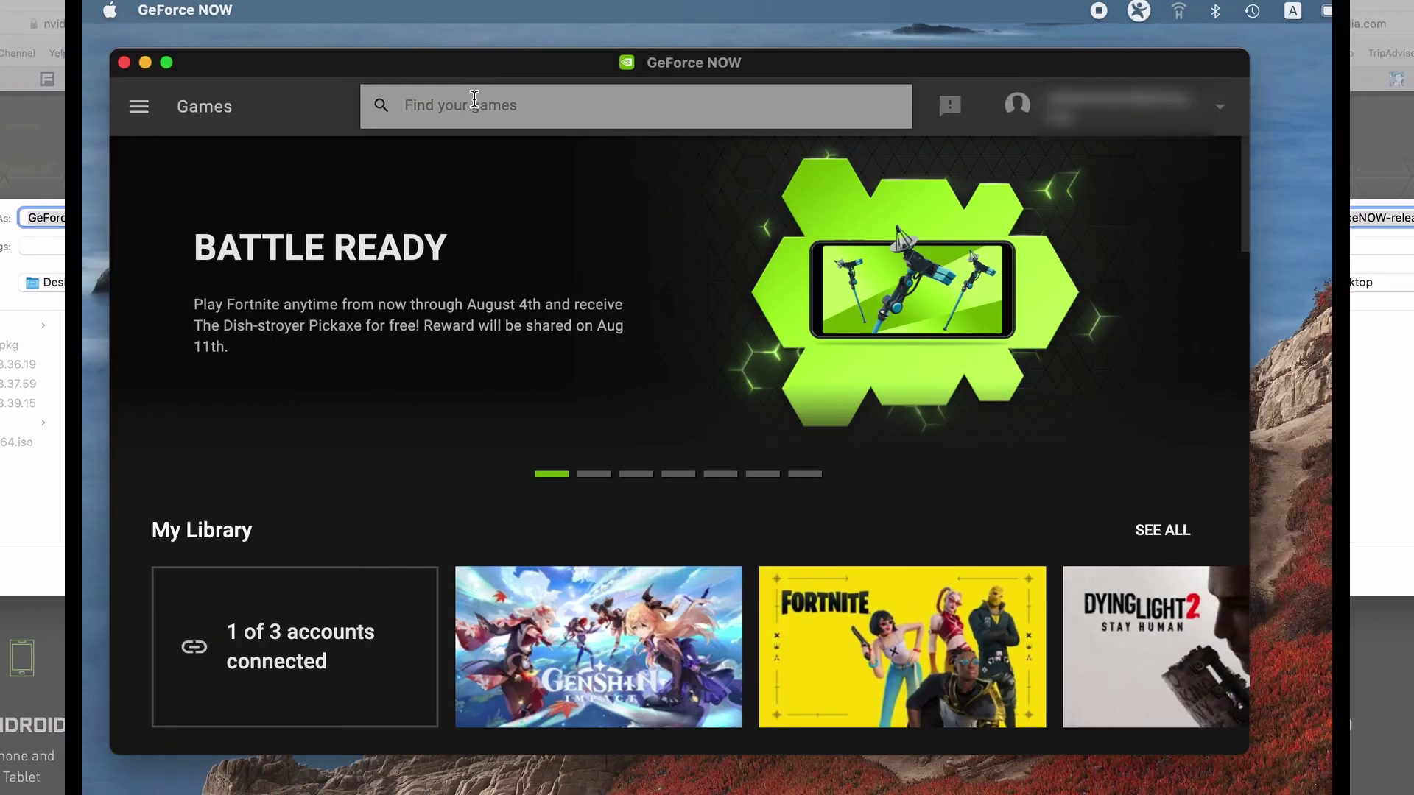
# Search the library for 'Genshin Impact', open its details and start streaming it.
pyautogui.click(474, 103)
pyautogui.write('Ge')
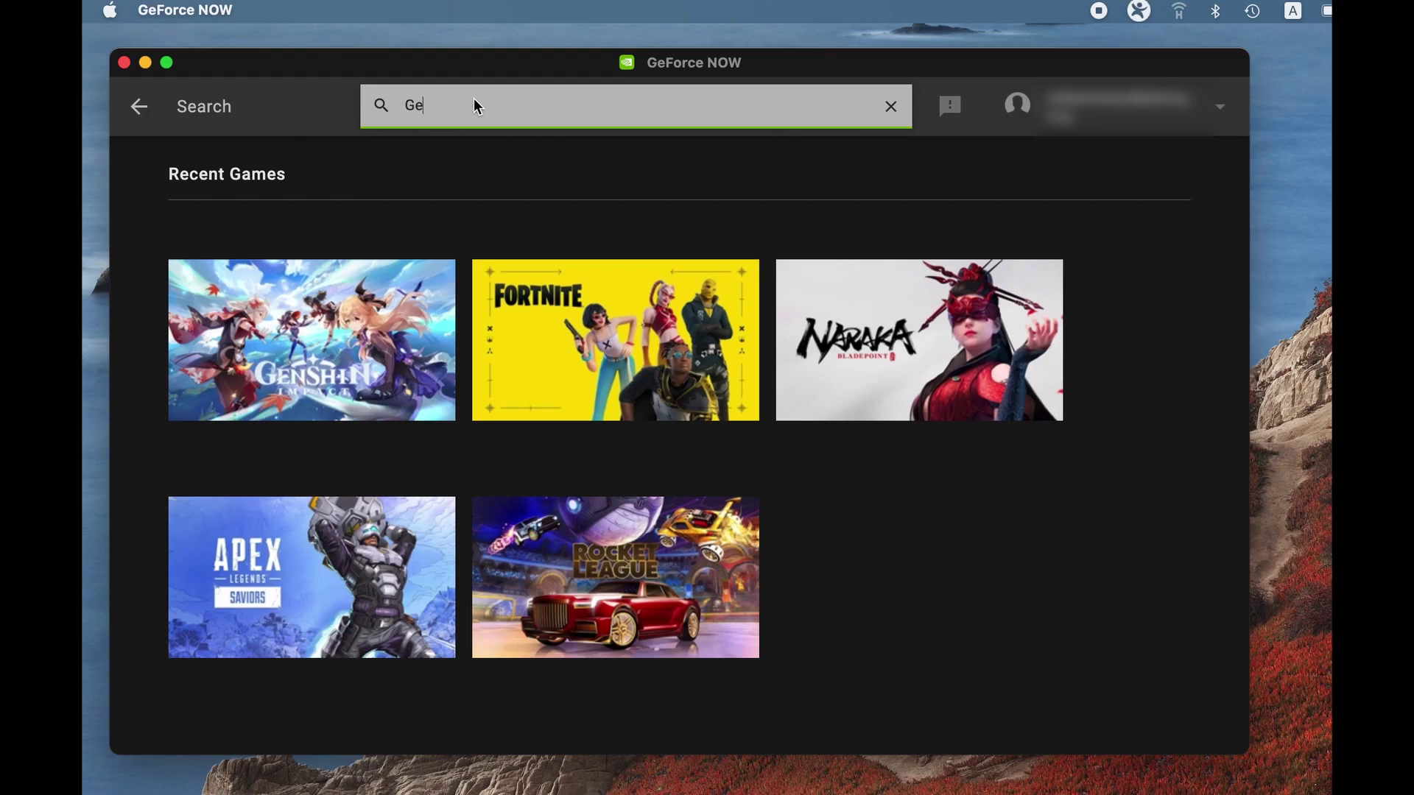
pyautogui.write('nshin Impact')
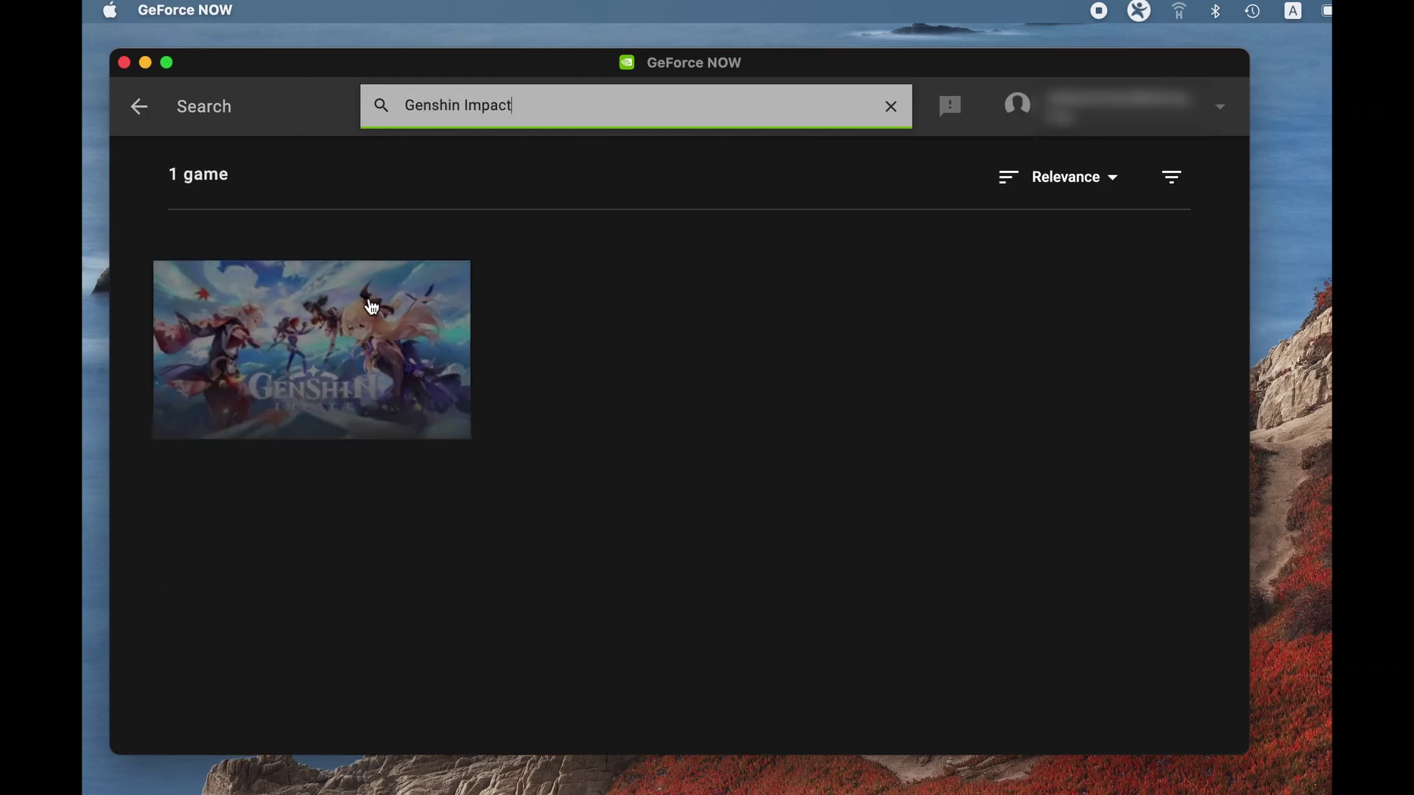
pyautogui.click(368, 297)
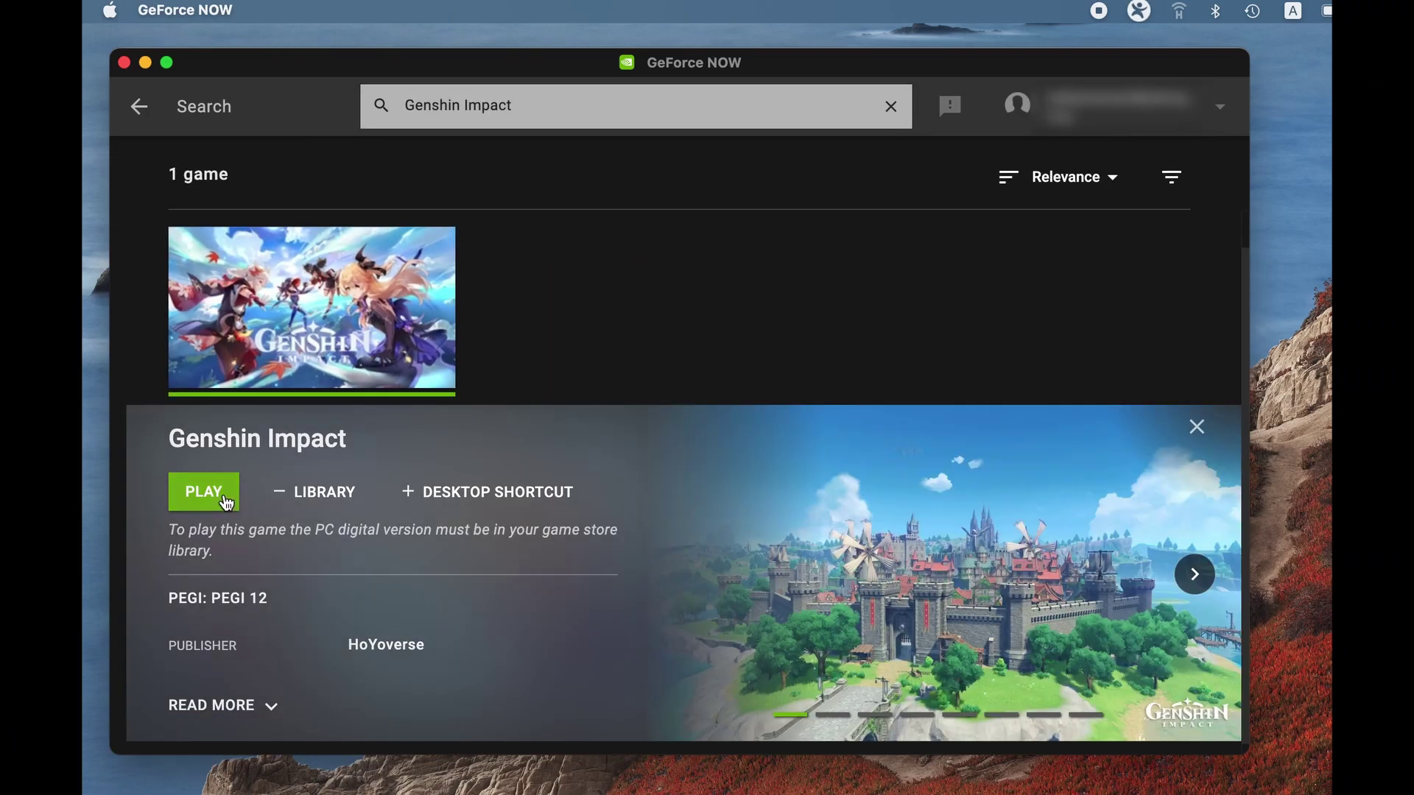
pyautogui.click(224, 495)
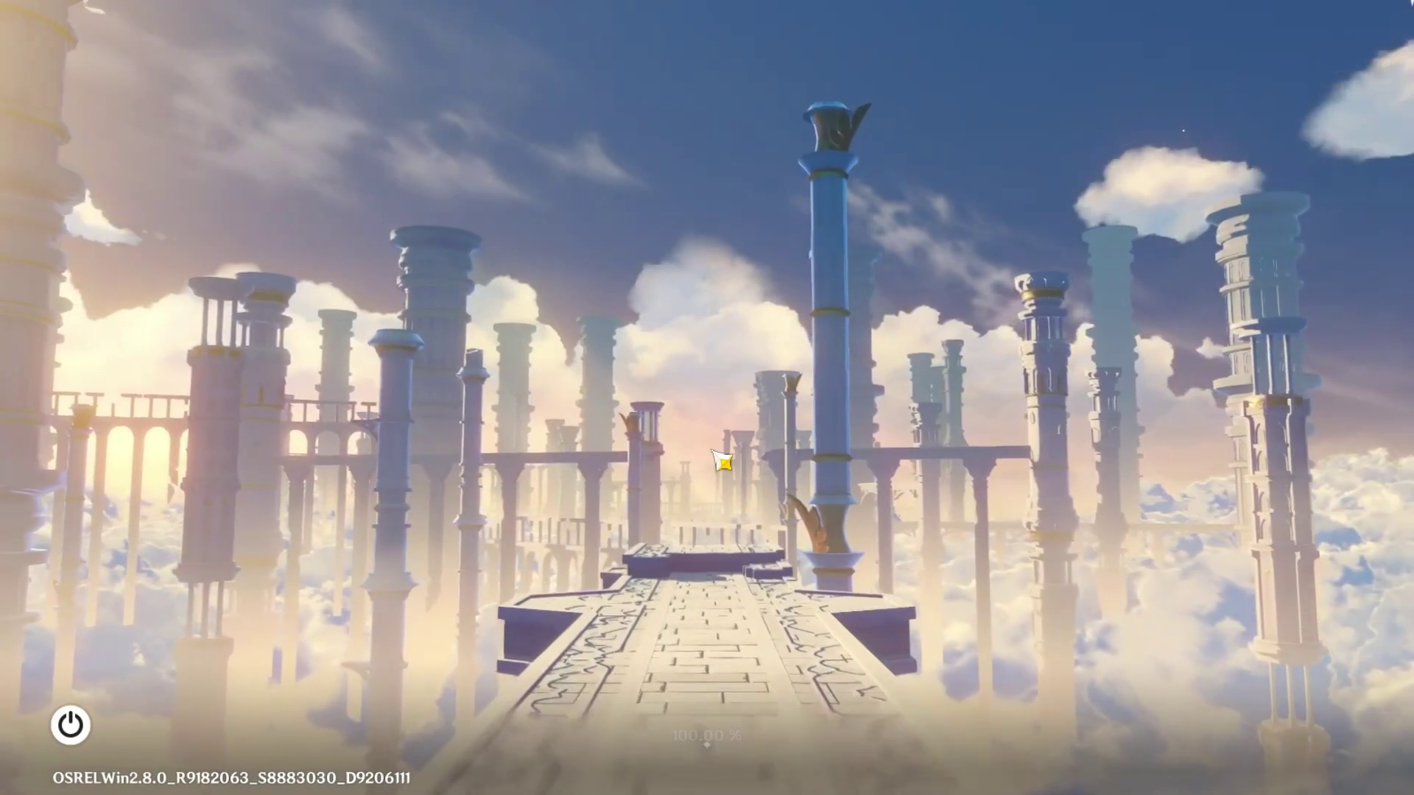
# Enter the game, then set custom streaming to 1280 x 800, 30 FPS and VSync off.
pyautogui.click(712, 451)
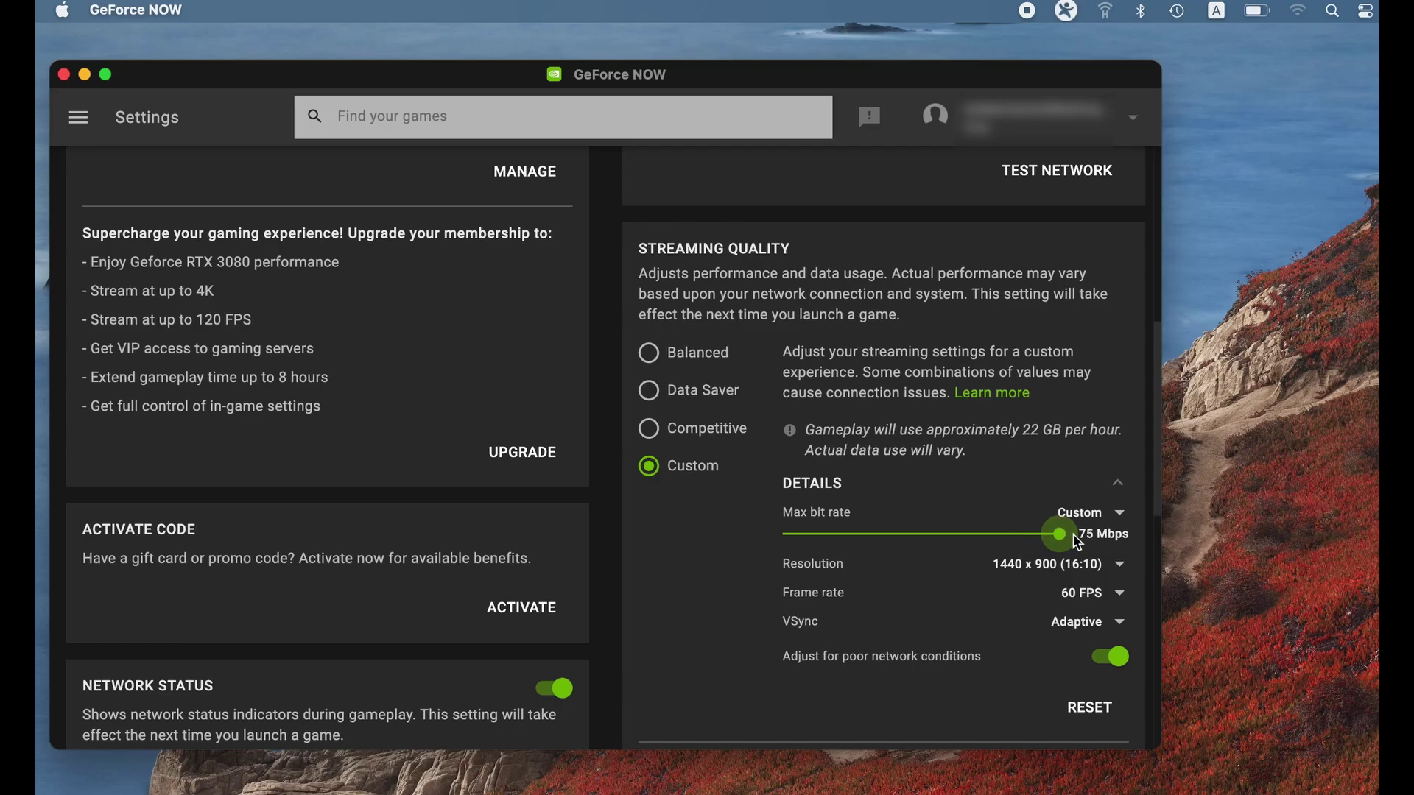
pyautogui.click(1091, 565)
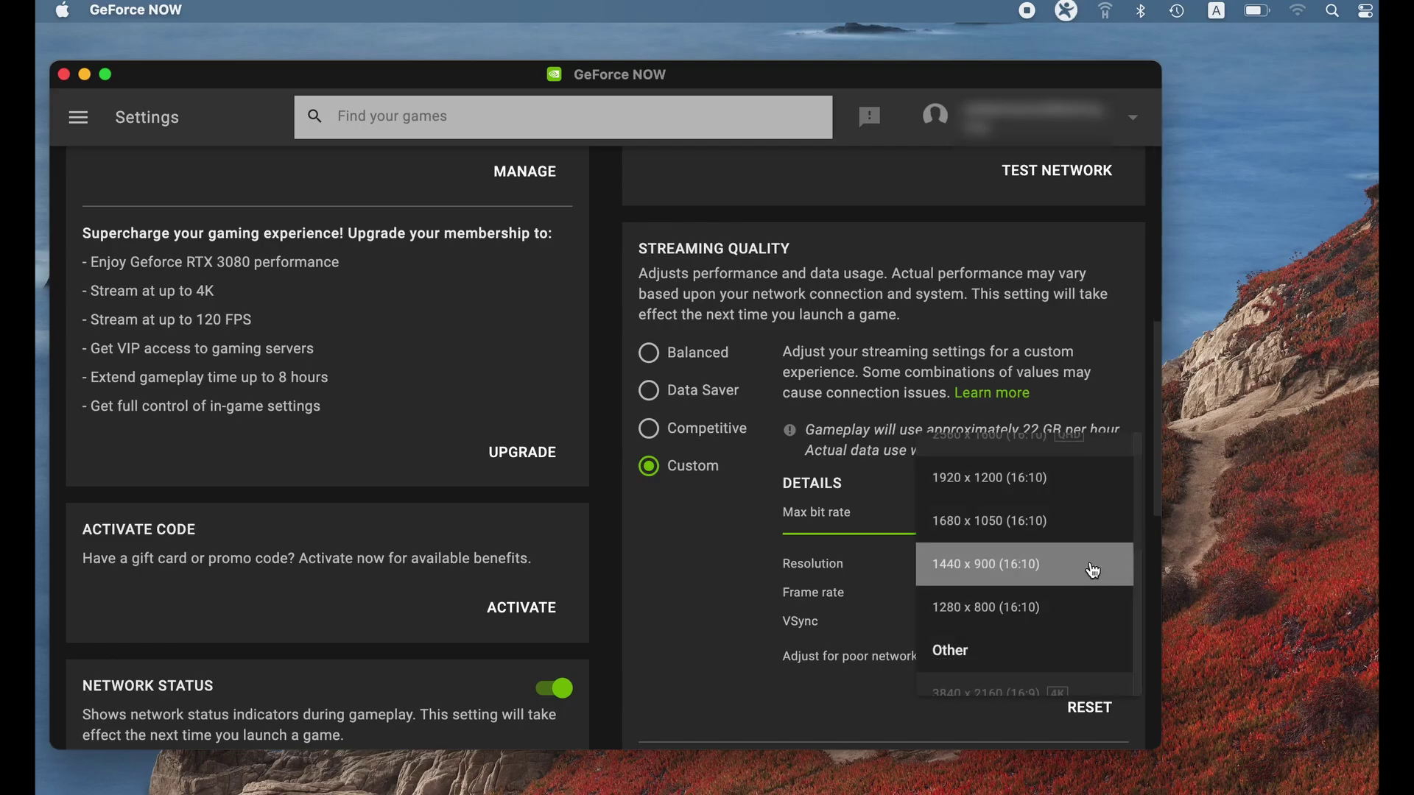
pyautogui.click(1046, 600)
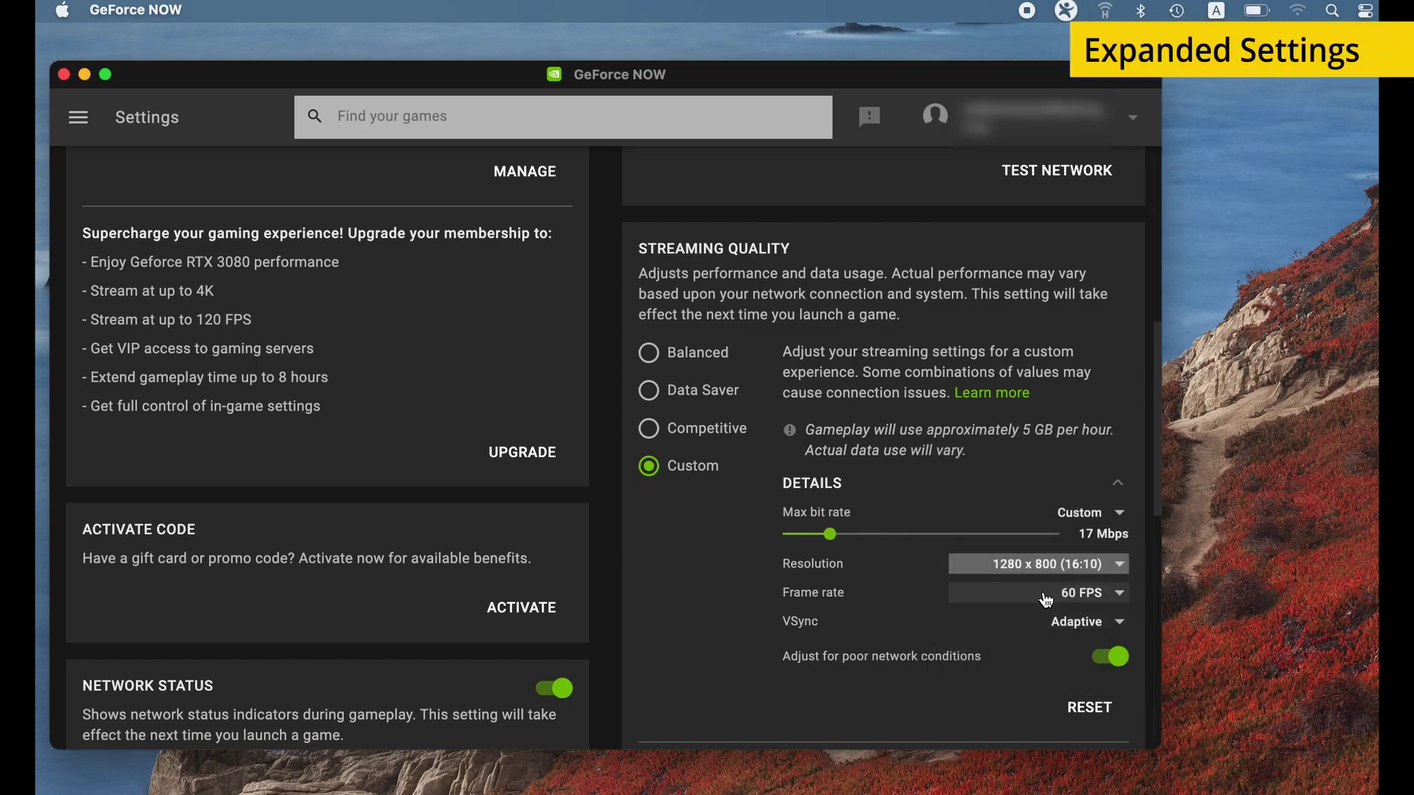
pyautogui.click(1046, 601)
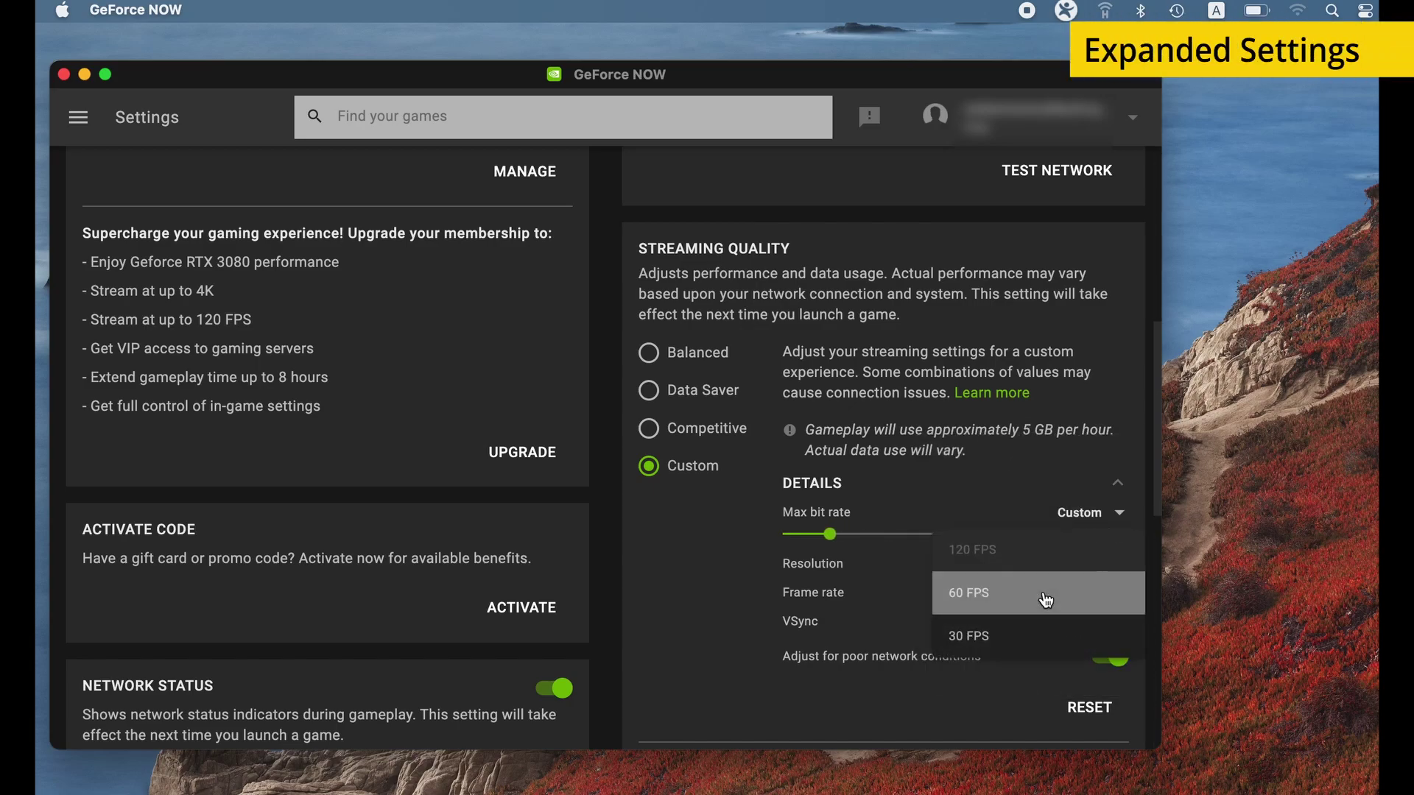
pyautogui.click(1000, 634)
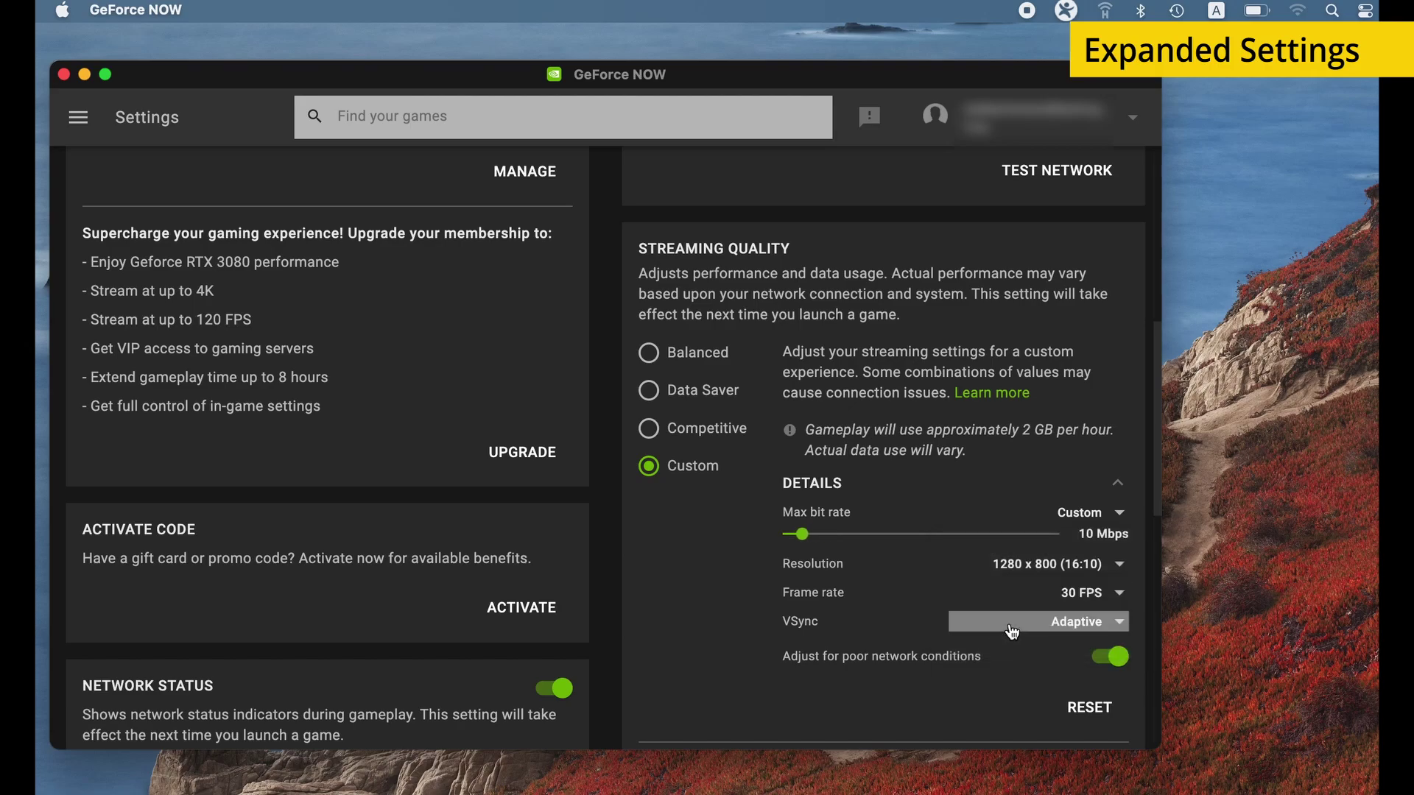
pyautogui.click(1002, 635)
pyautogui.click(992, 594)
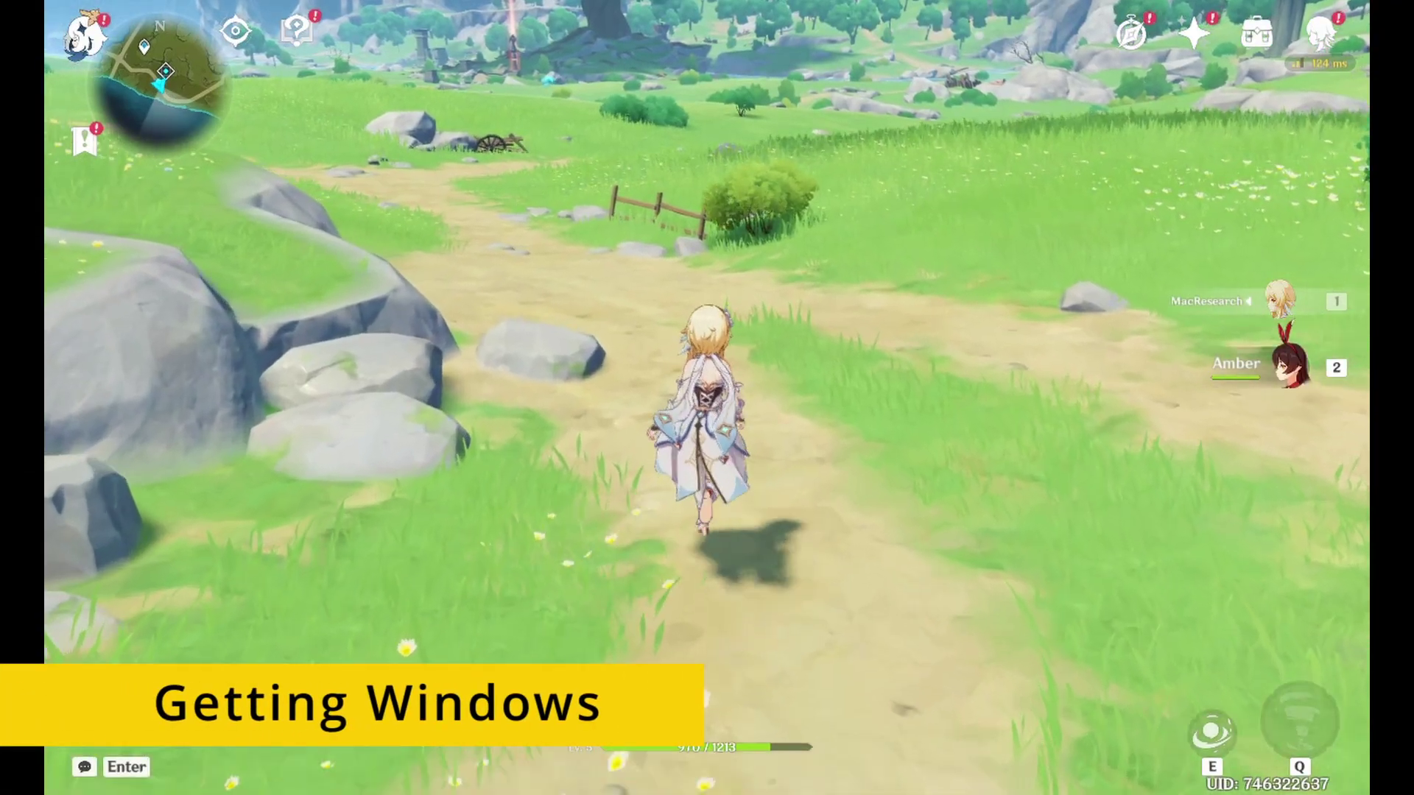
# Run the Traveler up the dirt path toward Windrise, steering the camera along the way.
pyautogui.press('w')
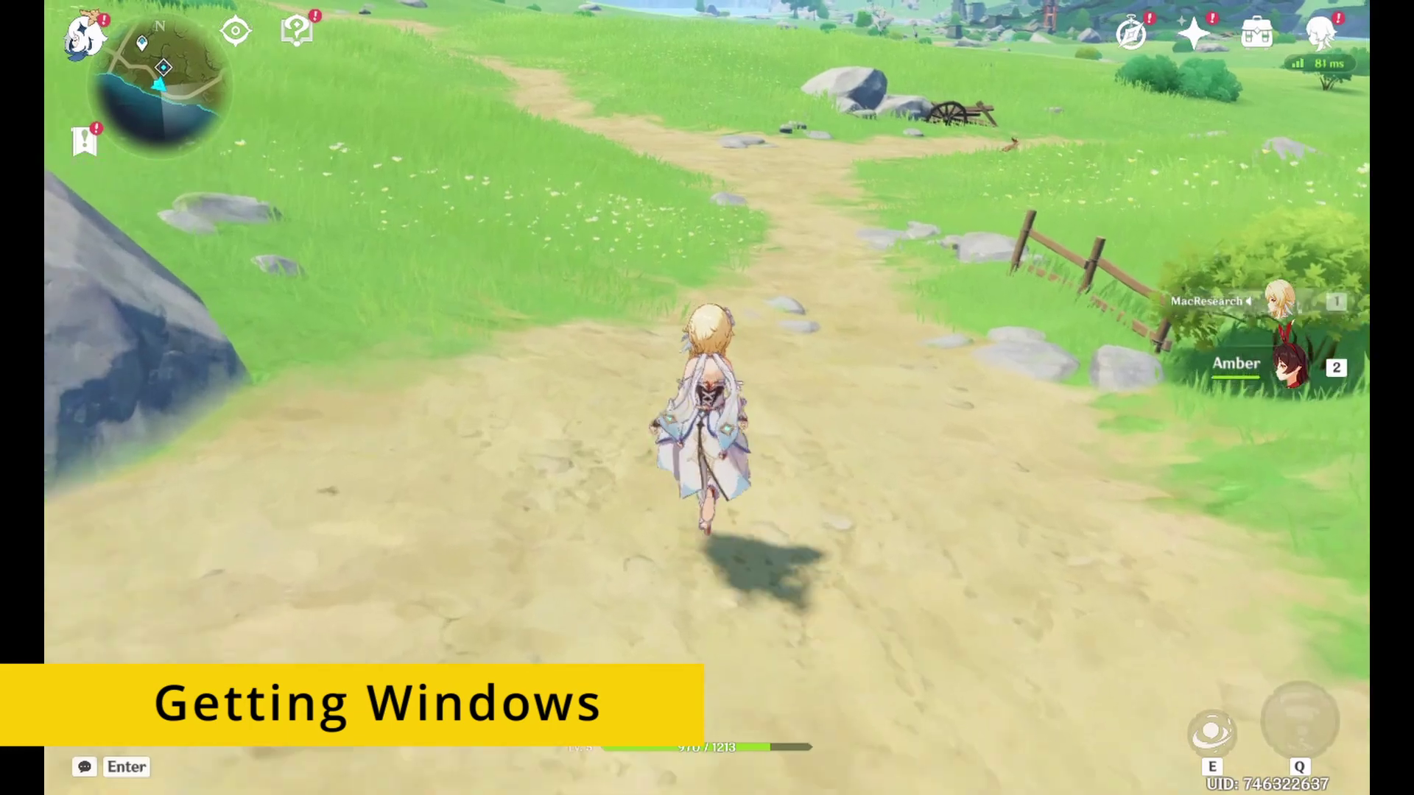
pyautogui.press('w')
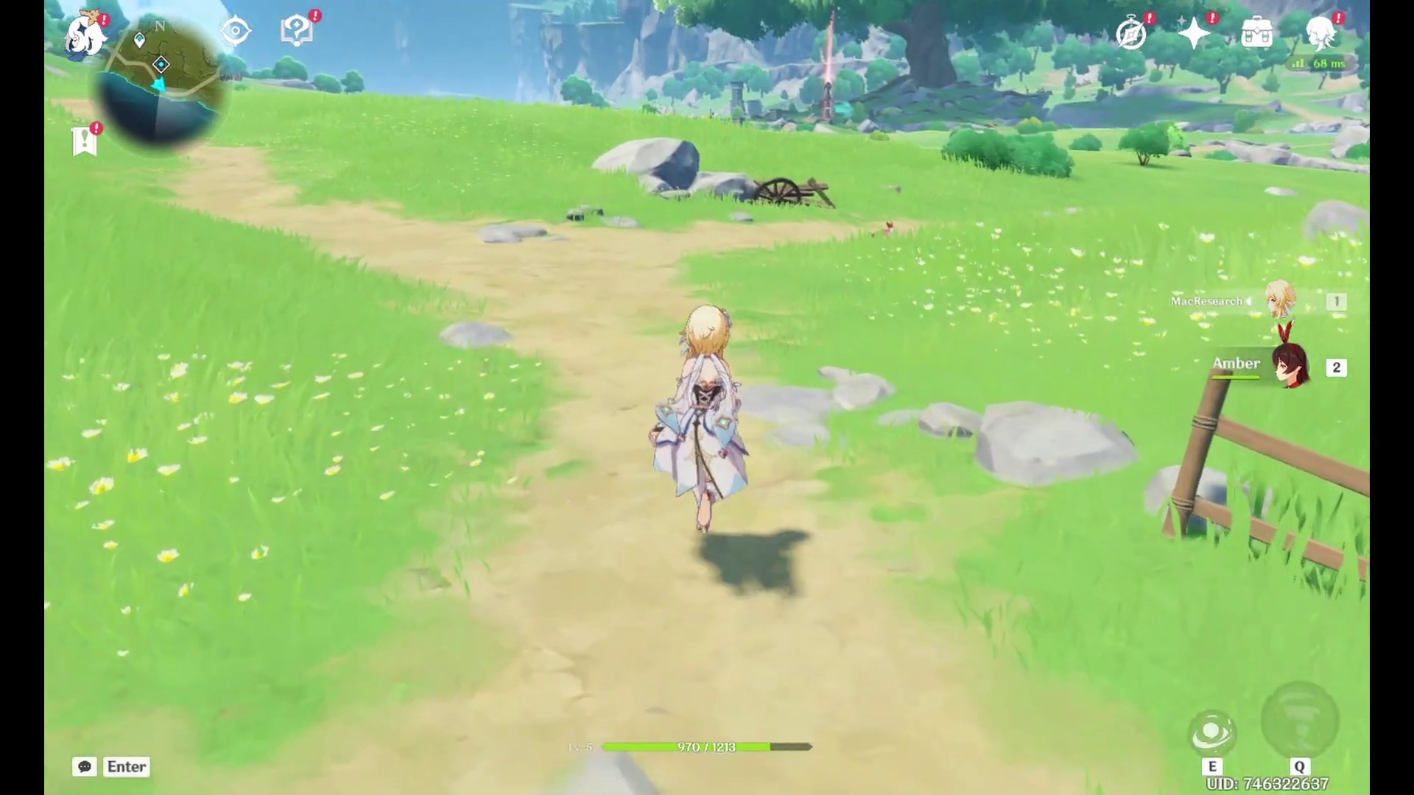
pyautogui.press('w')
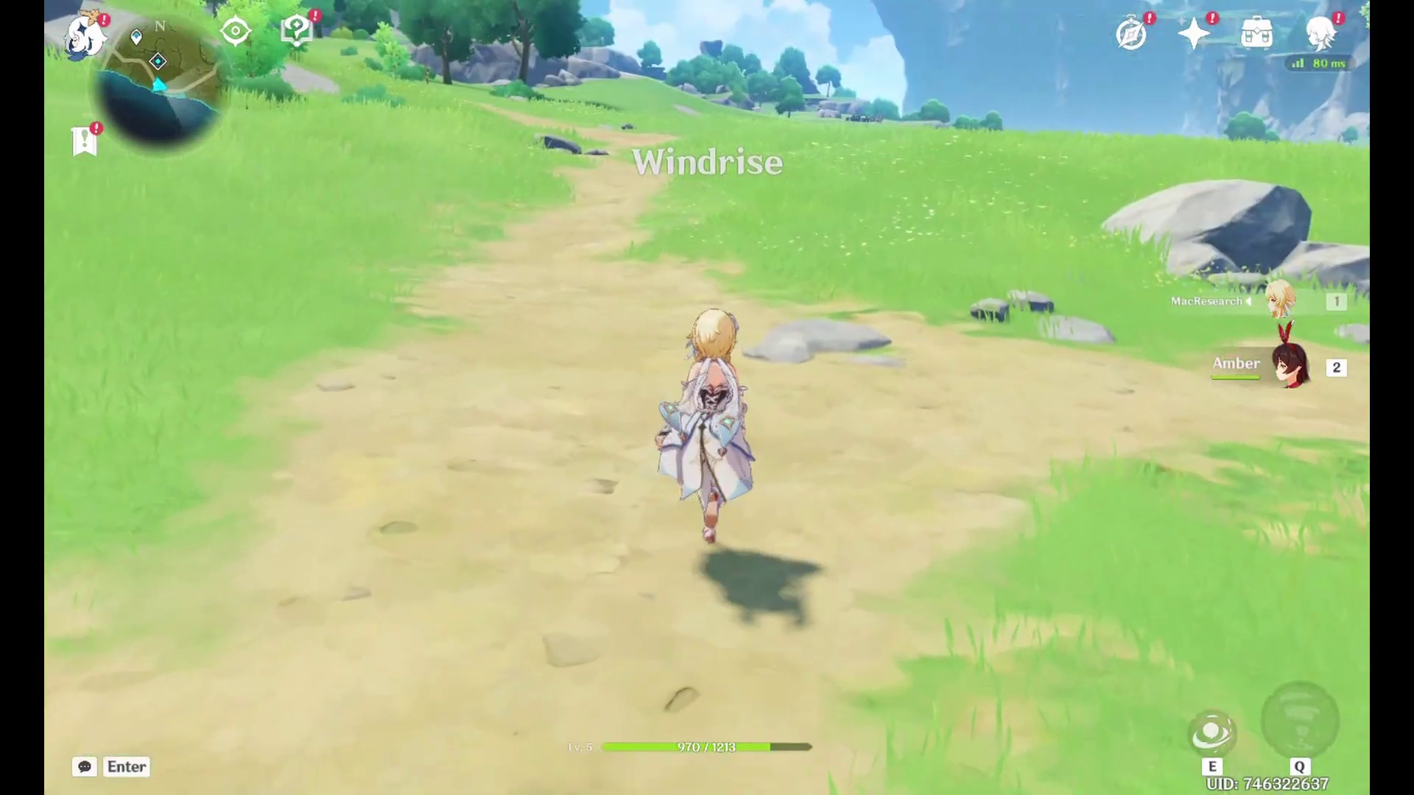
pyautogui.press('w')
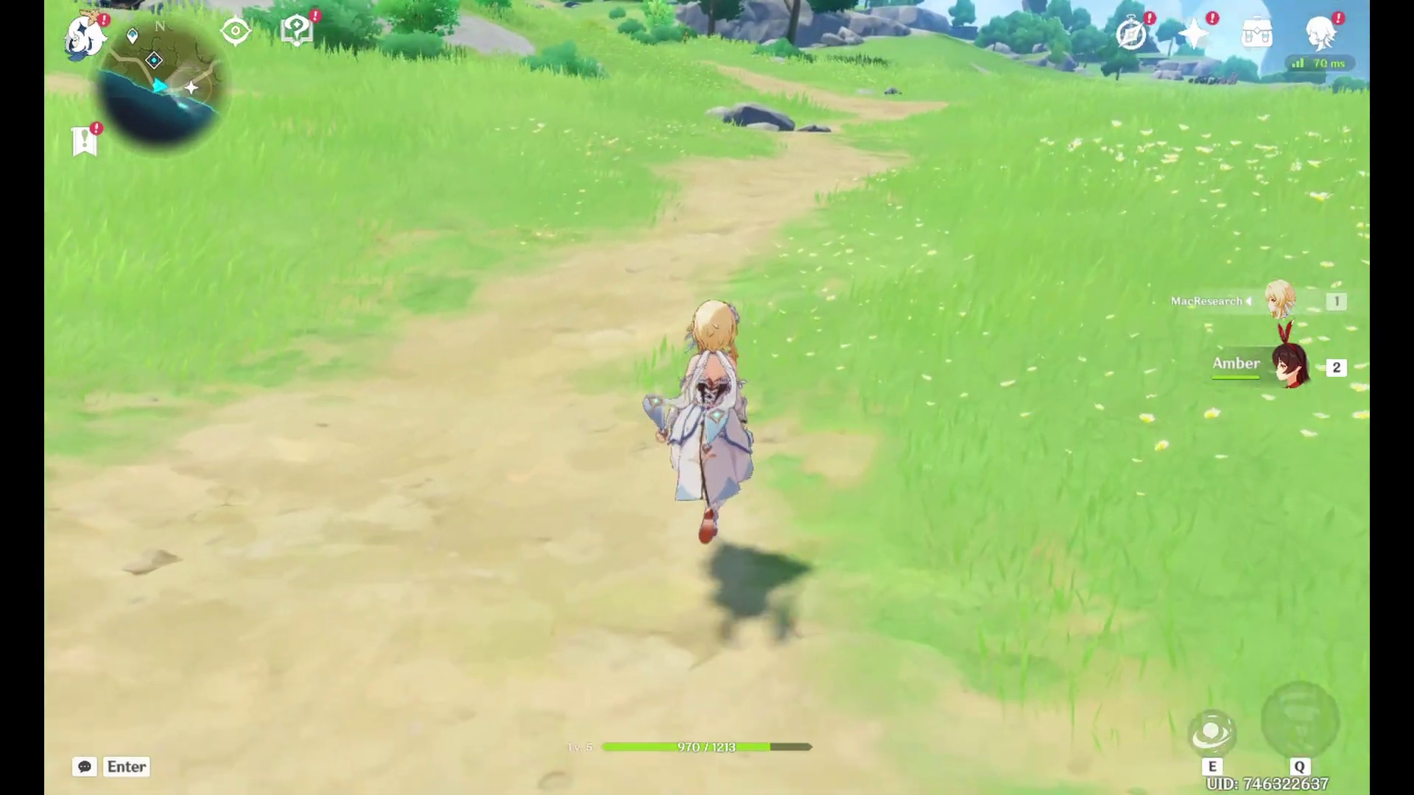
pyautogui.press('w')
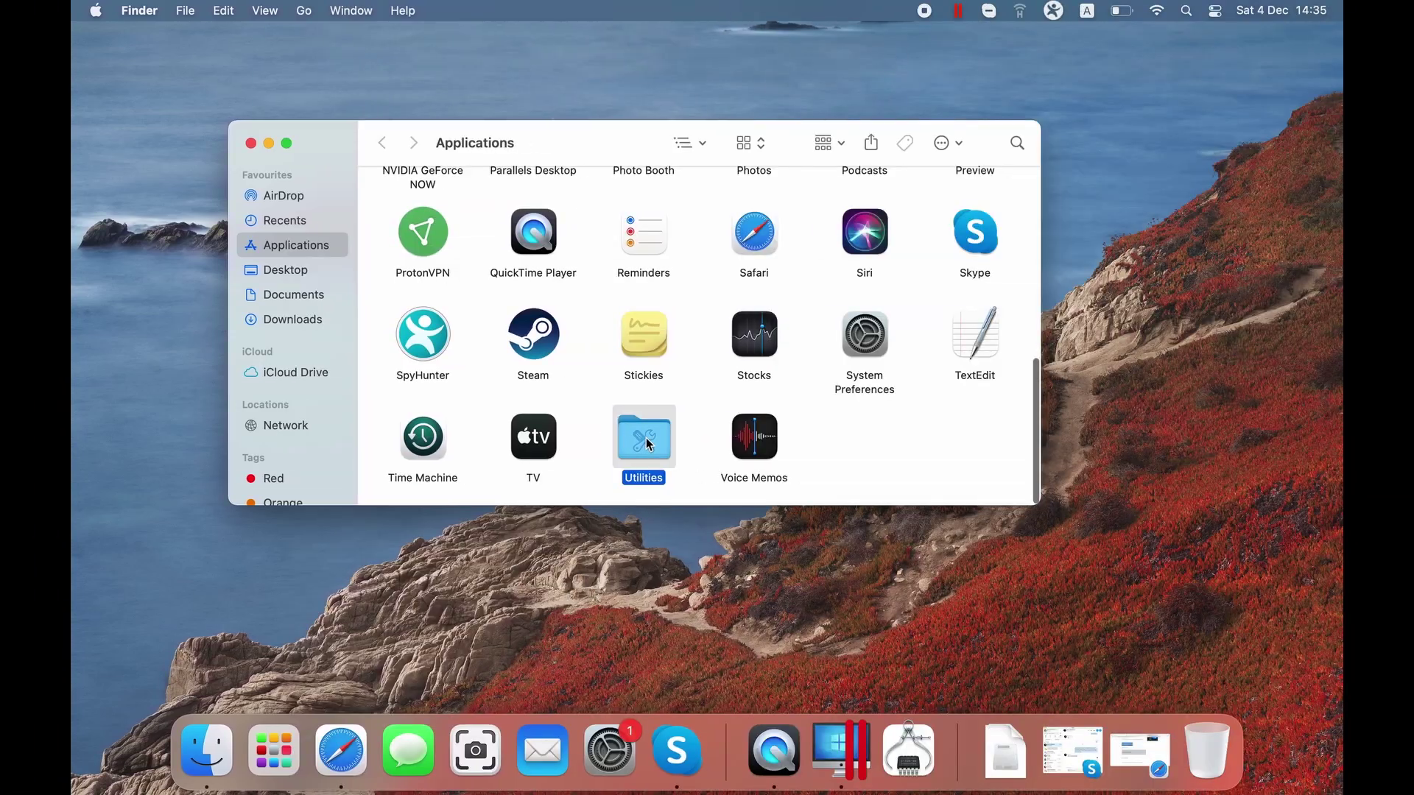
# Open Utilities, launch Boot Camp Assistant and move its window up and to the right.
pyautogui.doubleClick(648, 442)
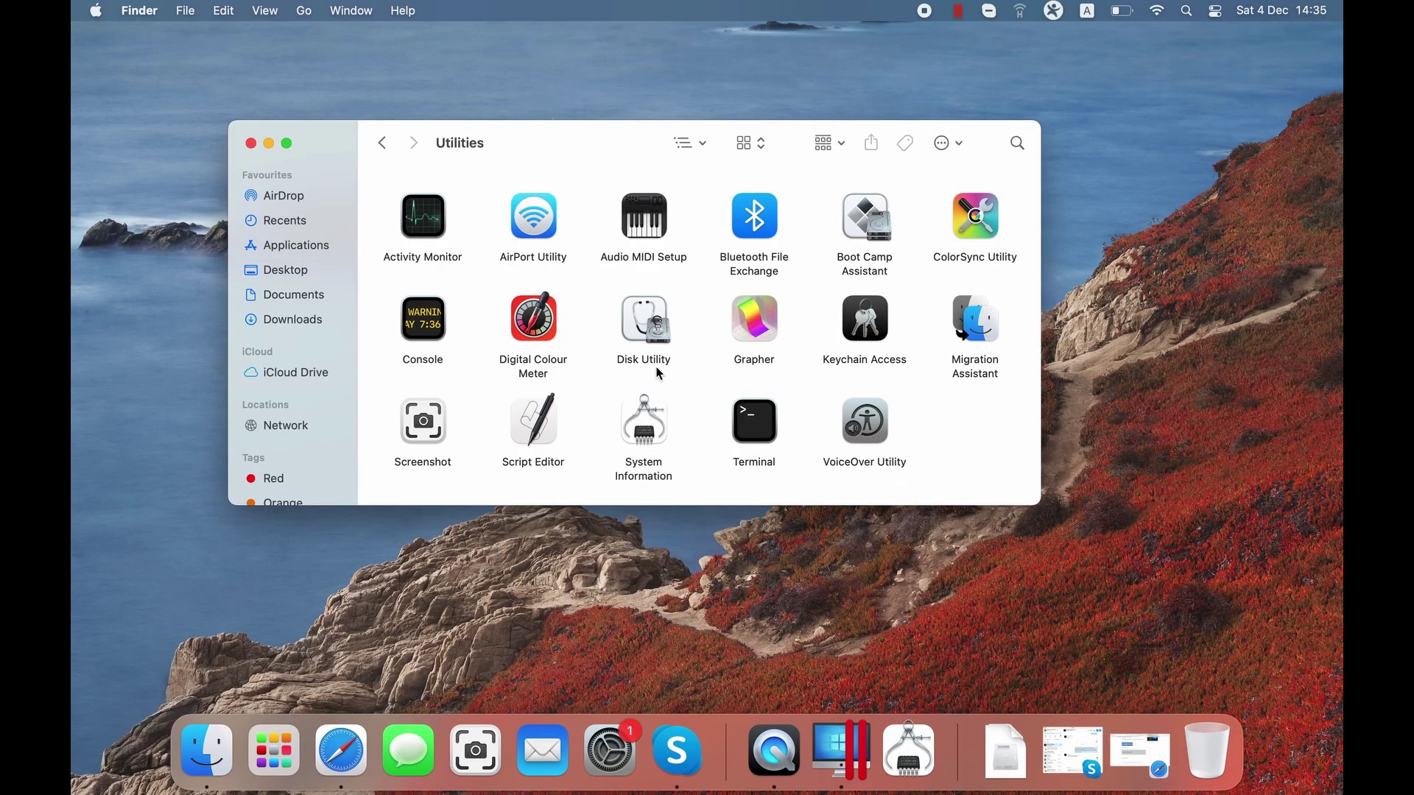
pyautogui.doubleClick(874, 222)
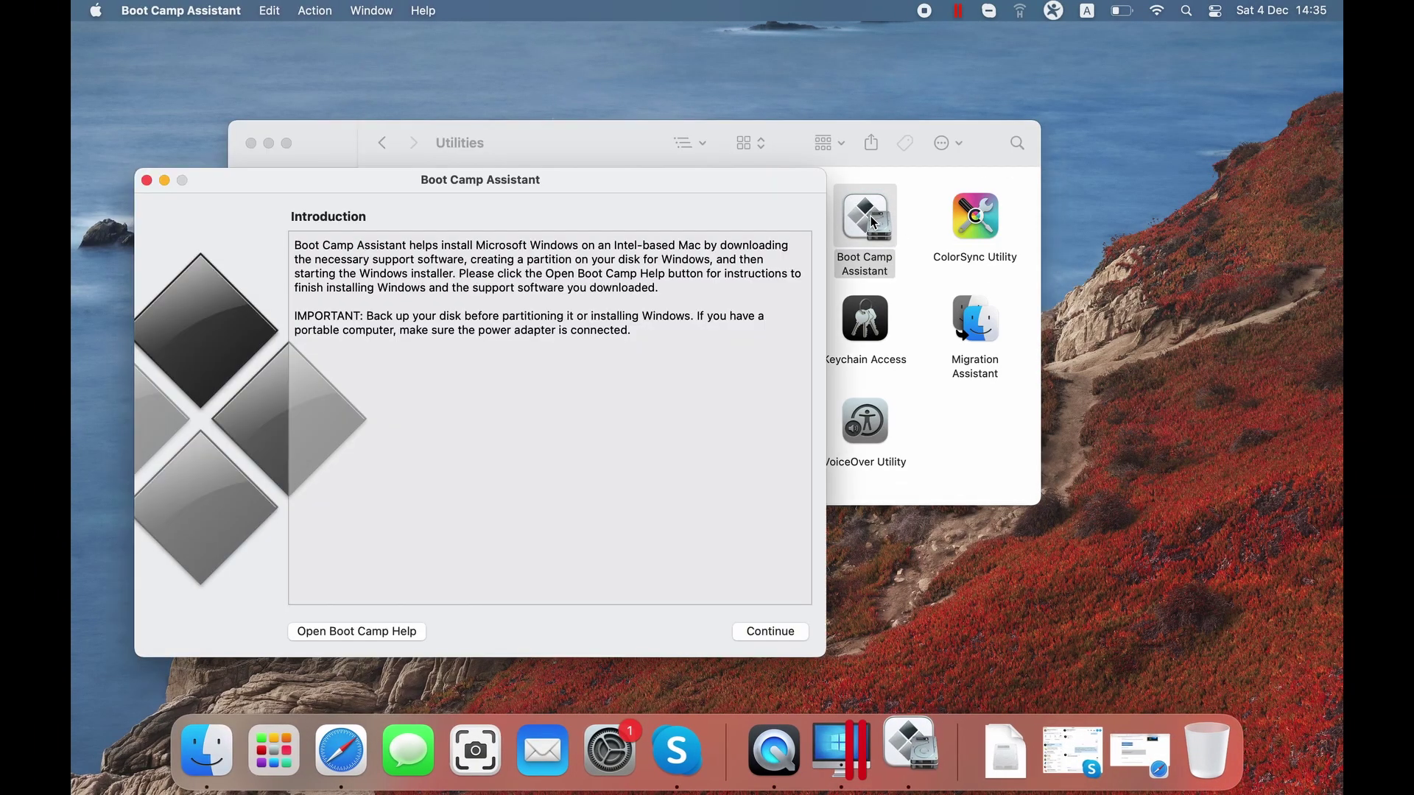
pyautogui.moveTo(626, 191); pyautogui.dragTo(744, 131)
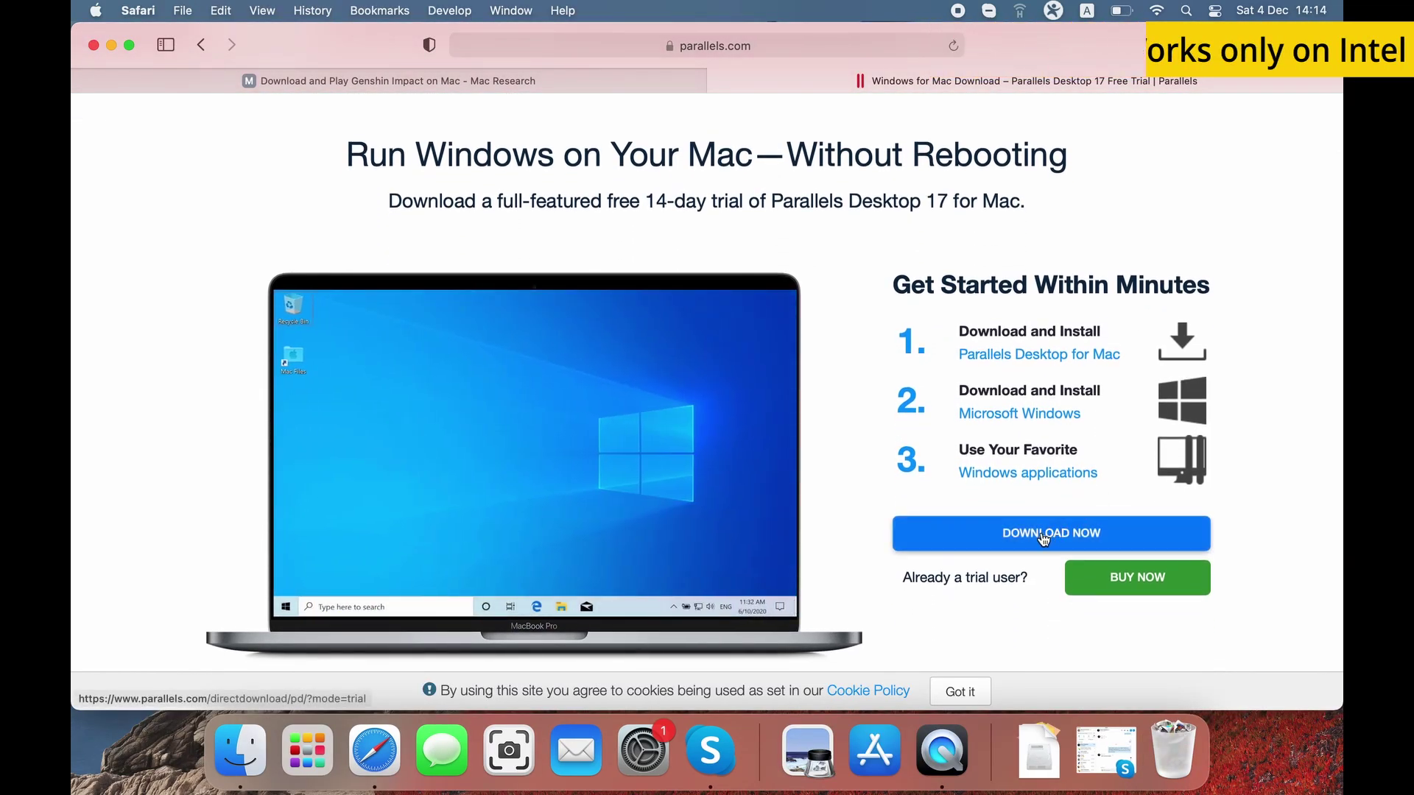
# Save the Parallels Desktop 17 trial installer to the Desktop and launch it.
pyautogui.click(1044, 535)
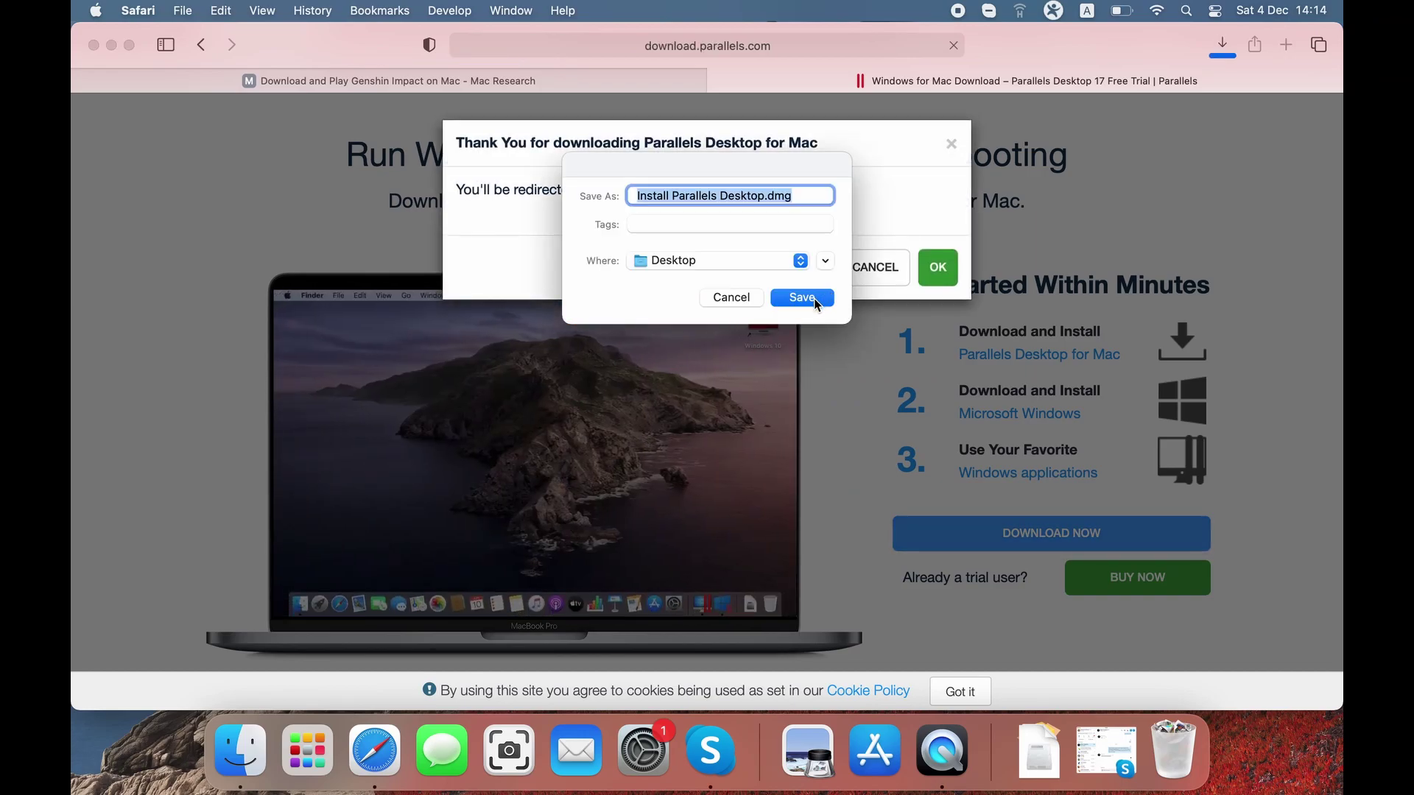
pyautogui.click(802, 297)
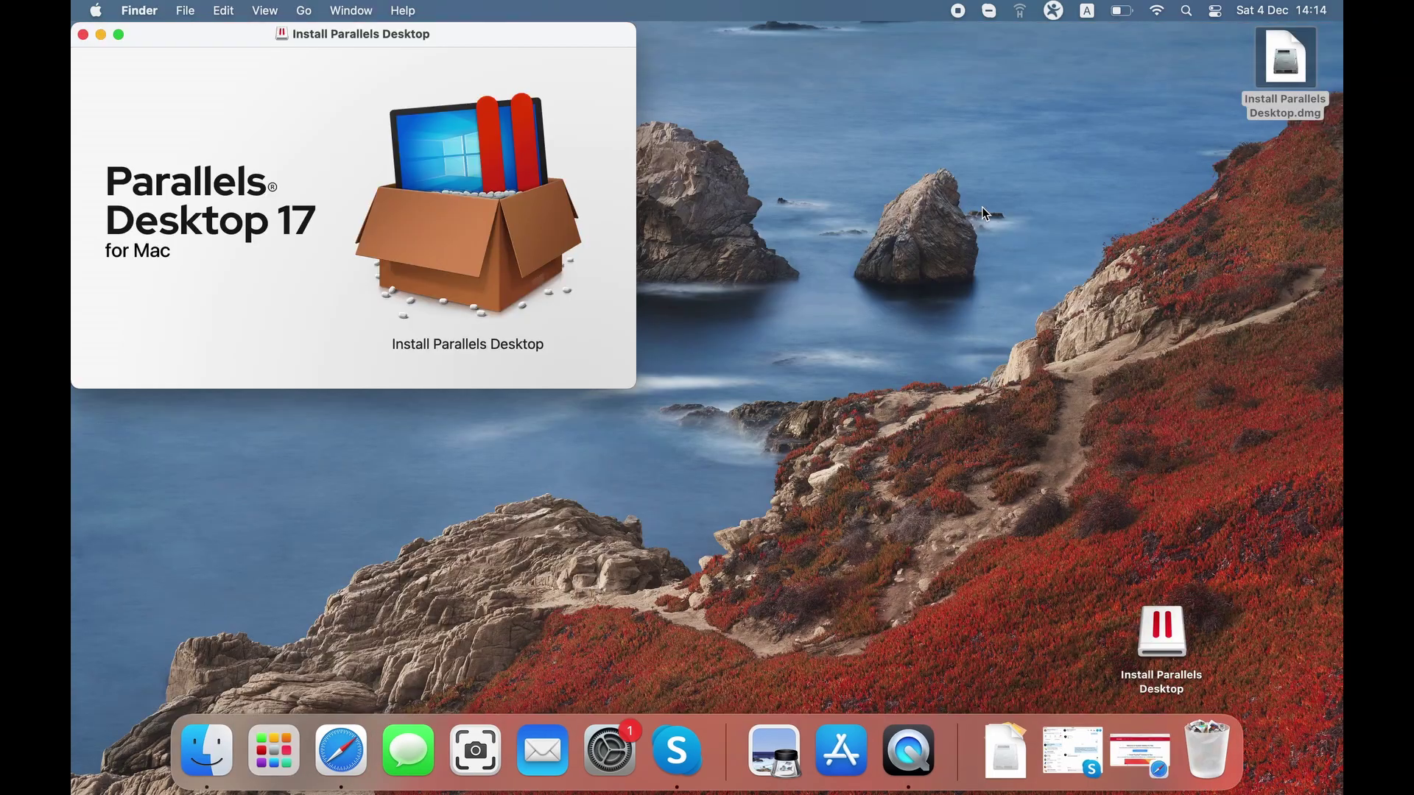
pyautogui.doubleClick(491, 207)
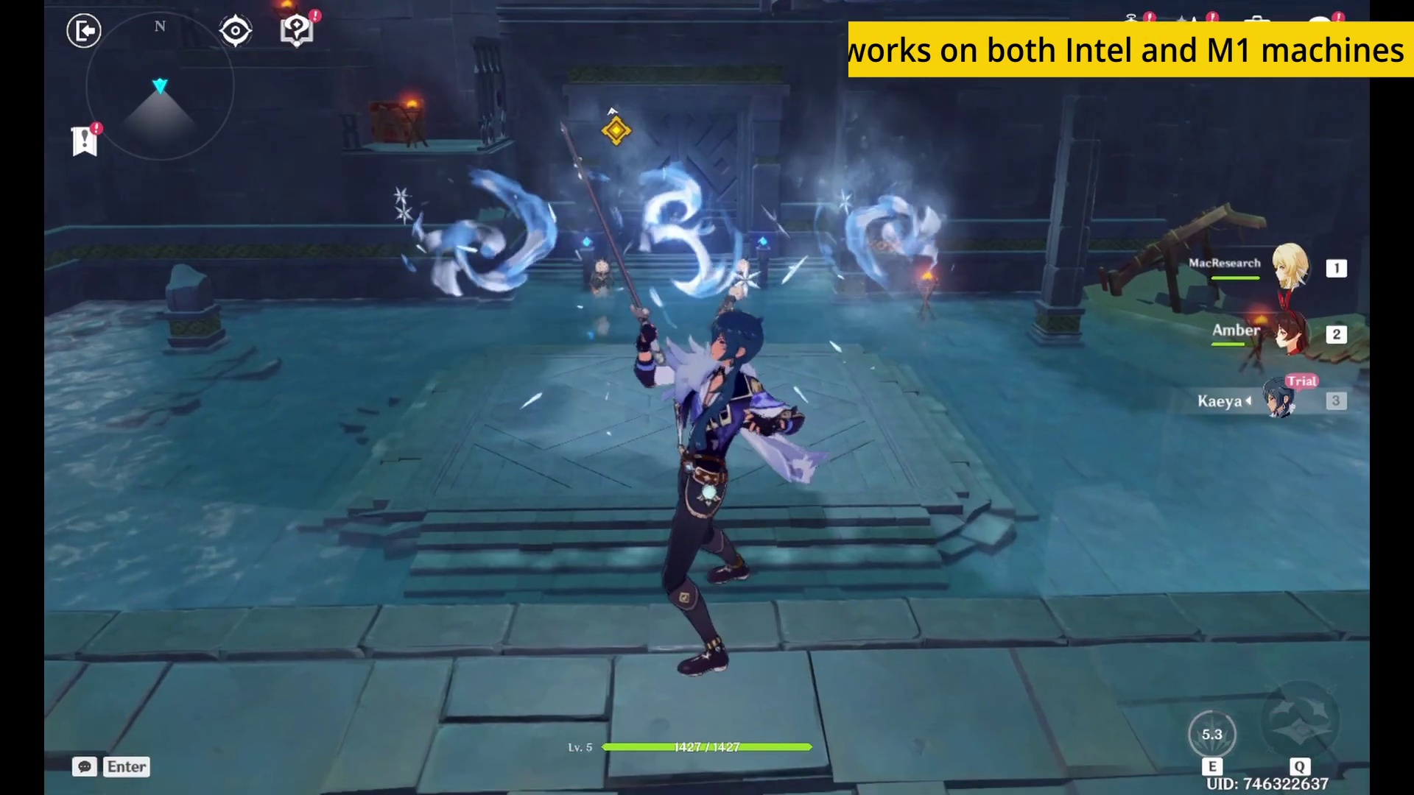
# Run the character forward off the ledge through the water toward the central steps.
pyautogui.press('w')
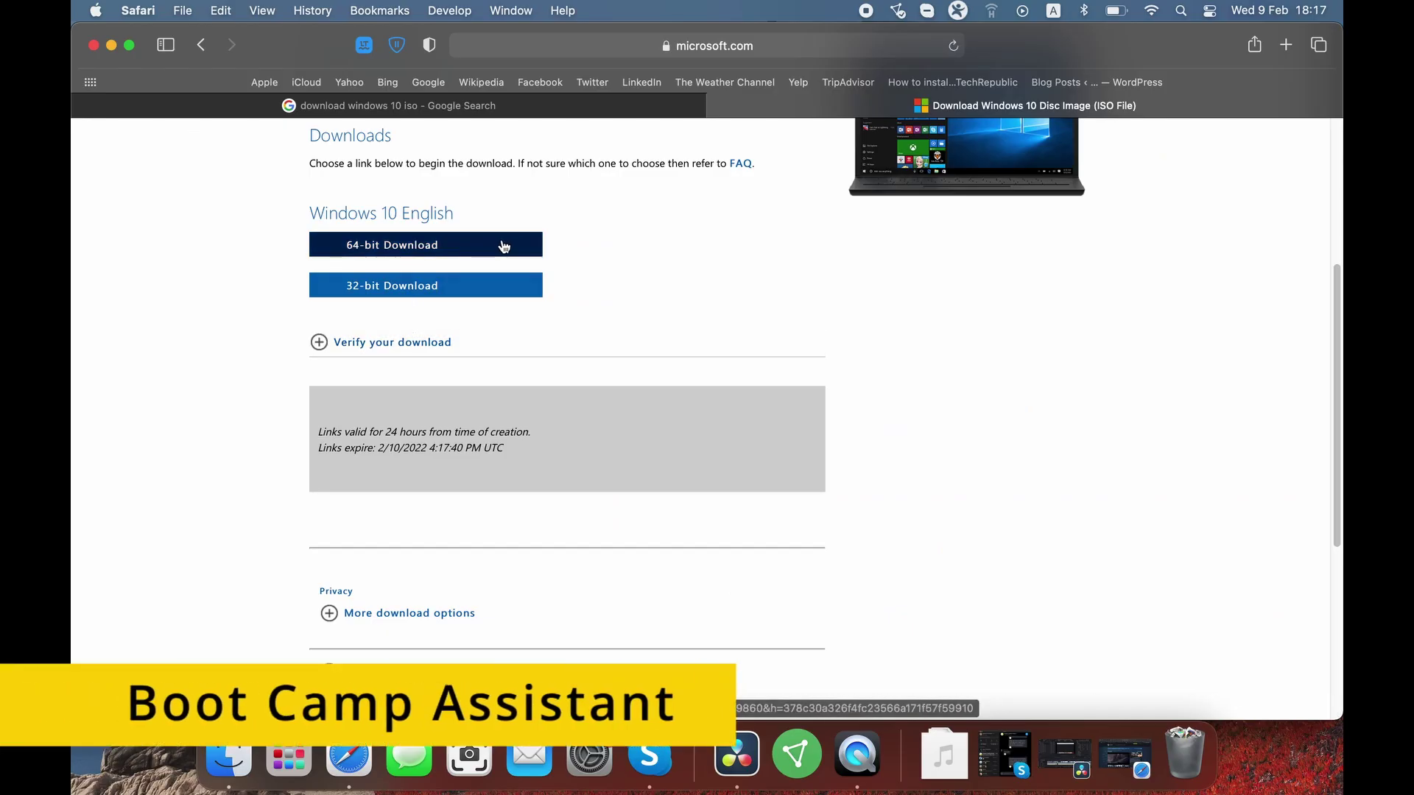
# Download the 64-bit Windows 10 English ISO from Microsoft's download page.
pyautogui.click(508, 252)
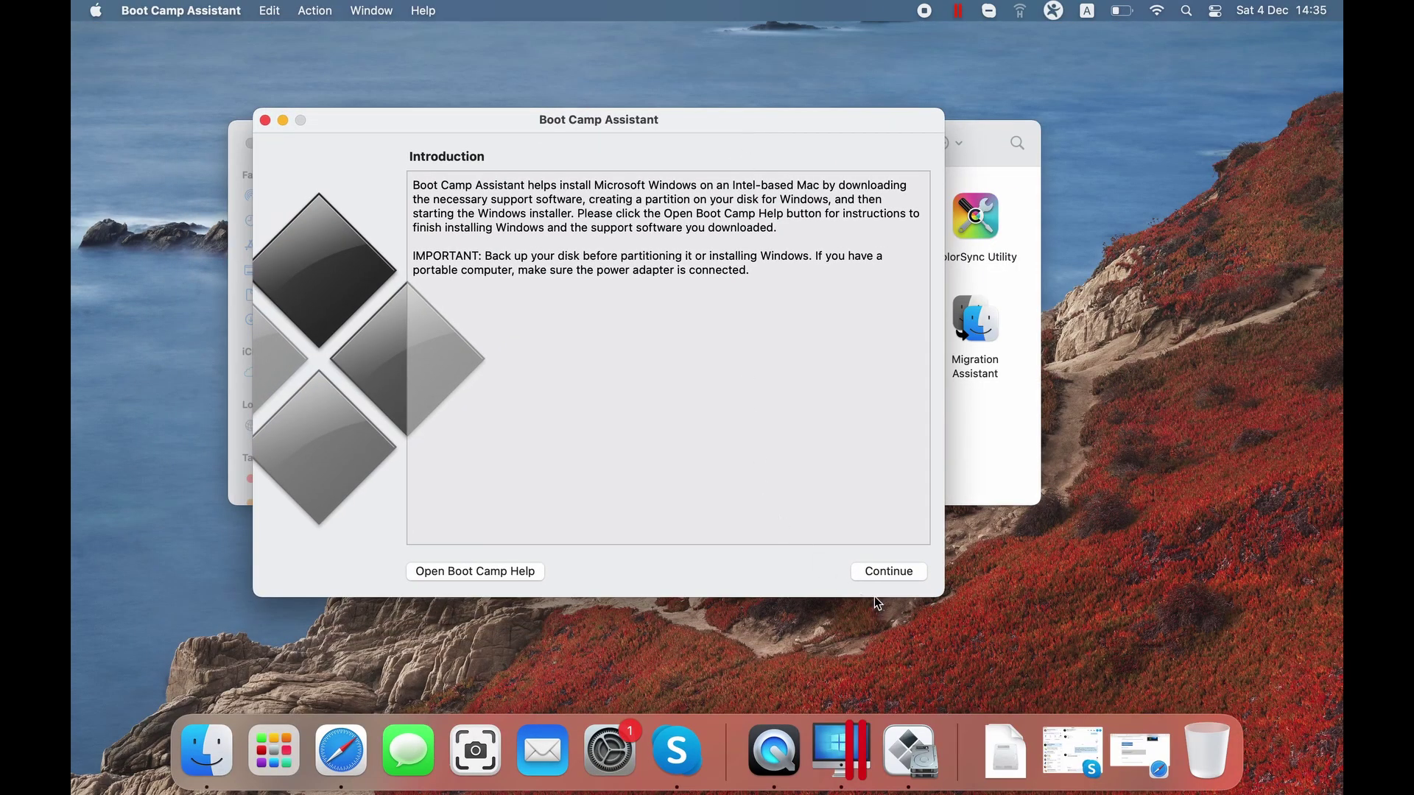
# Choose Win10_21H1_English_x64.iso and partition 137GB for Windows, 113GB for macOS.
pyautogui.click(892, 578)
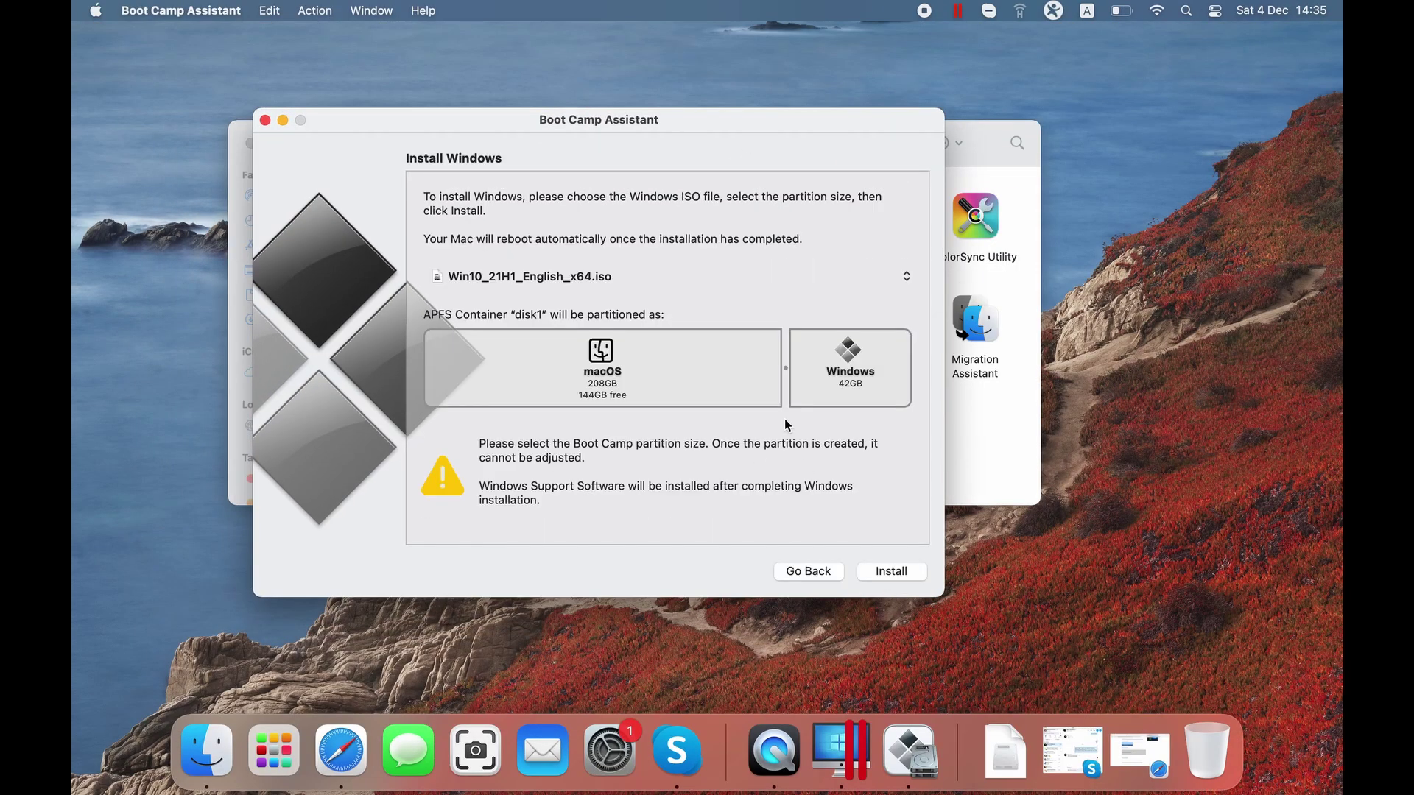
pyautogui.click(566, 283)
pyautogui.click(515, 253)
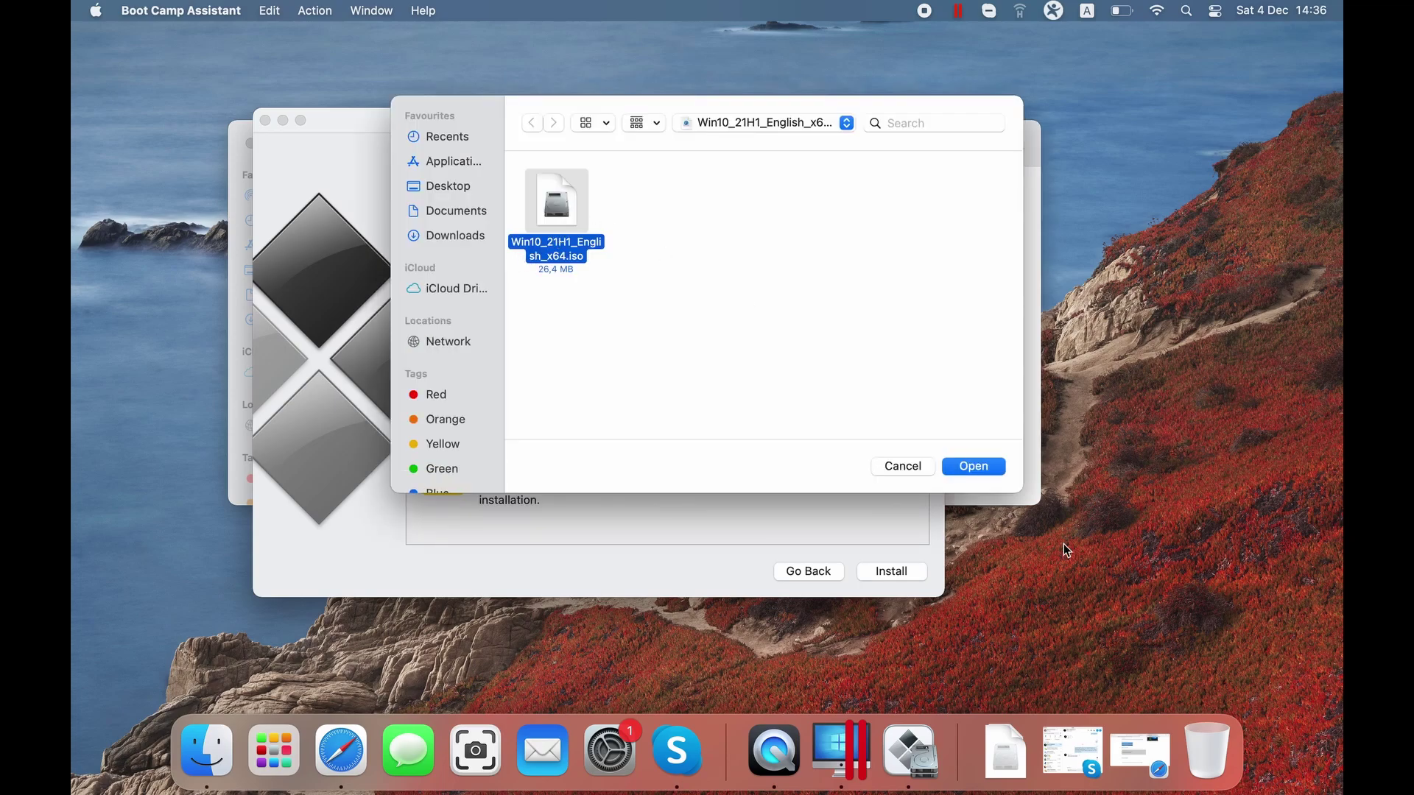
pyautogui.click(973, 465)
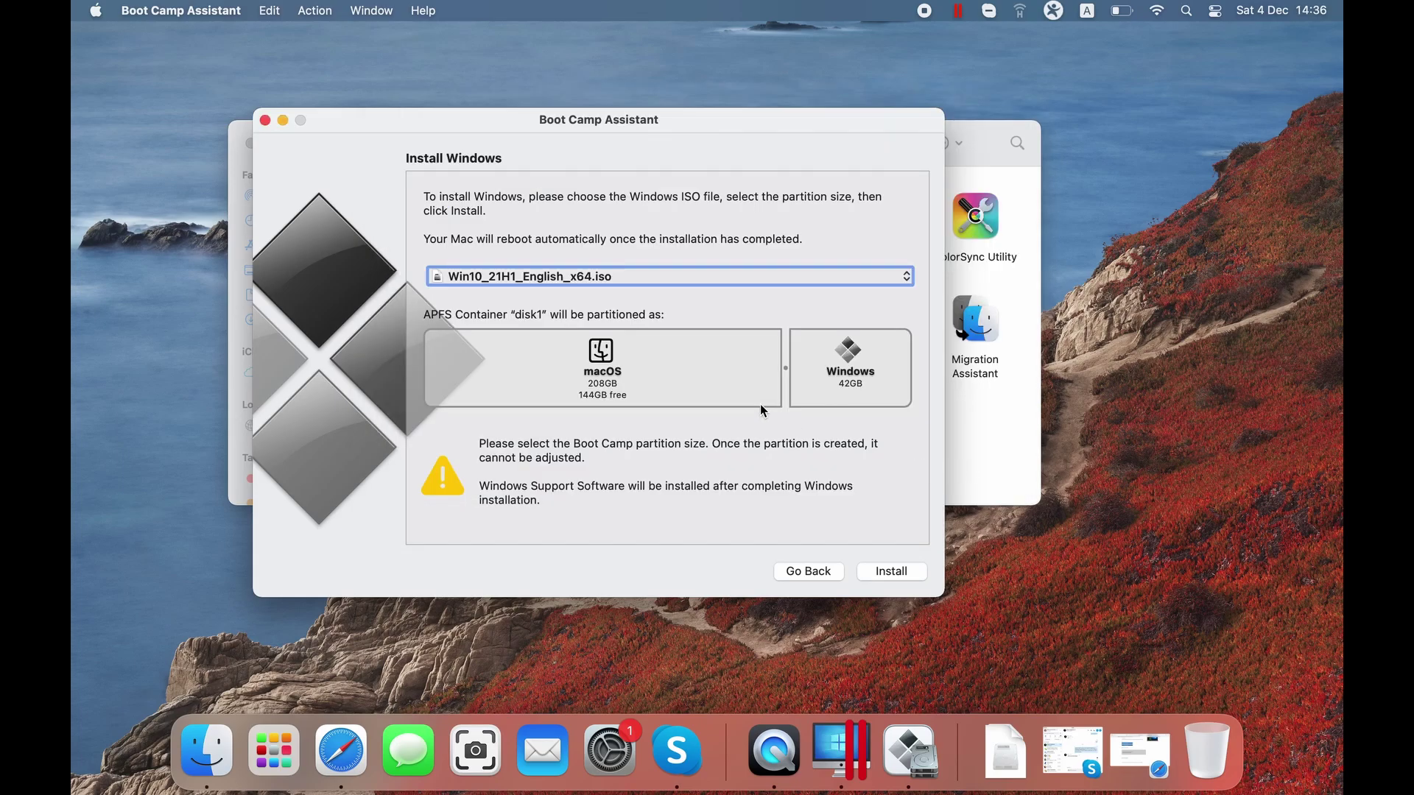
pyautogui.moveTo(785, 368); pyautogui.dragTo(648, 355)
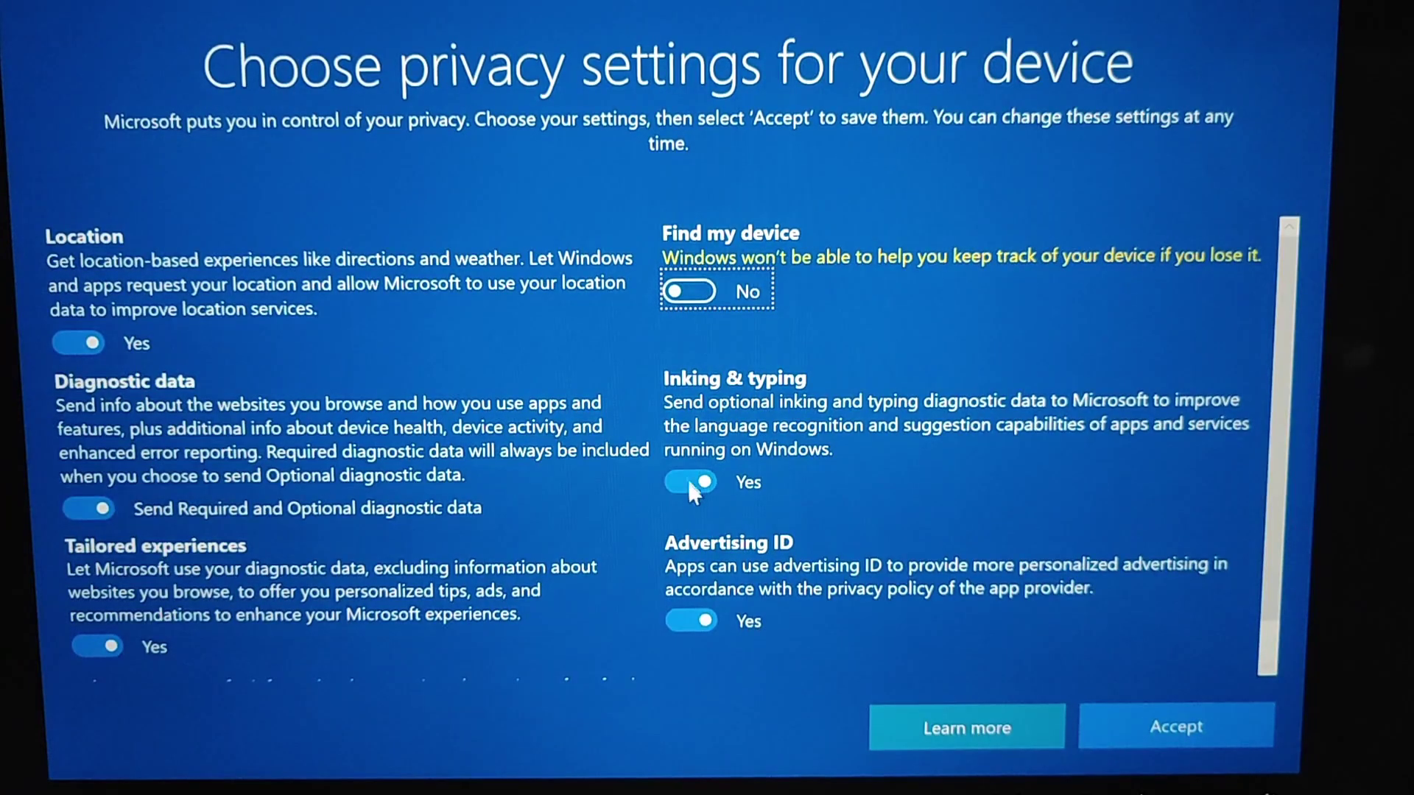
# Switch both Inking & typing and Advertising ID to No on the device privacy screen.
pyautogui.click(689, 485)
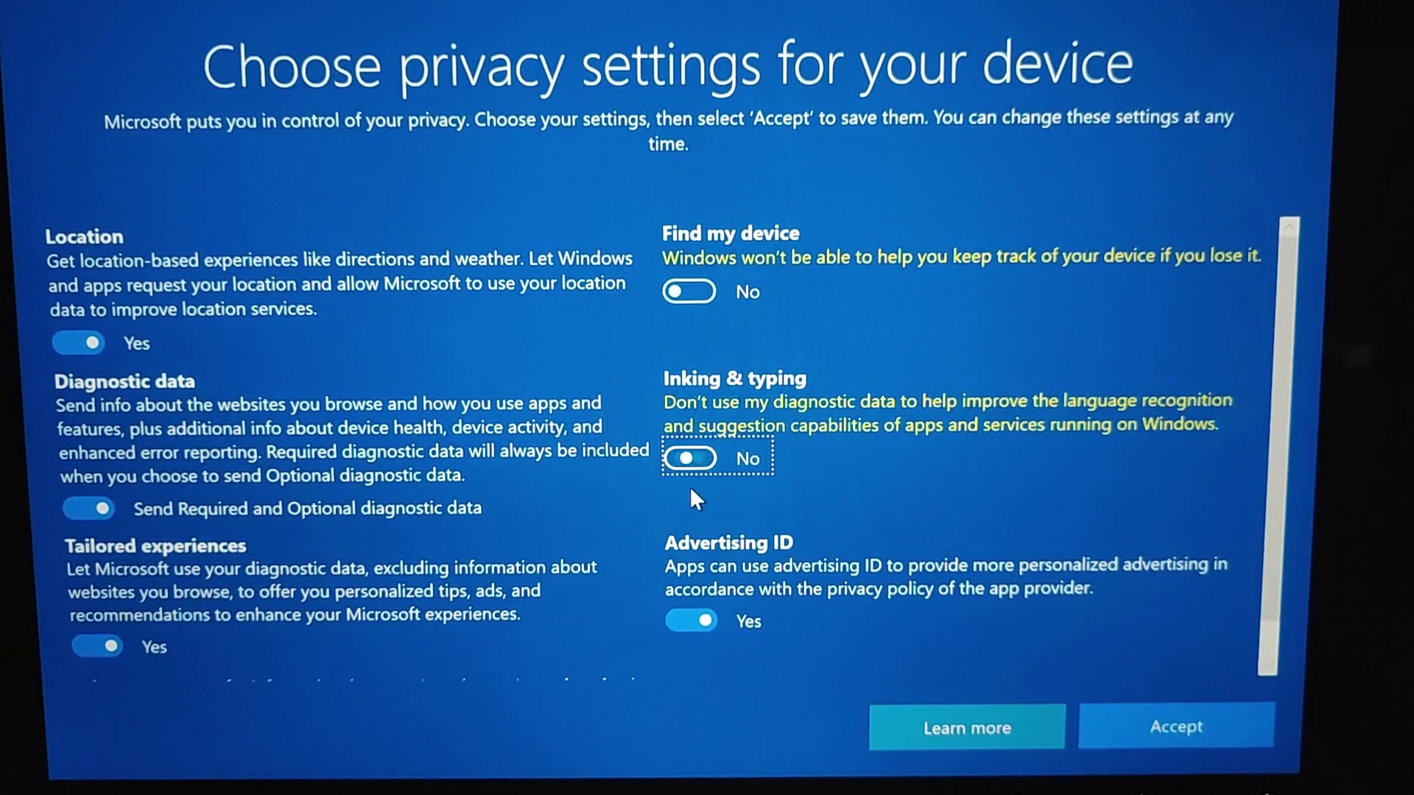
pyautogui.click(694, 623)
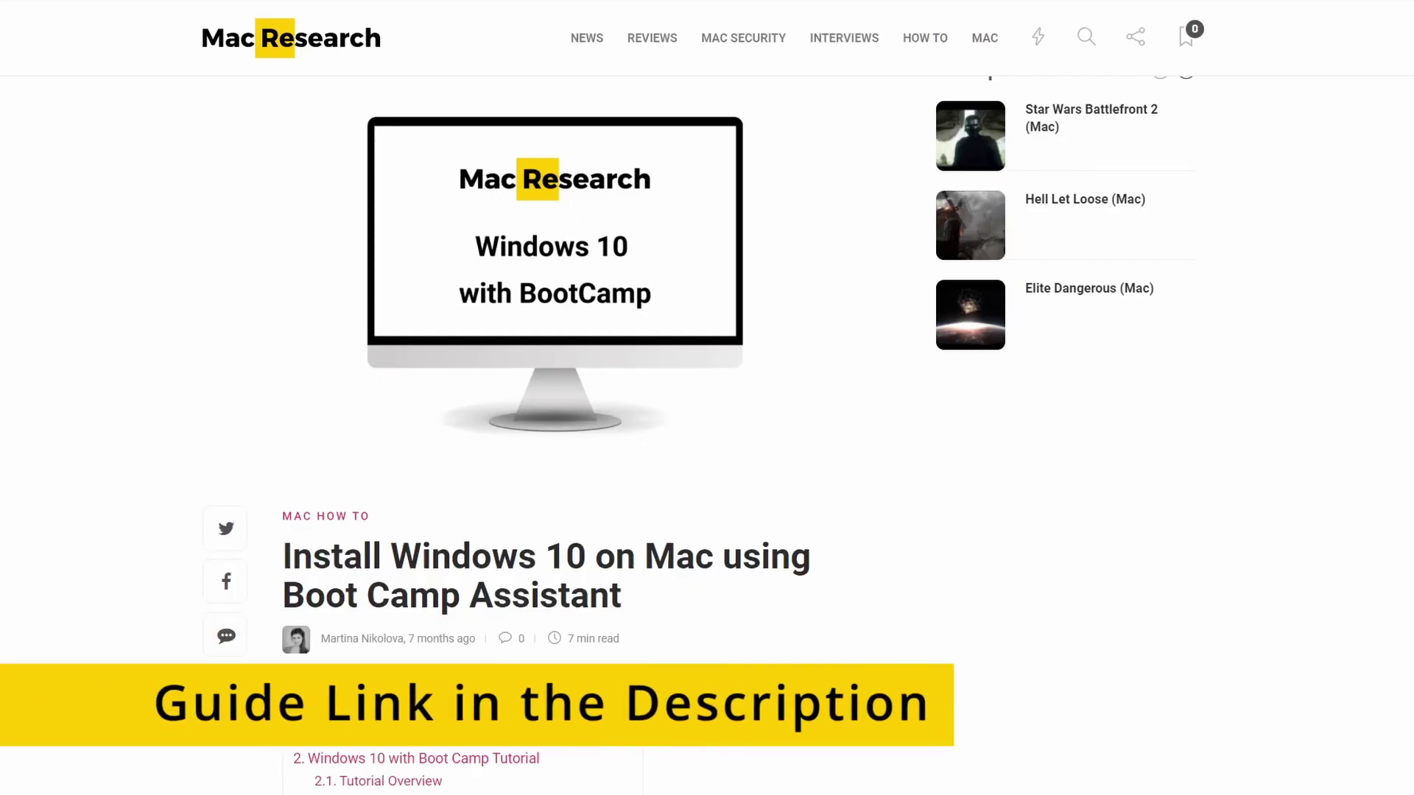
# From the Google results, open the Genshin Impact download page and save the Windows GenshinImpact_install file.
pyautogui.scroll(-7, 551, 433)
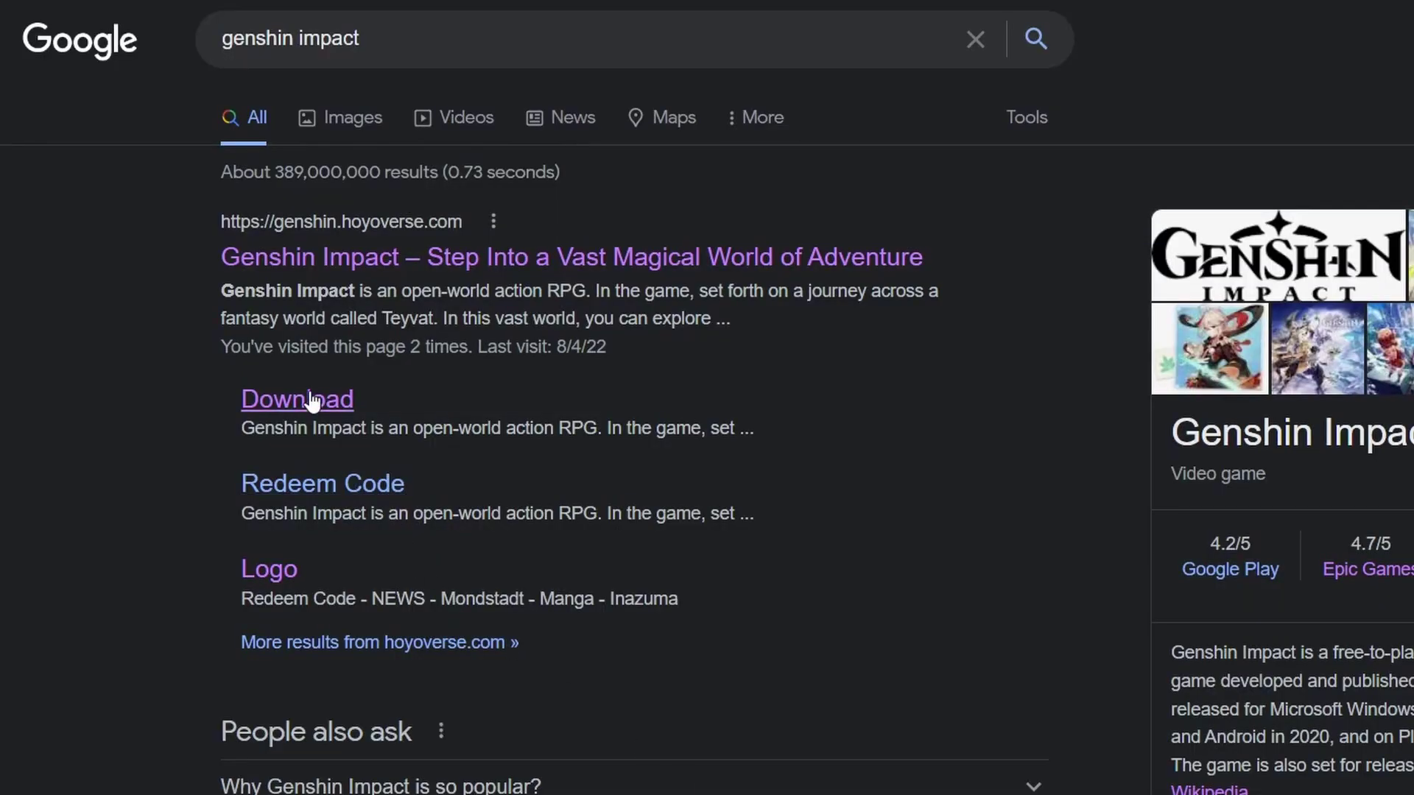
pyautogui.click(312, 400)
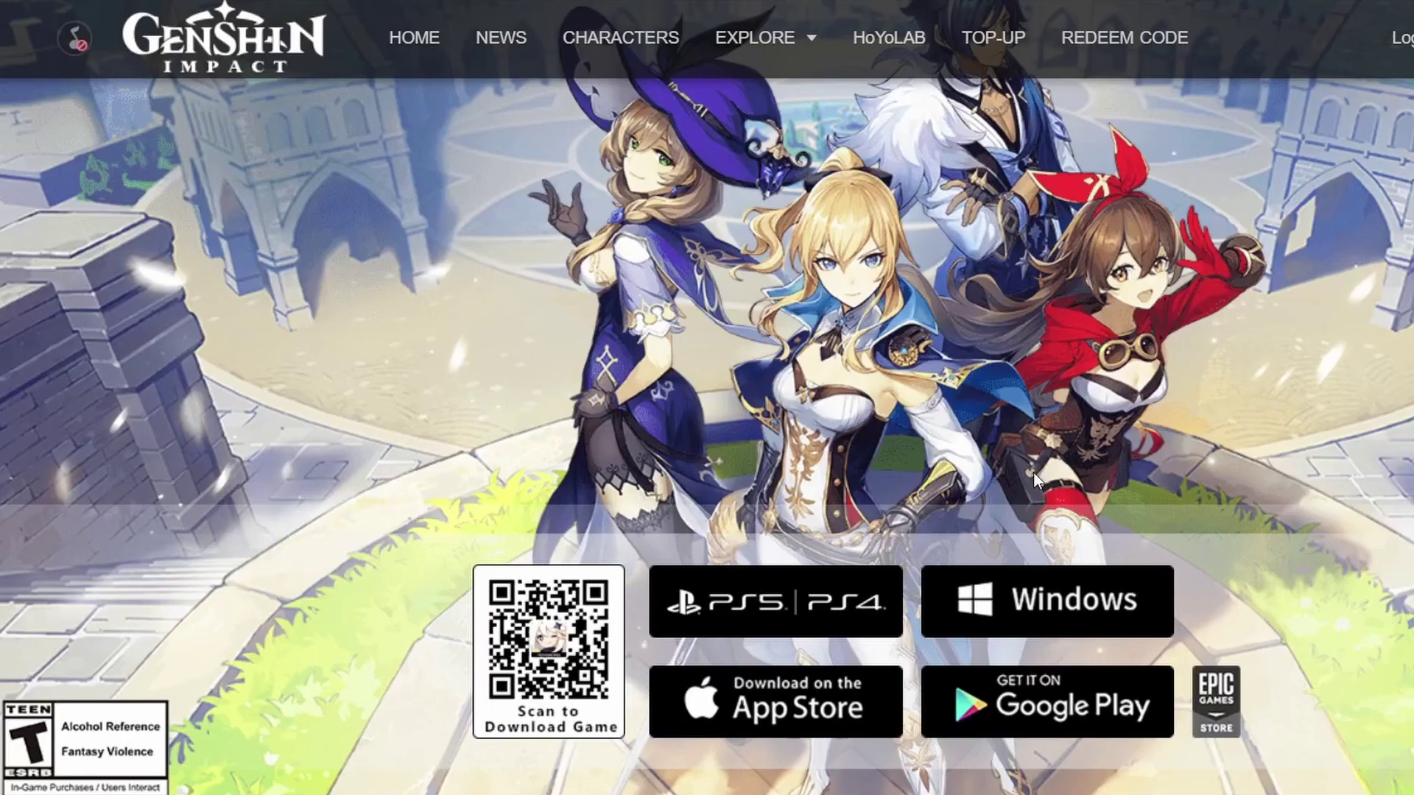
pyautogui.click(963, 621)
pyautogui.click(792, 507)
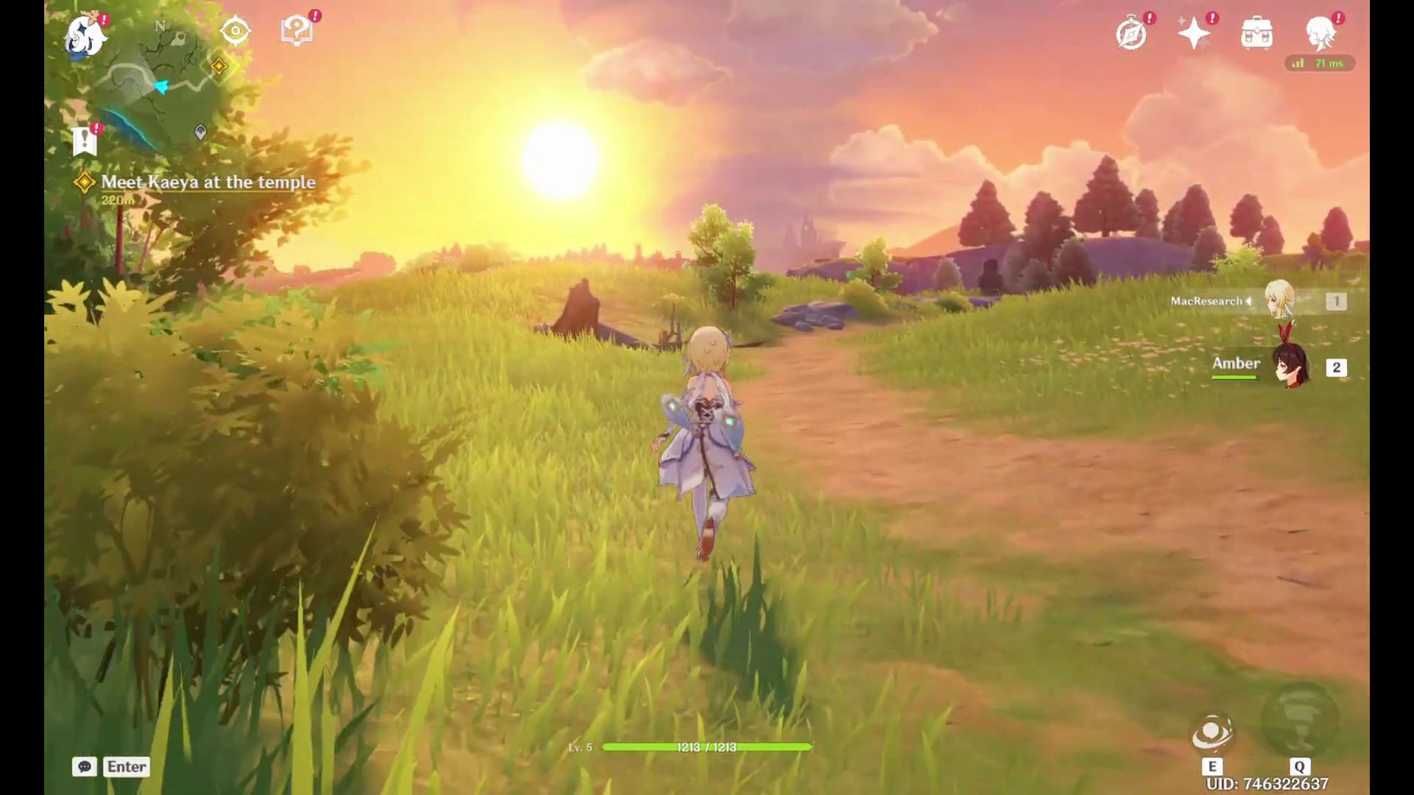
# Run along the meadow path and hit the shield hilichurl with repeated sword combos.
pyautogui.press('w')
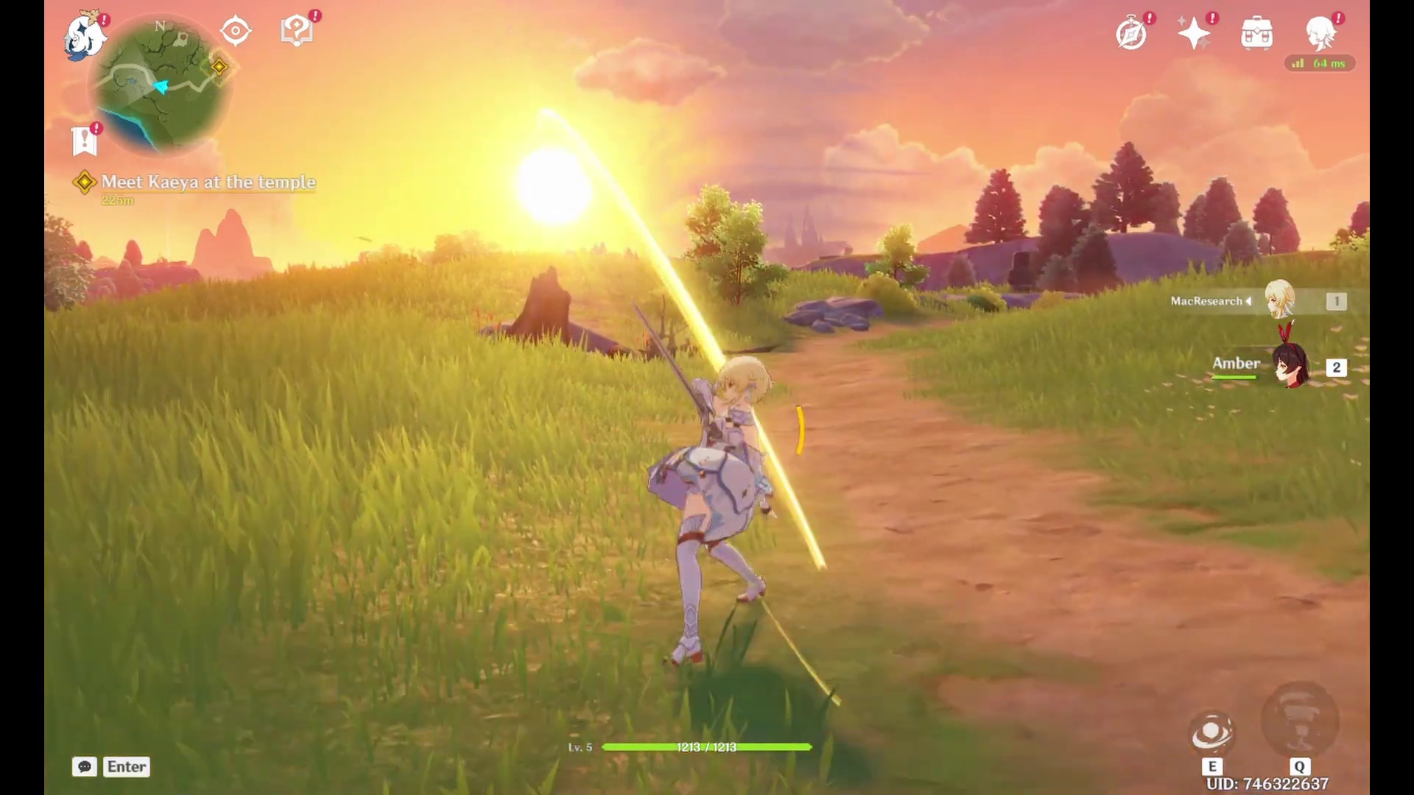
pyautogui.click(707, 398)
pyautogui.click(707, 398)
pyautogui.click(707, 398)
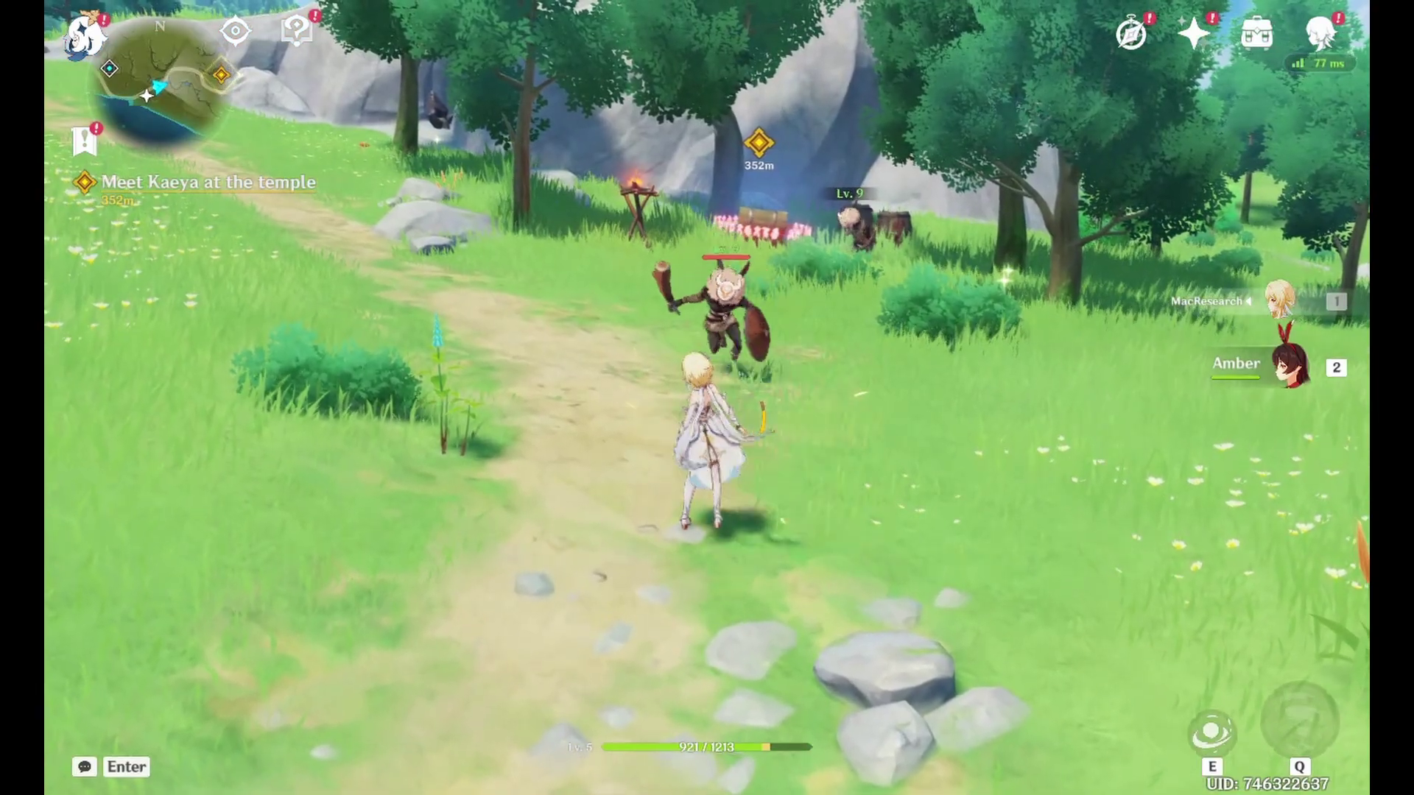
pyautogui.click(707, 397)
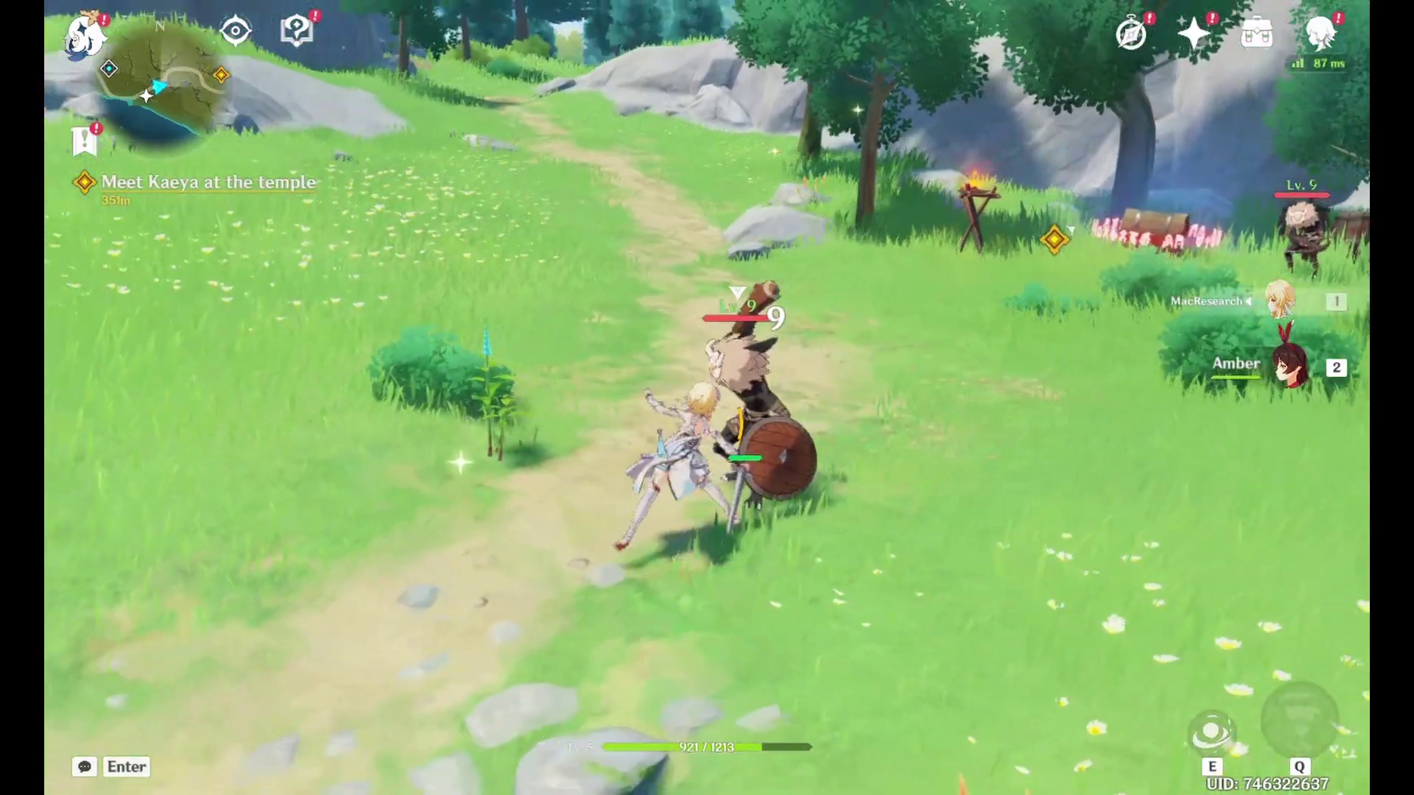
pyautogui.click(707, 398)
pyautogui.click(707, 398)
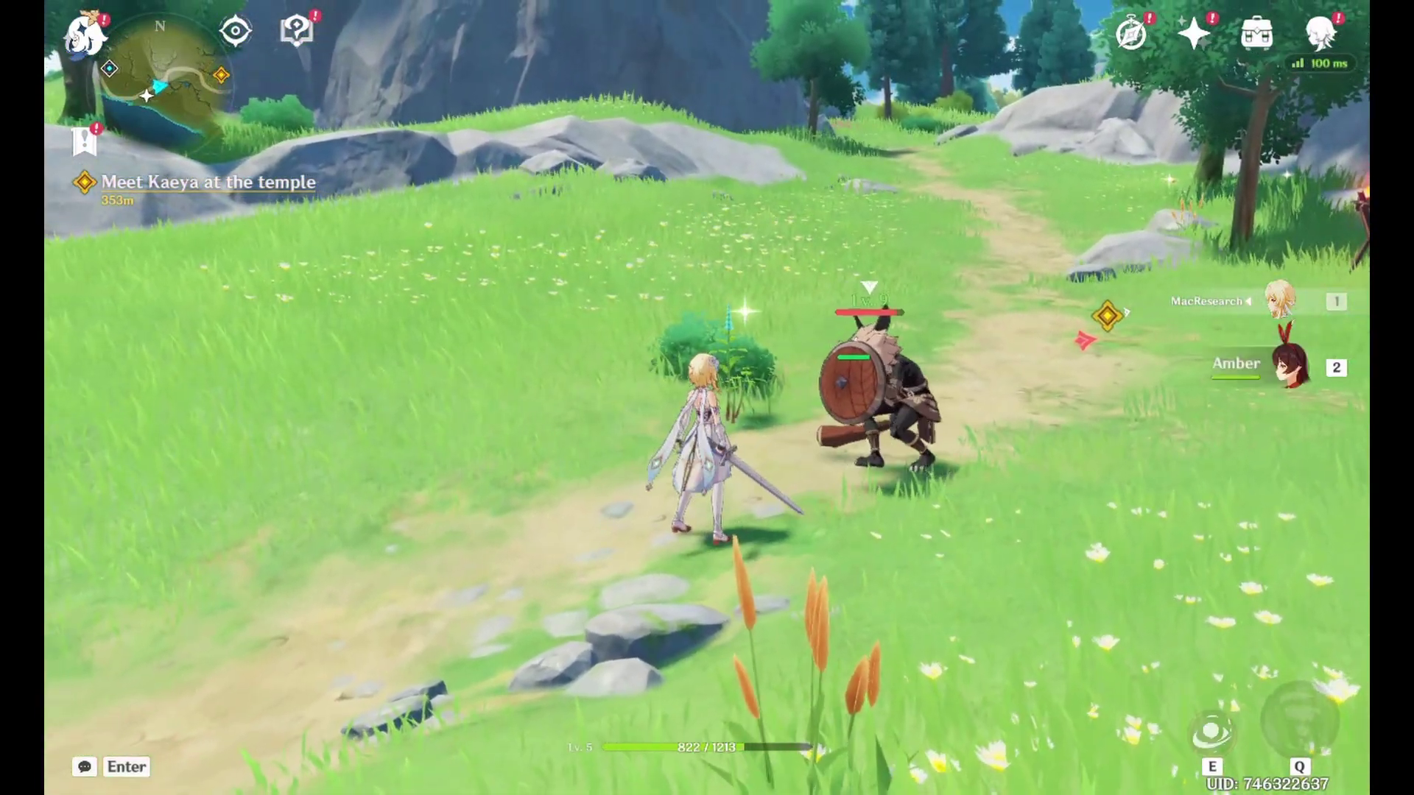
pyautogui.click(707, 397)
pyautogui.click(707, 398)
# Dash around the hilichurl toward the bush, then search Windows for 'graph'.
pyautogui.press('d')
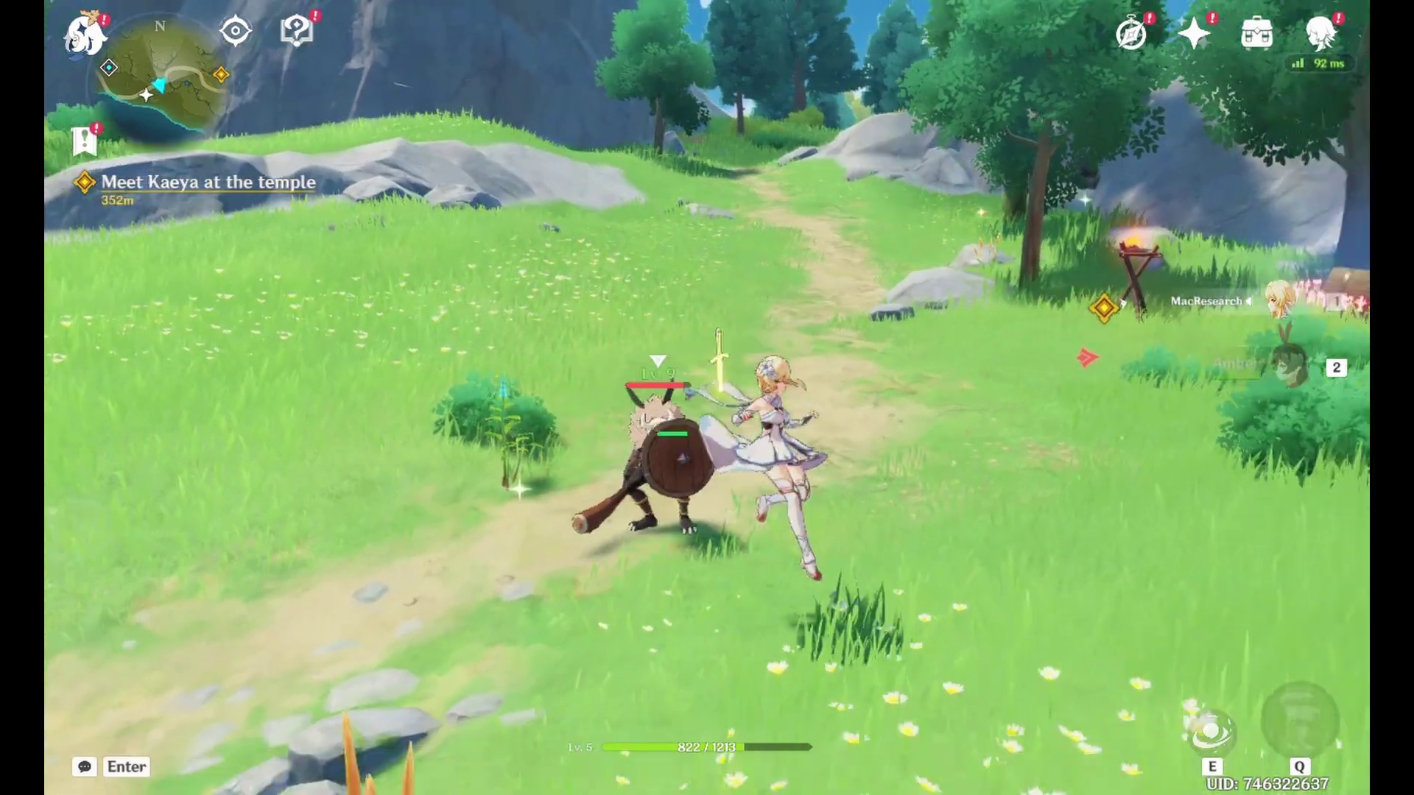
pyautogui.press('s')
pyautogui.press('a')
pyautogui.press('shift')
pyautogui.press('w')
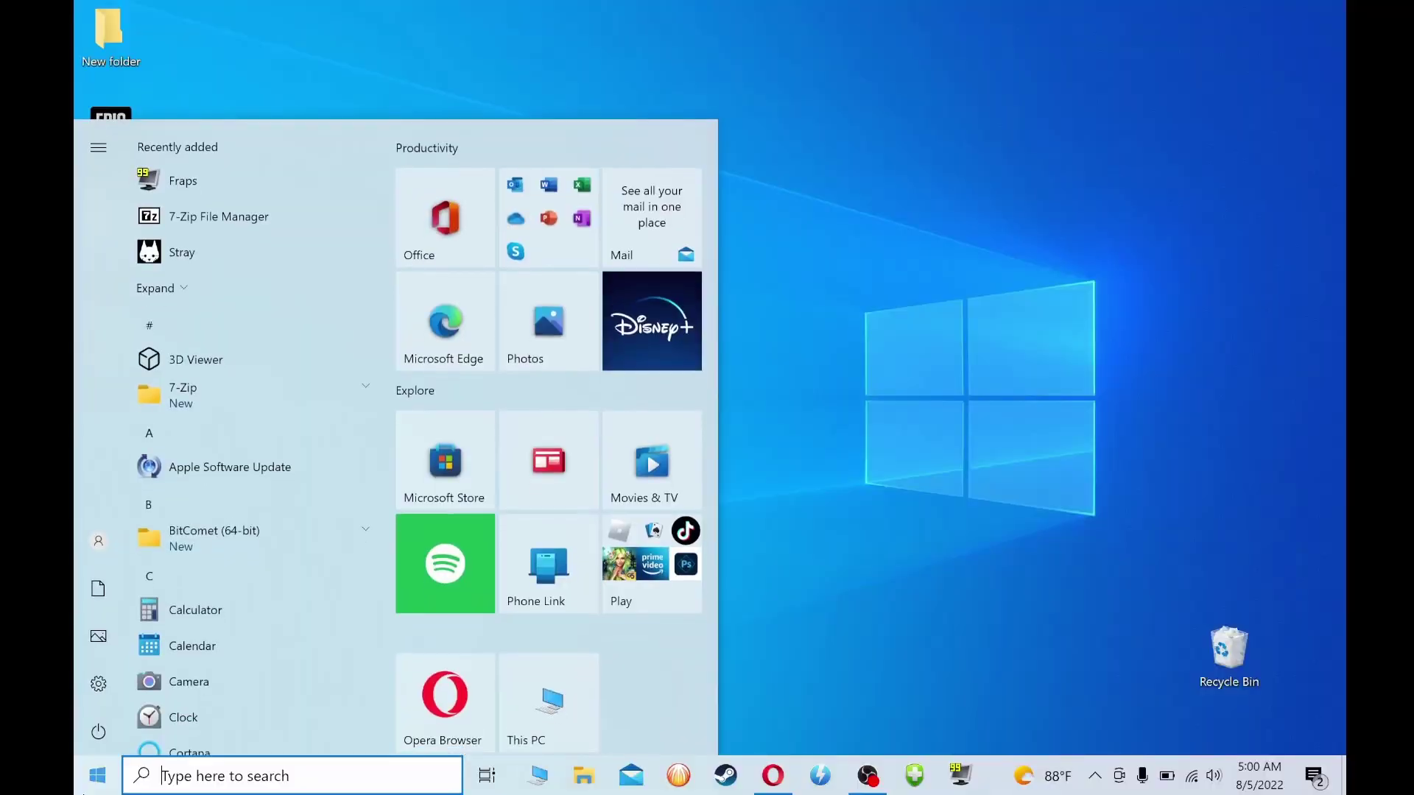
pyautogui.write('graphics')
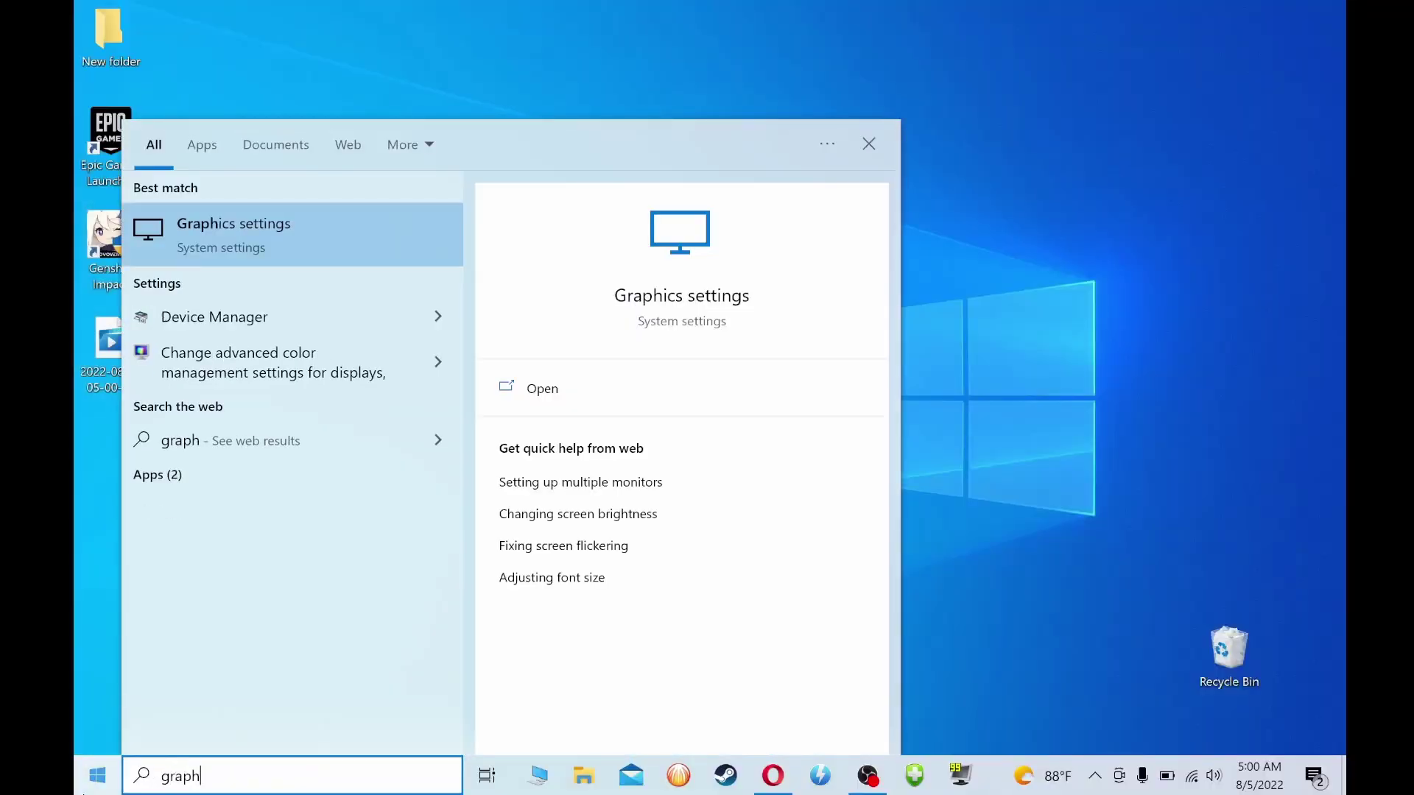
# From Graphics settings, browse to C:\Program Files\Genshin Impact and select the GenshinImpact executable.
pyautogui.click(267, 241)
pyautogui.click(142, 315)
pyautogui.doubleClick(353, 318)
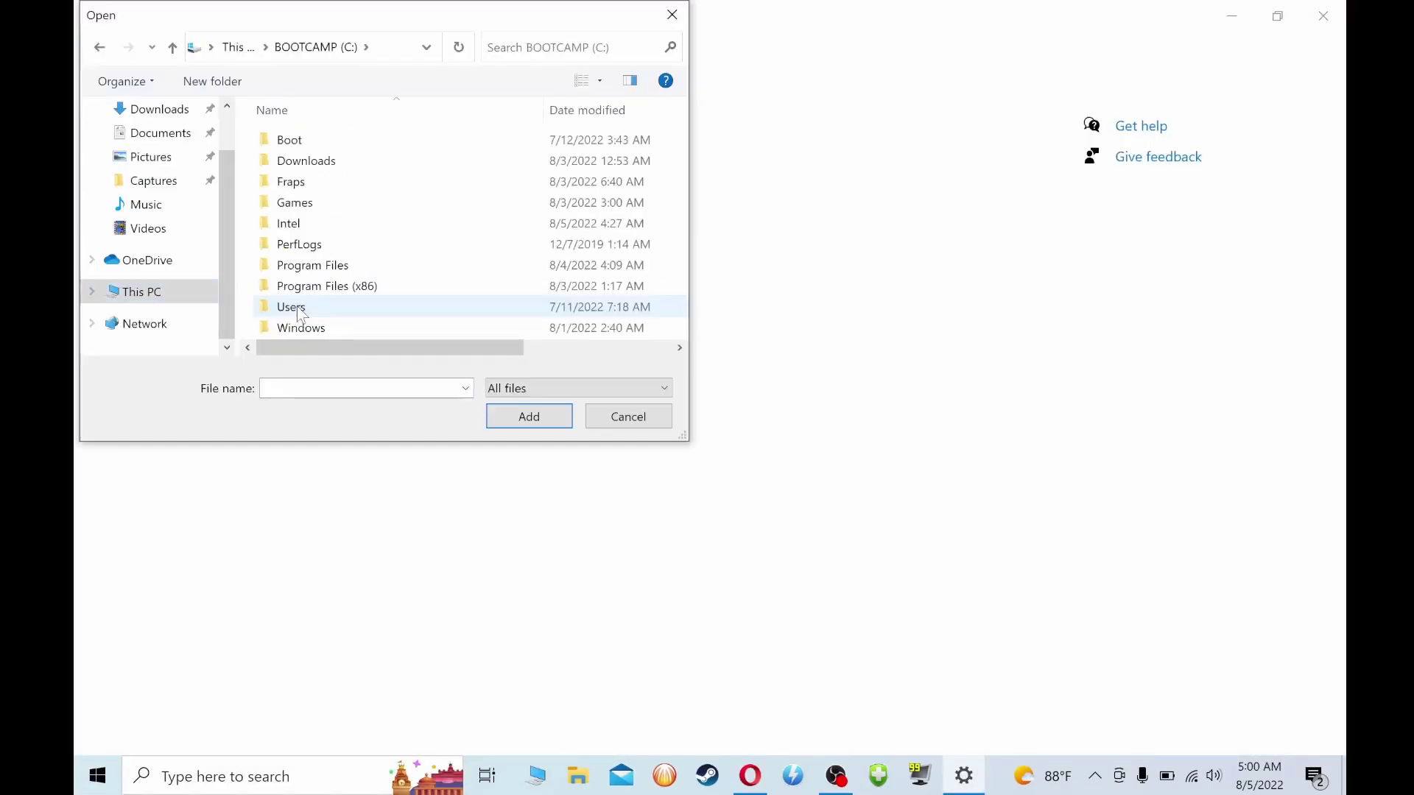
pyautogui.click(322, 272)
pyautogui.doubleClick(321, 266)
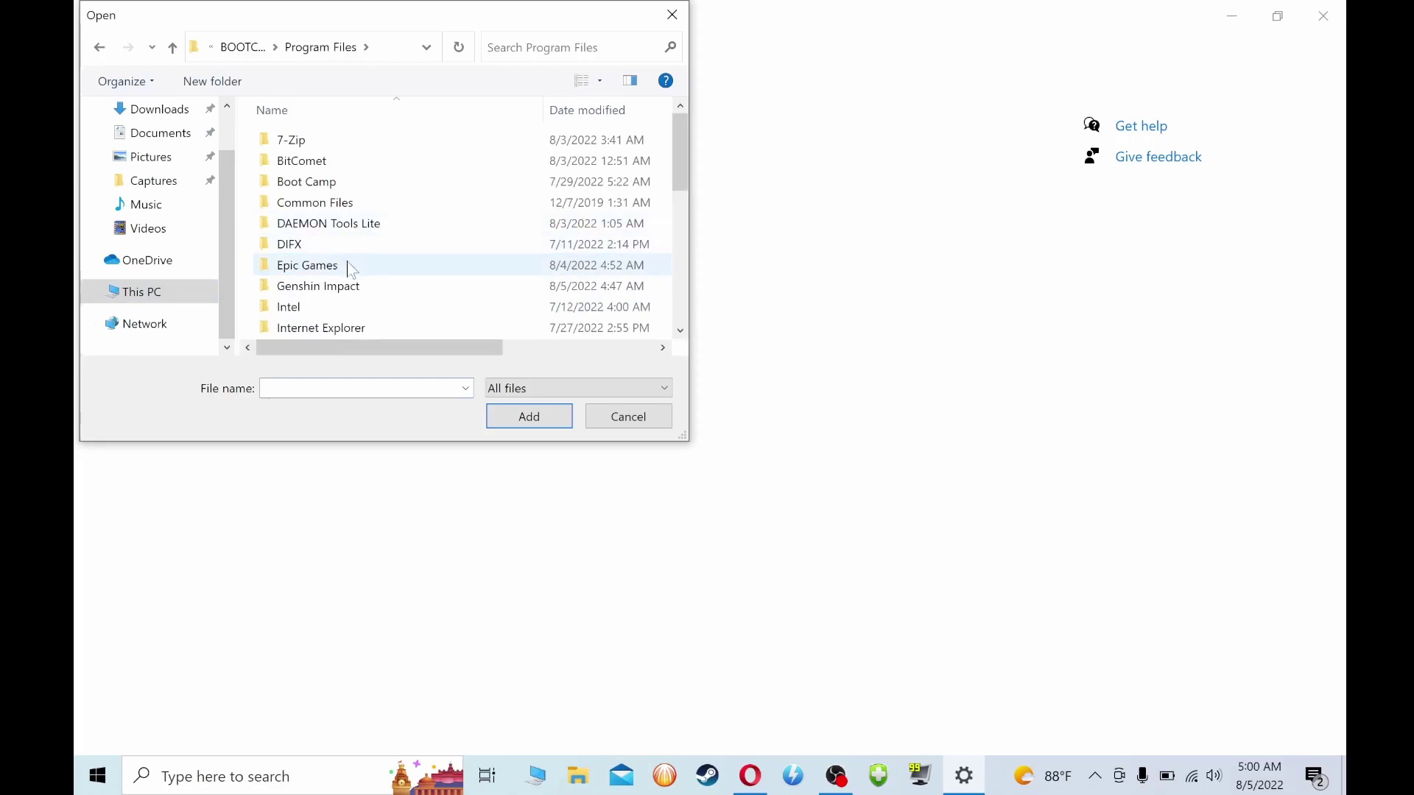
pyautogui.doubleClick(352, 286)
pyautogui.doubleClick(423, 184)
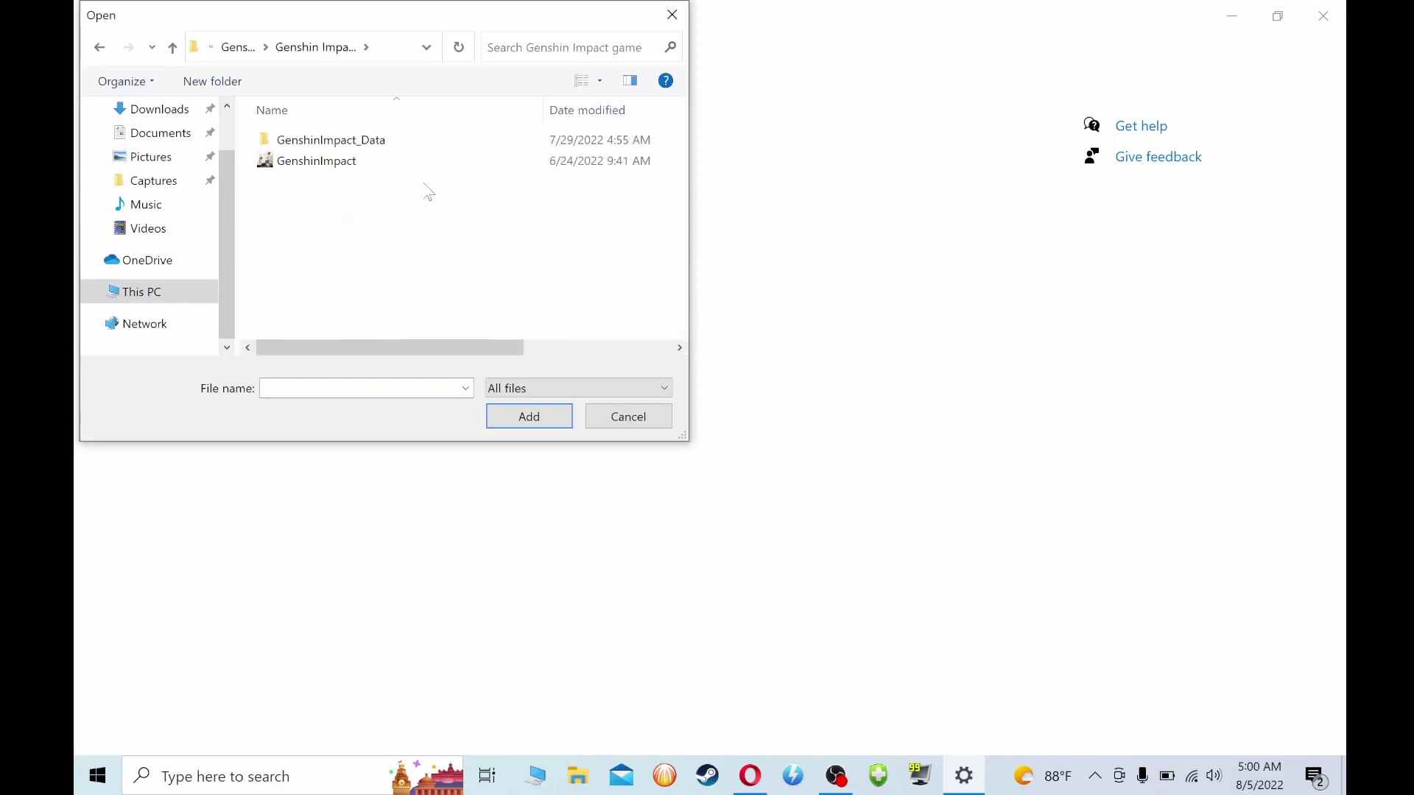
pyautogui.click(366, 169)
# Add GenshinImpact to the app list and save a graphics preference for it.
pyautogui.click(524, 417)
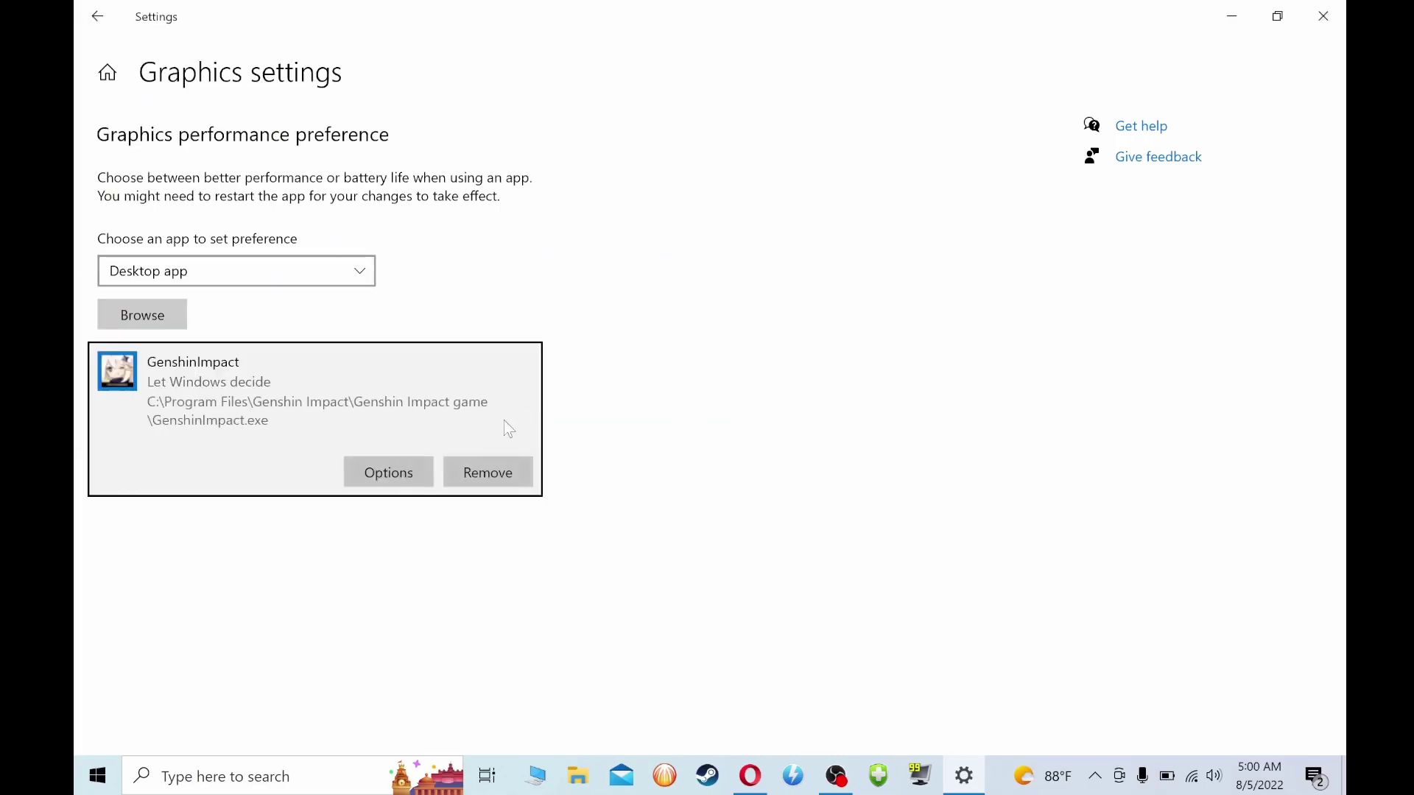
pyautogui.click(382, 472)
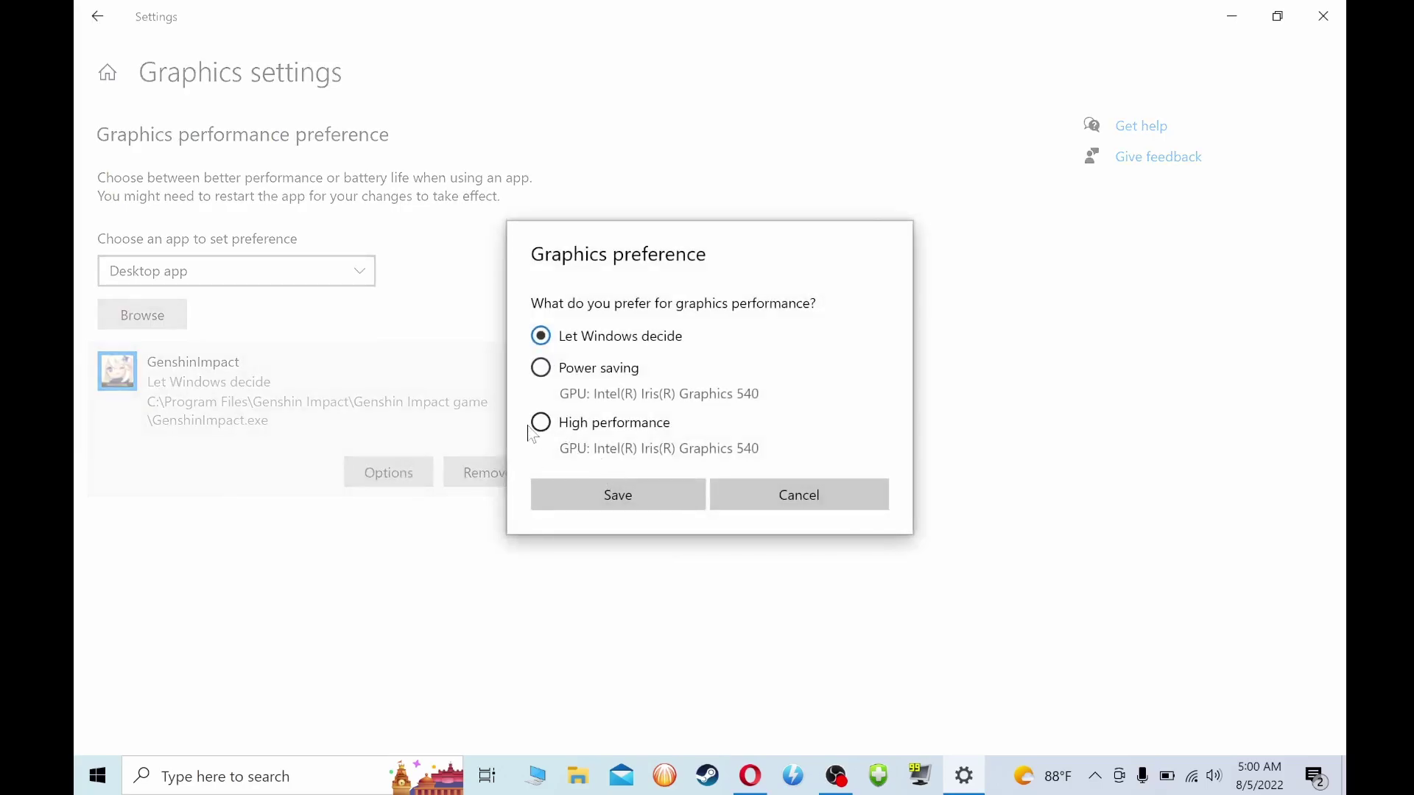
pyautogui.click(606, 499)
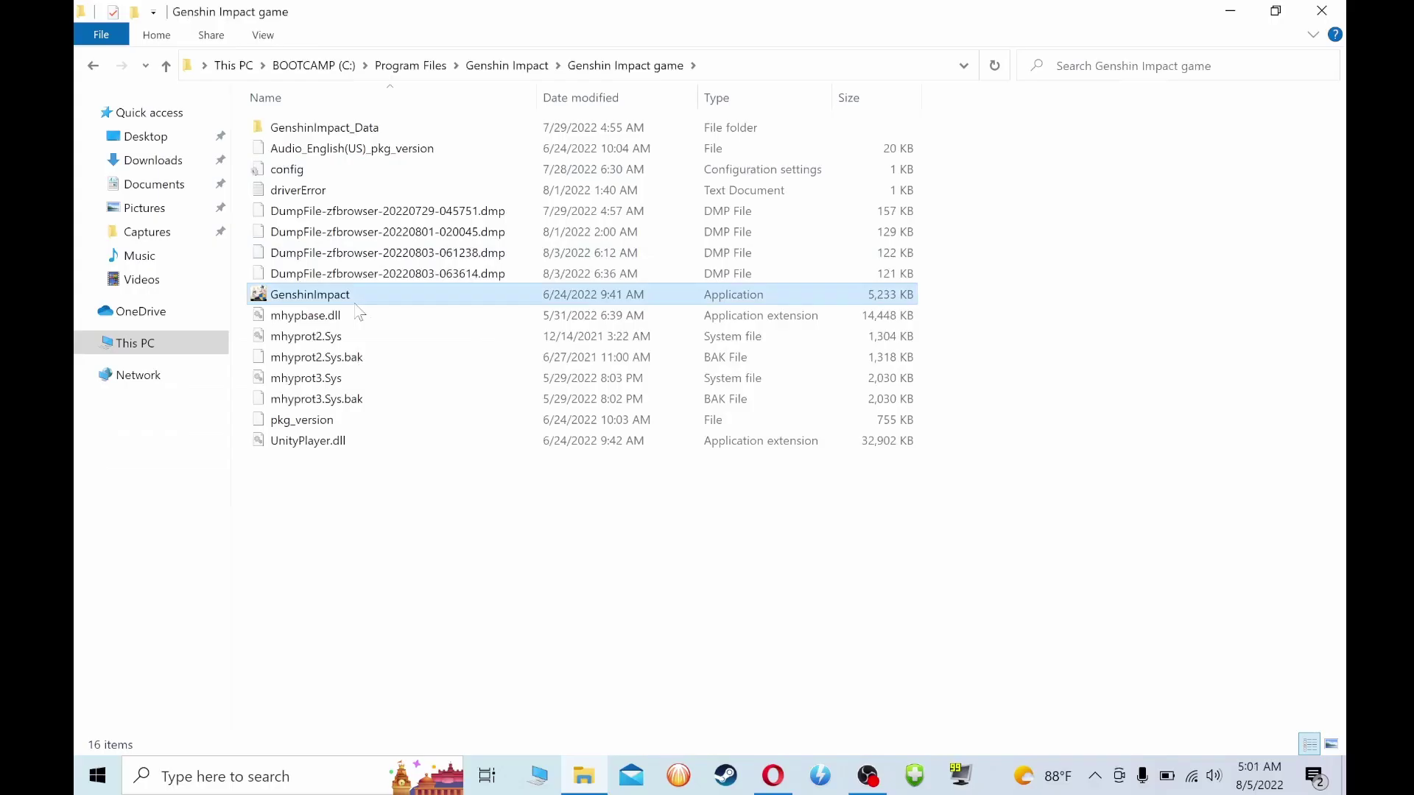
# Set the GenshinImpact executable to run in Windows 7 compatibility mode.
pyautogui.rightClick(355, 302)
pyautogui.click(426, 694)
pyautogui.click(537, 294)
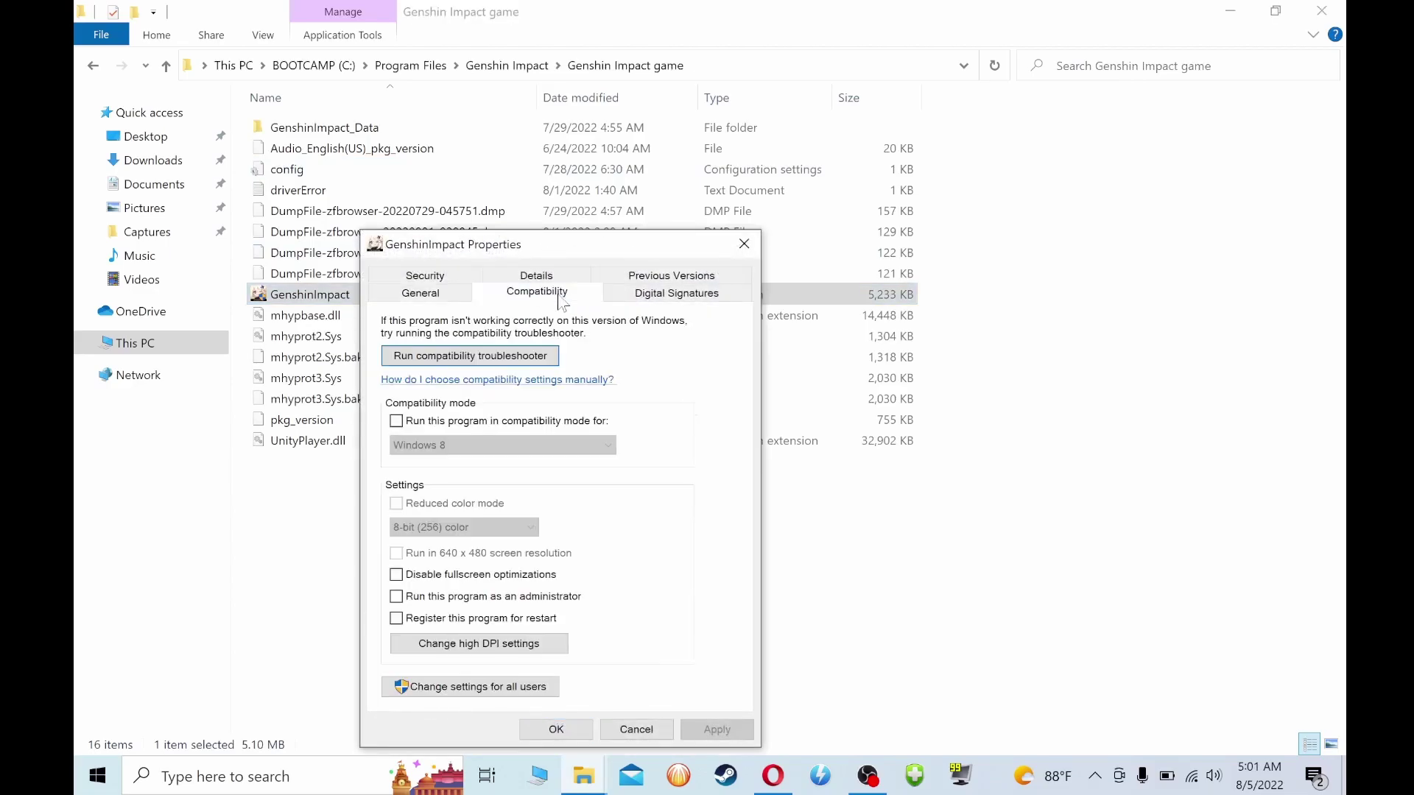
pyautogui.click(396, 422)
pyautogui.click(421, 446)
pyautogui.click(431, 500)
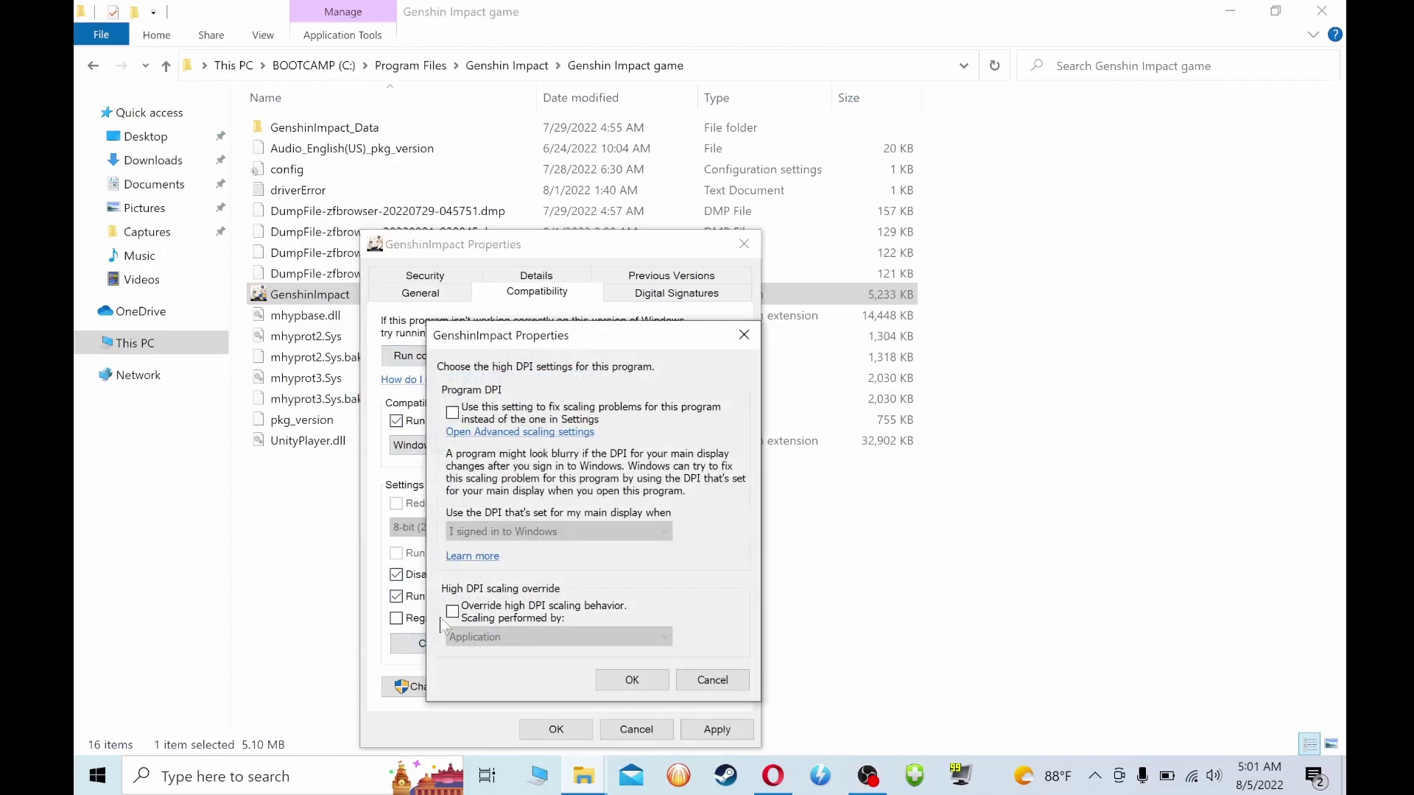
# Override high DPI scaling with Application scaling and save the executable's properties.
pyautogui.click(453, 612)
pyautogui.click(485, 639)
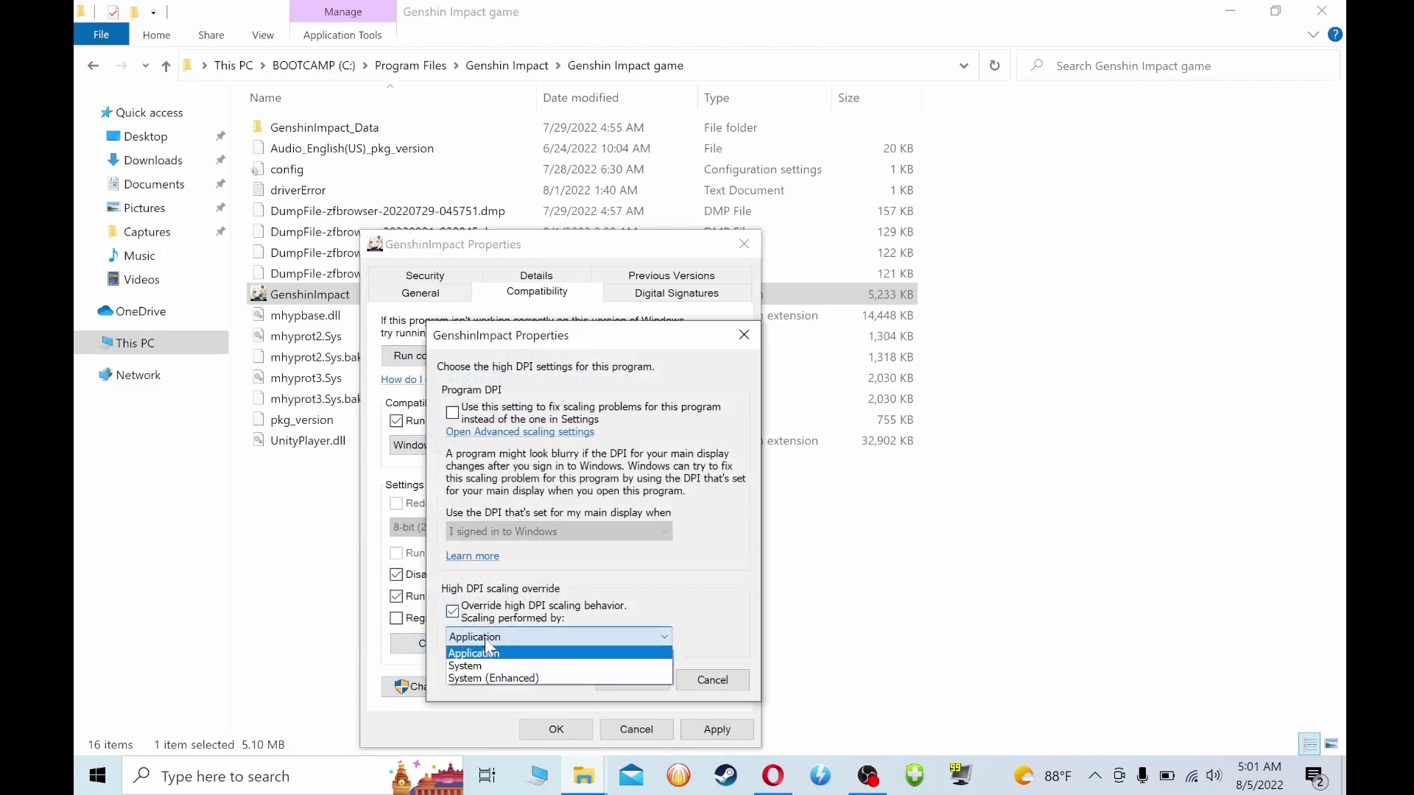
pyautogui.click(487, 656)
pyautogui.click(610, 678)
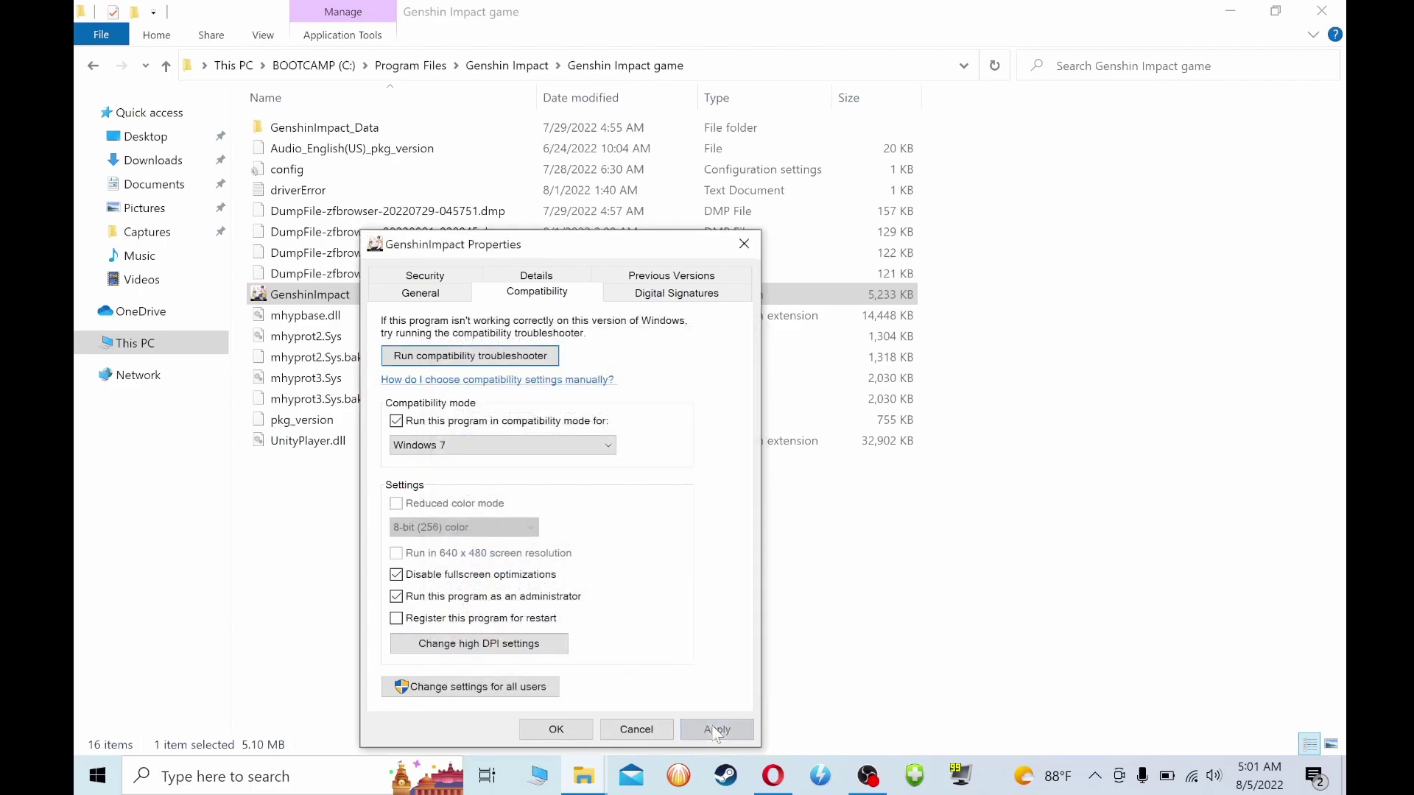
pyautogui.click(556, 729)
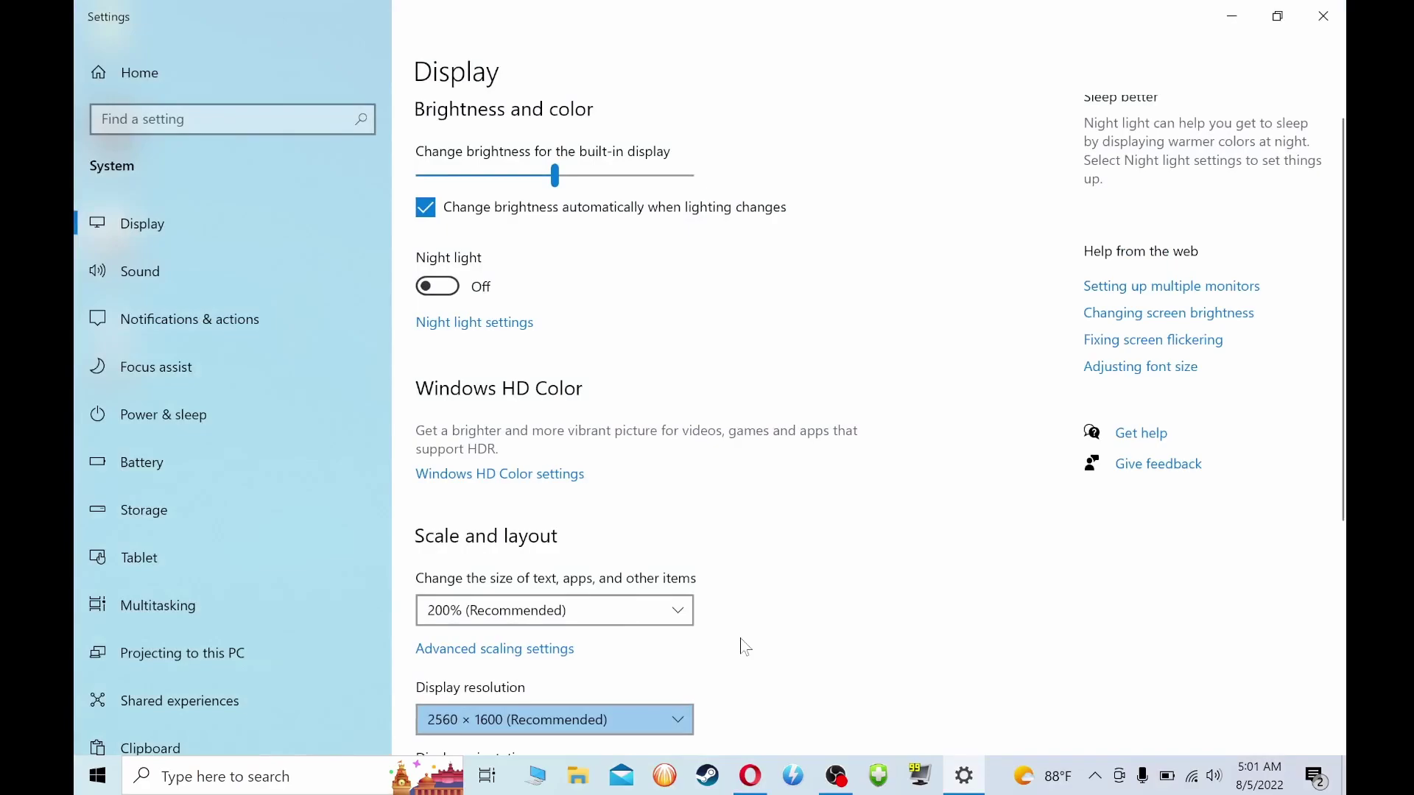
# Scroll the display resolution list down to 800 × 600, then launch Genshin Impact from the desktop.
pyautogui.scroll(-5, 741, 647)
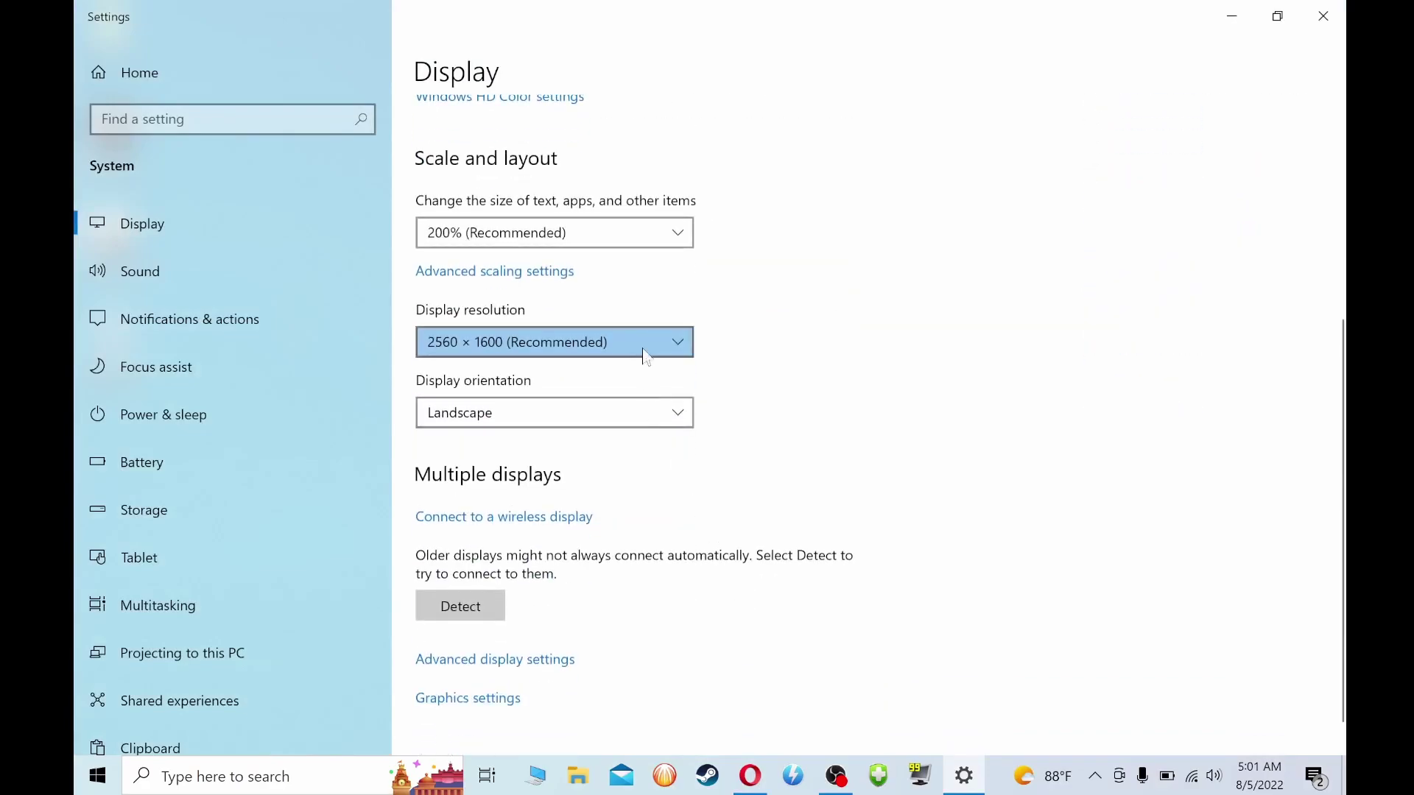
pyautogui.click(646, 361)
pyautogui.scroll(-3, 645, 352)
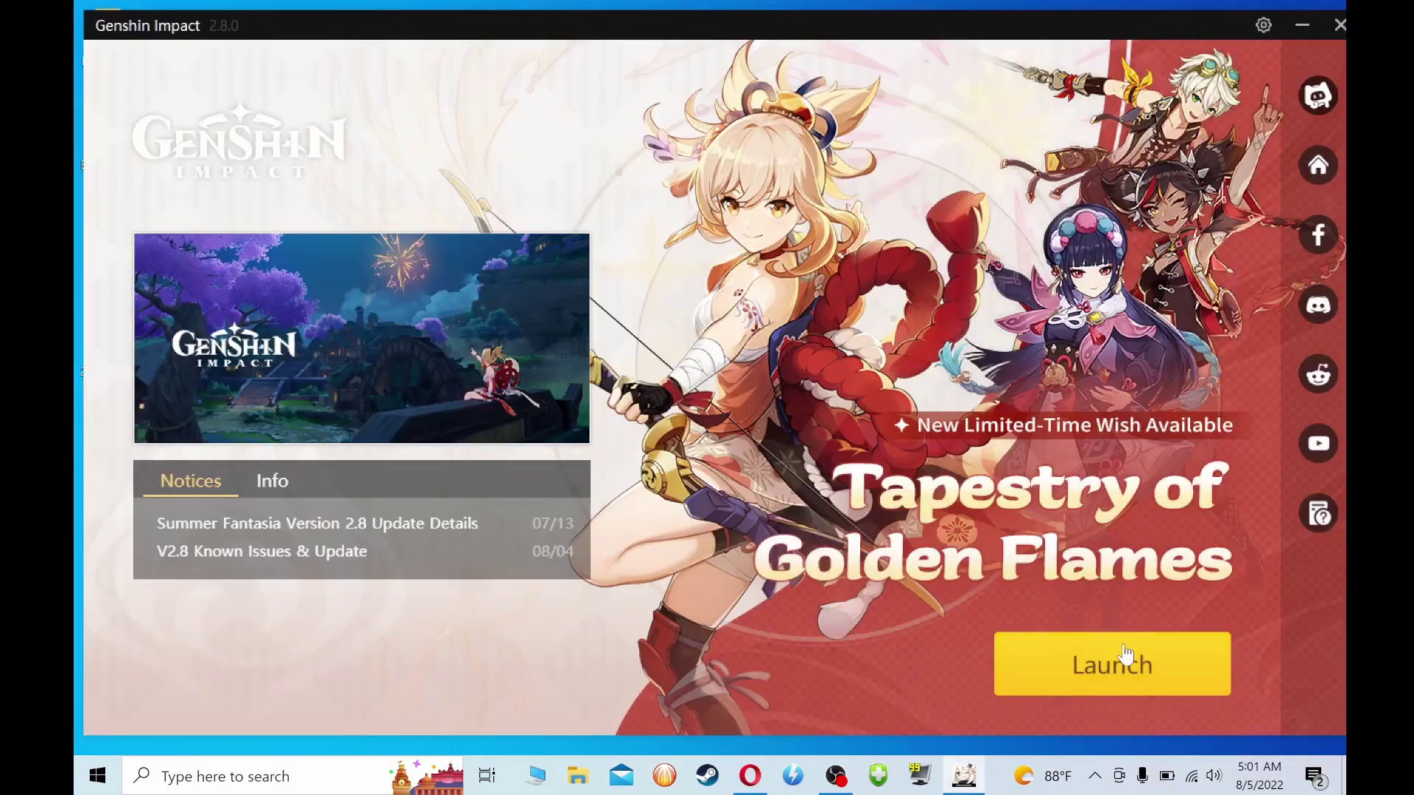
pyautogui.click(1125, 650)
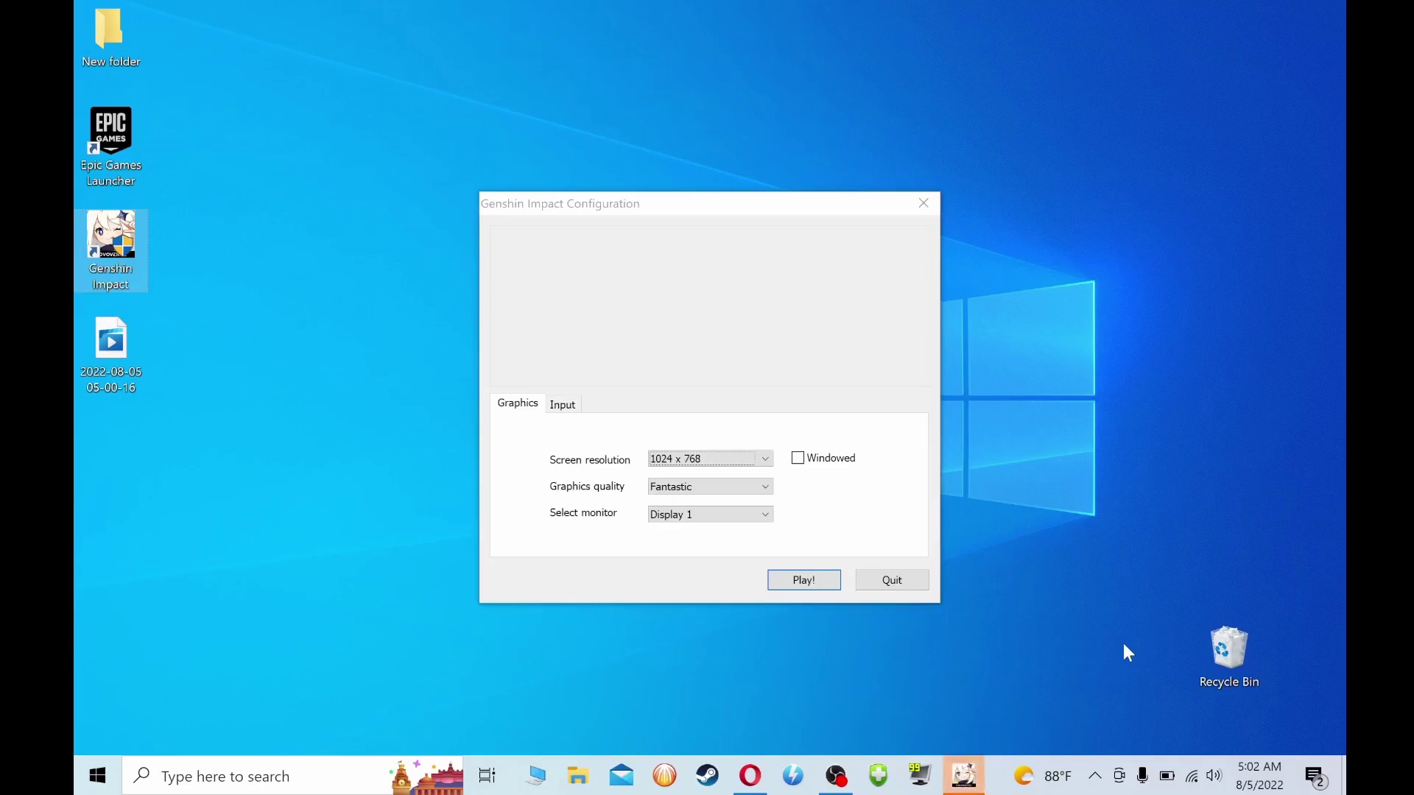
# Choose 800 x 600 screen resolution in the Genshin Impact Configuration window, check graphics quality, and play.
pyautogui.click(766, 459)
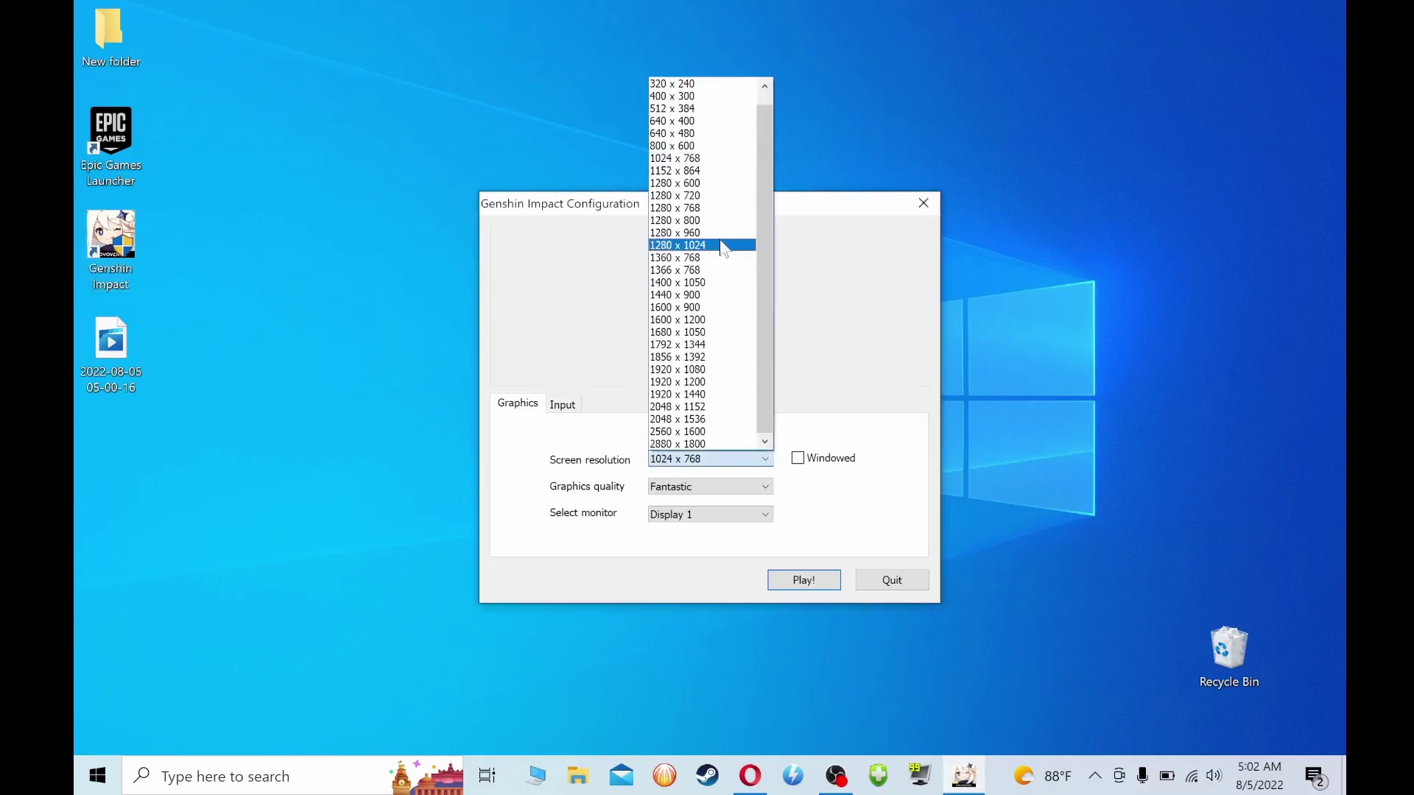
pyautogui.click(698, 146)
pyautogui.click(707, 489)
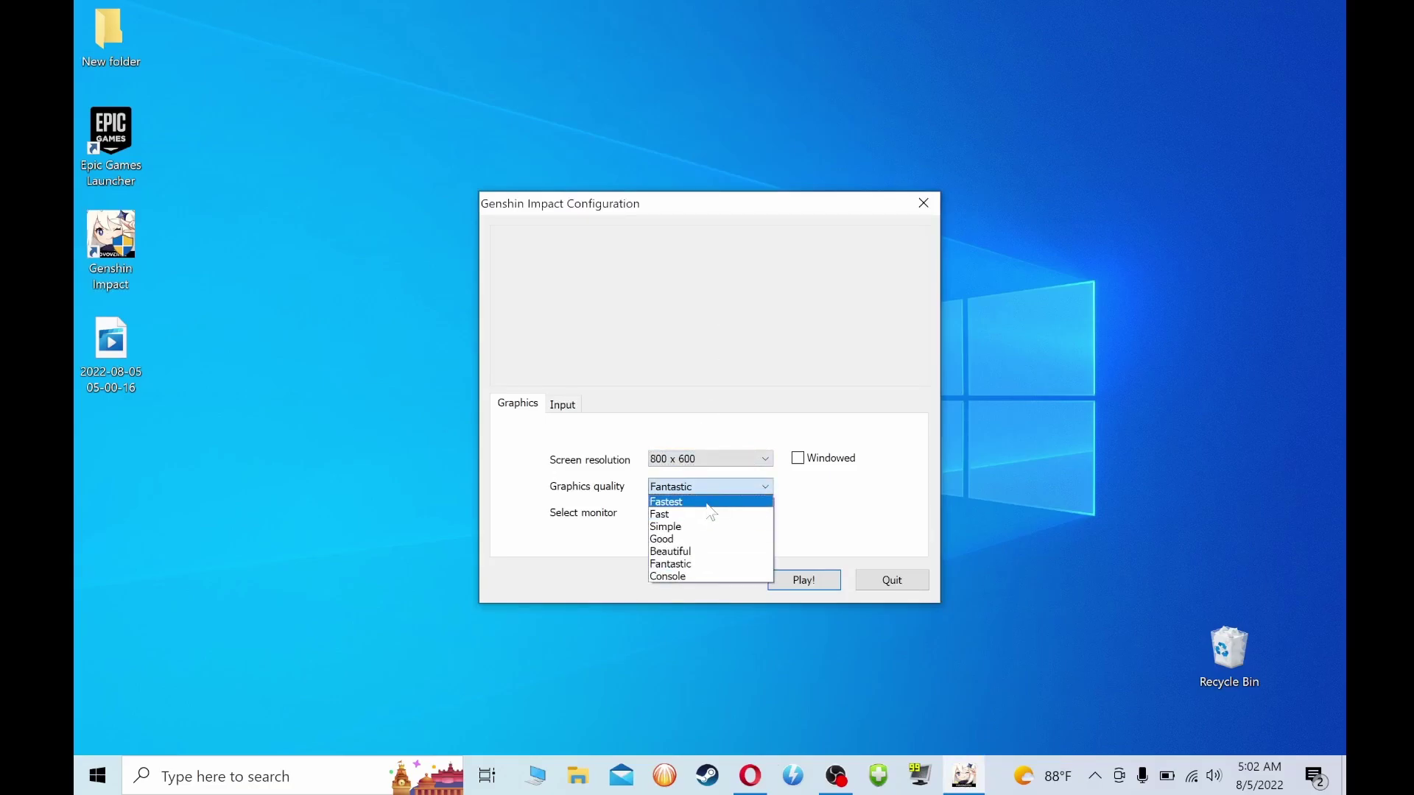
pyautogui.click(804, 580)
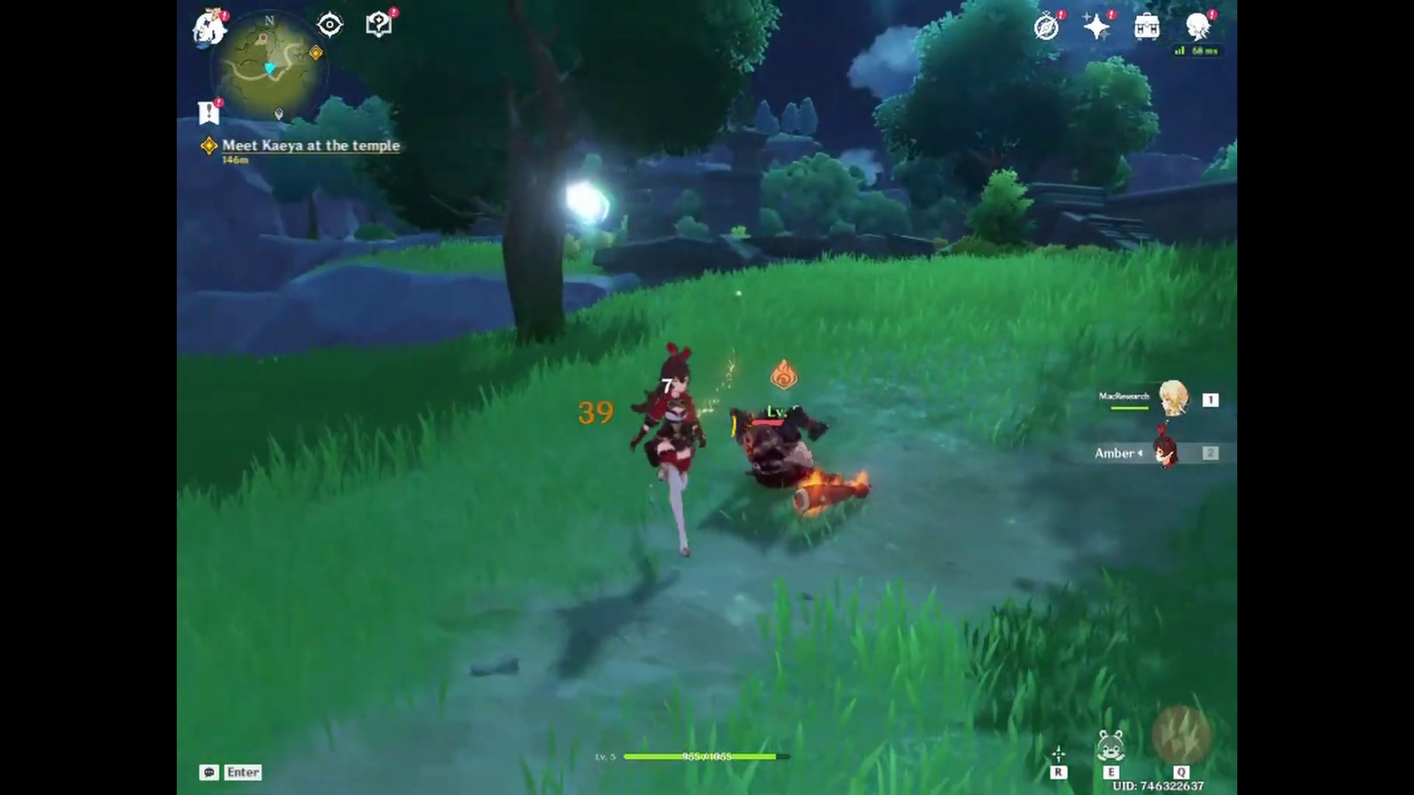
# Dodge away from the torch hilichurl and place Baron Bunny as a decoy.
pyautogui.press('s')
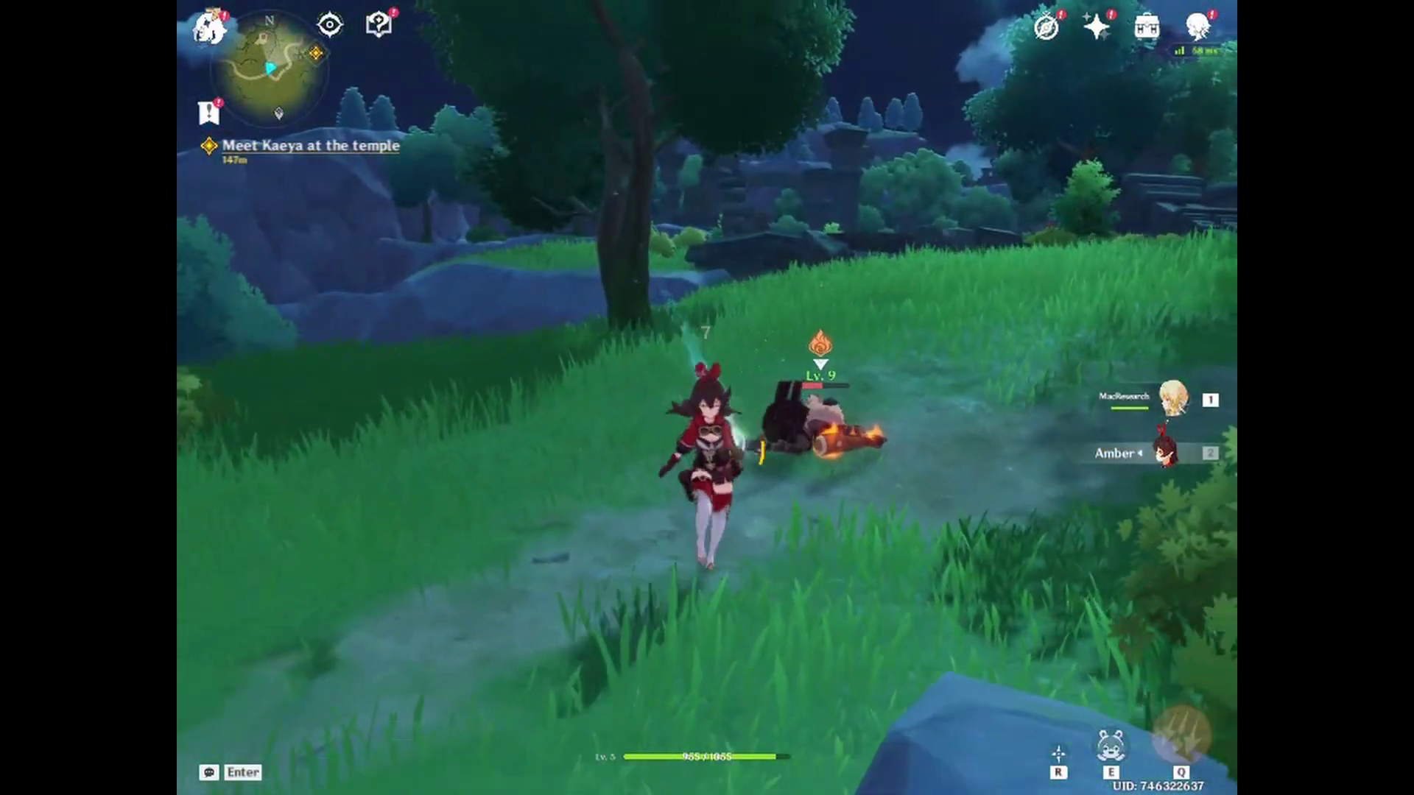
pyautogui.press('w')
pyautogui.press('a')
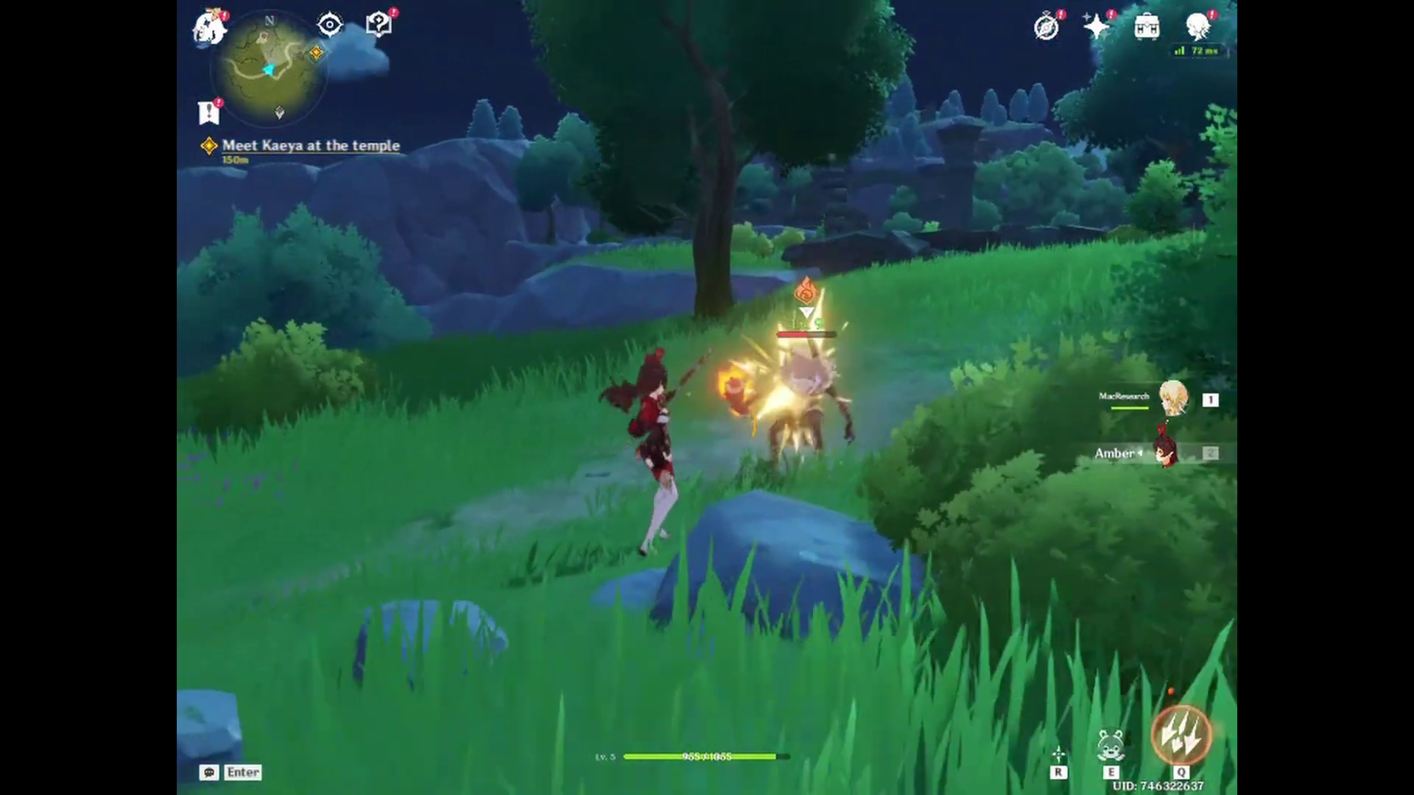
pyautogui.press('shift')
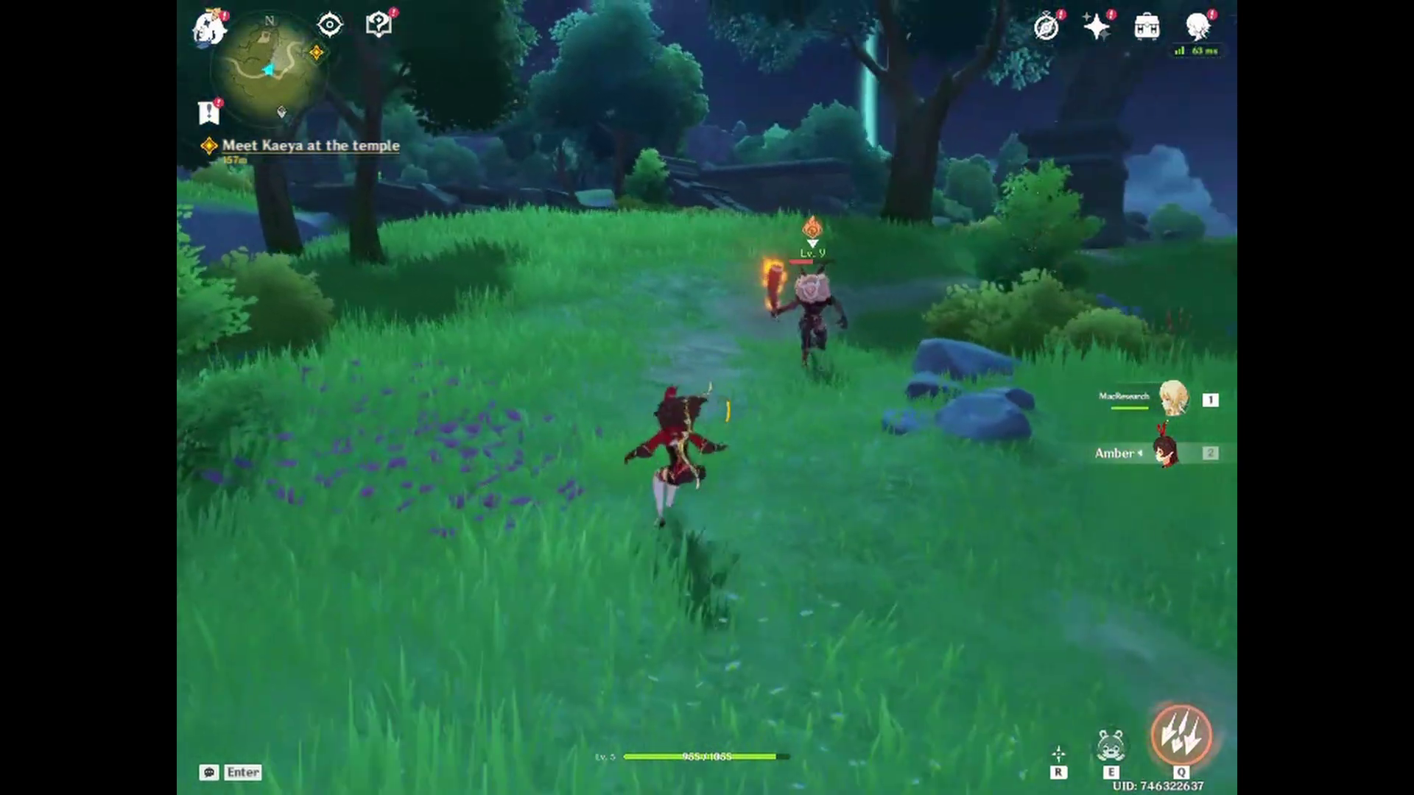
pyautogui.press('s')
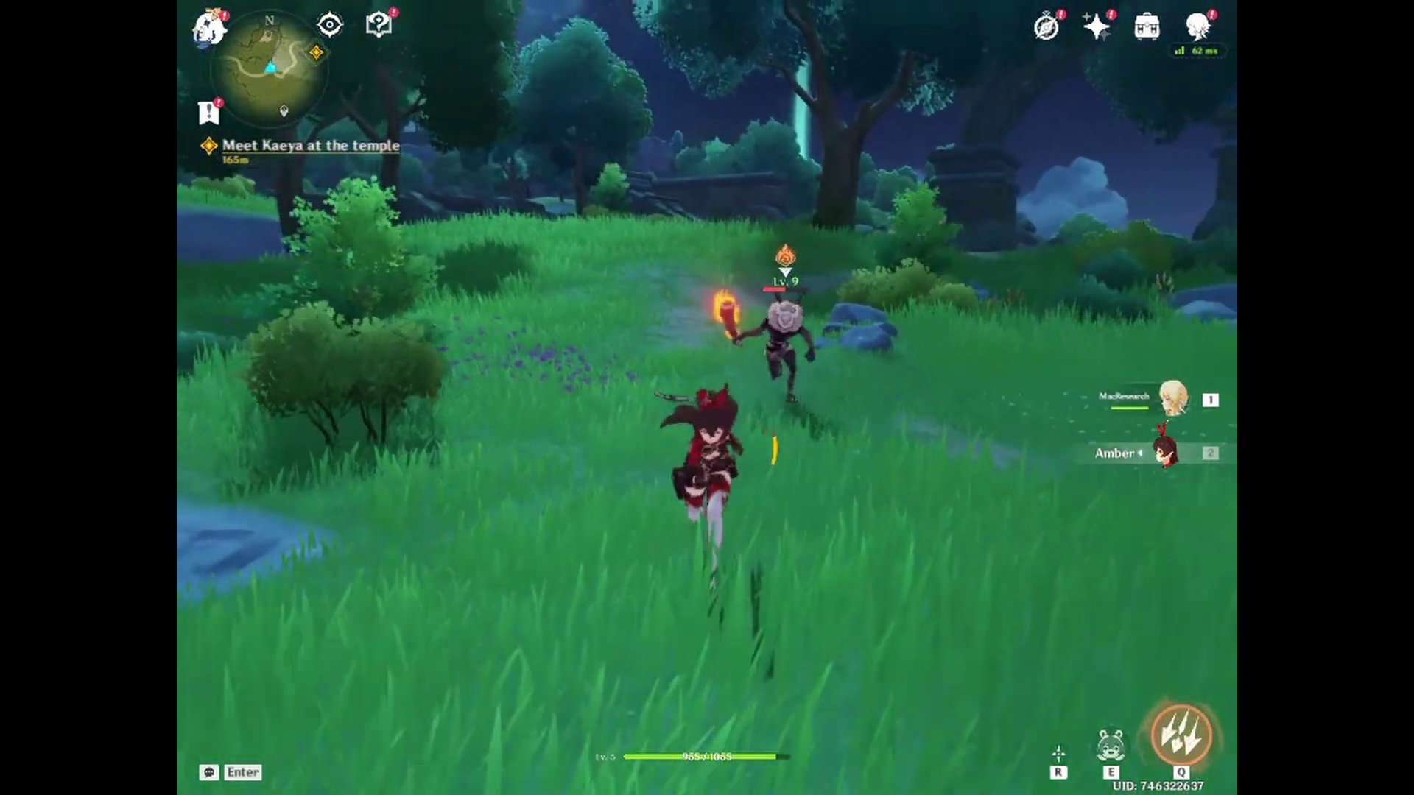
pyautogui.press('e')
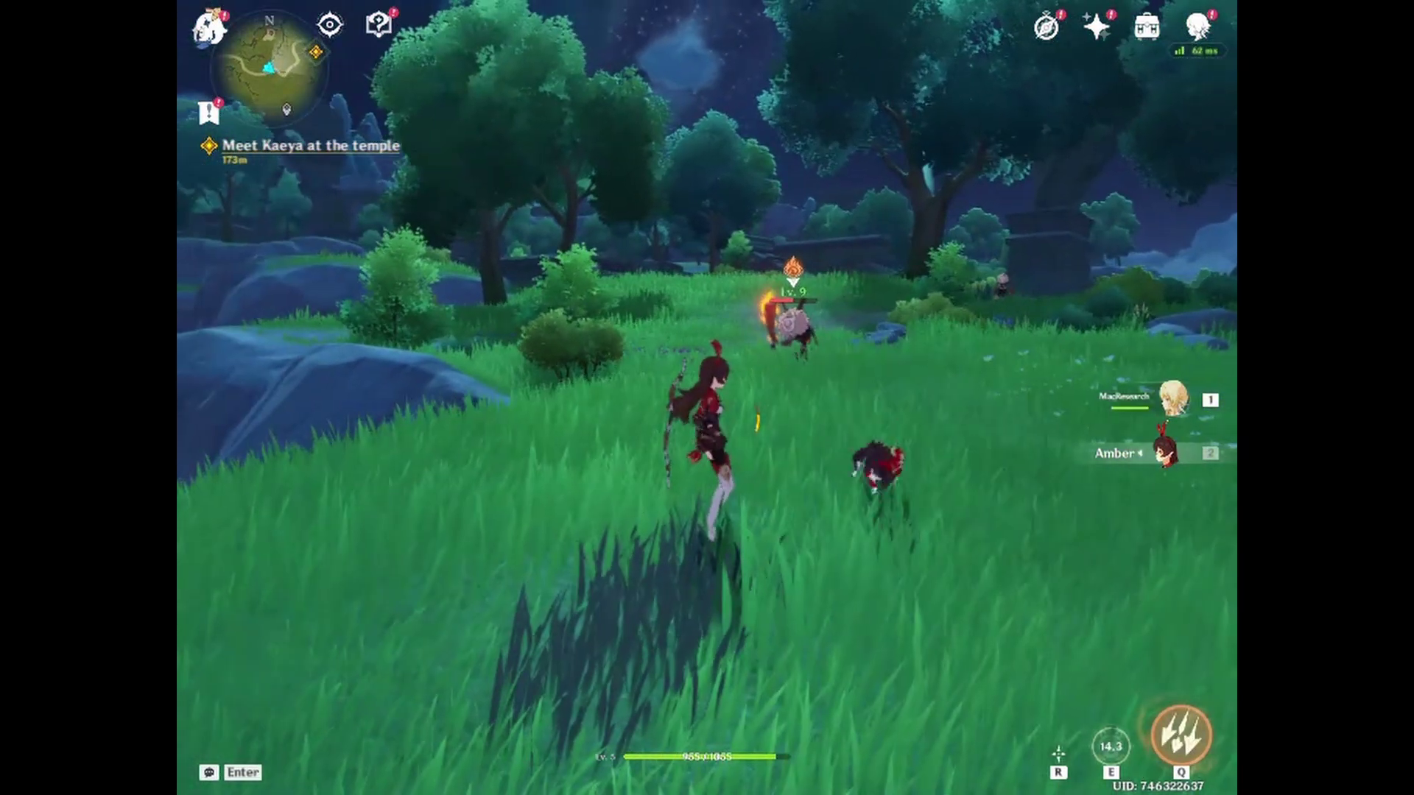
pyautogui.press('shift')
pyautogui.press('d')
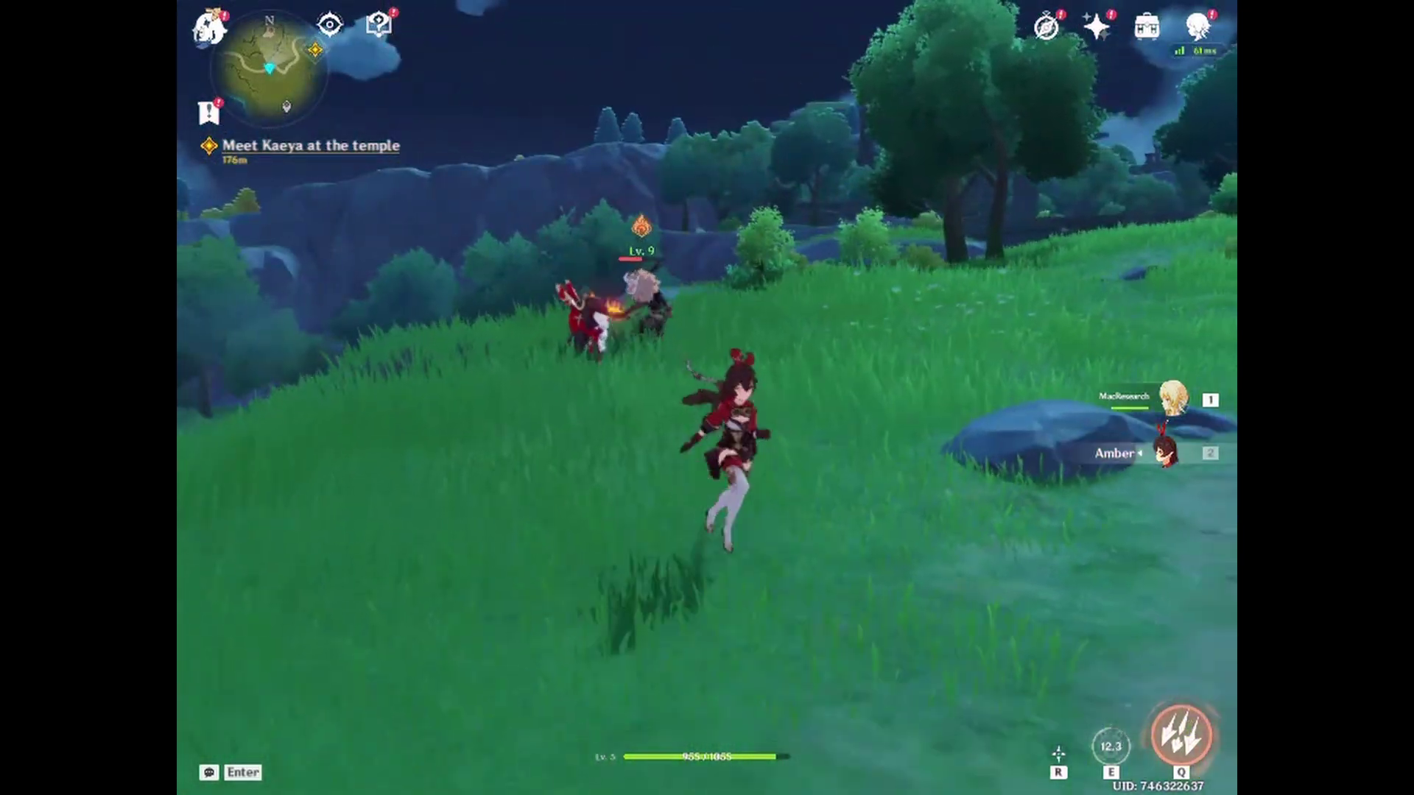
# Turn Amber toward the hilichurls and fire flaming arrows at them.
pyautogui.press('w')
pyautogui.press('r')
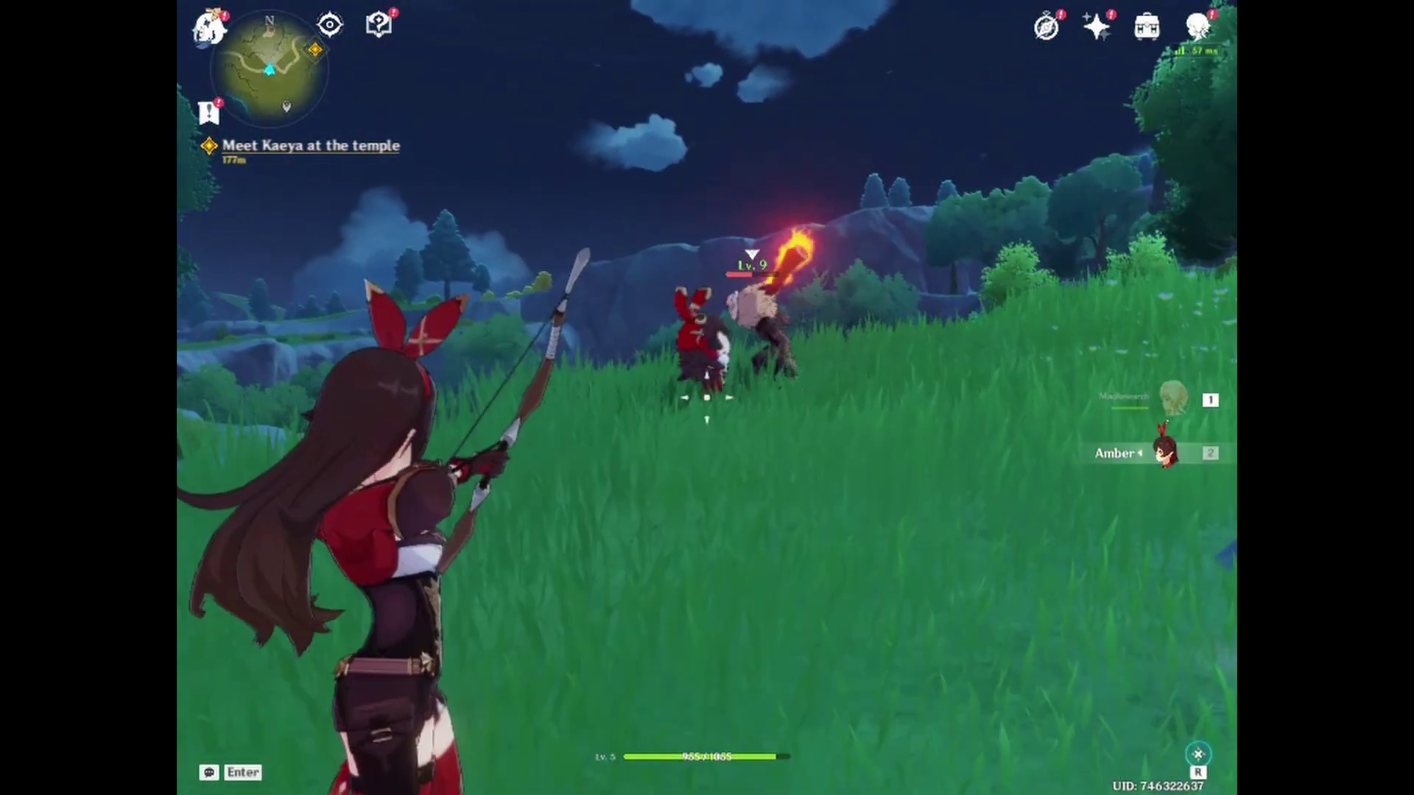
pyautogui.click(707, 398)
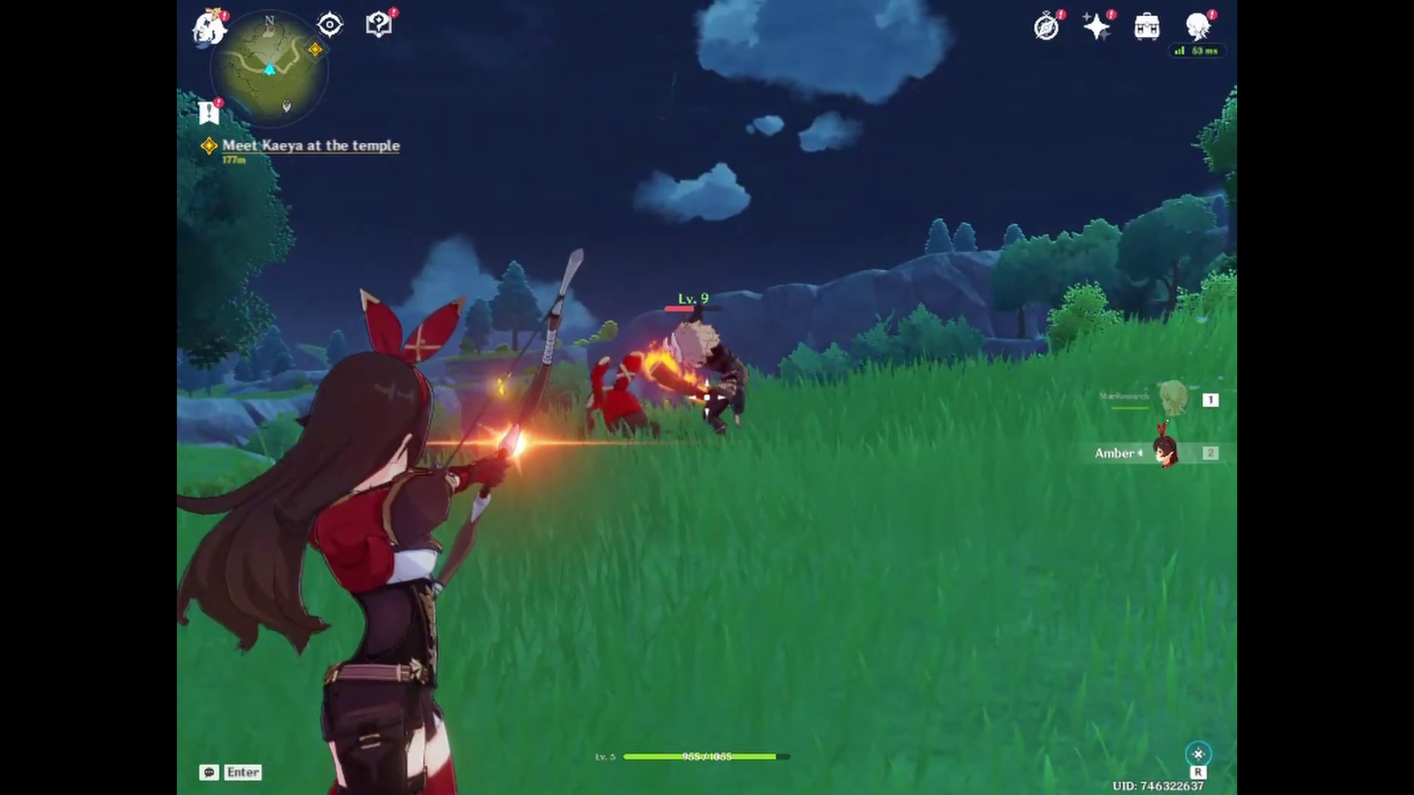
pyautogui.press('r')
pyautogui.press('r')
pyautogui.click(707, 398)
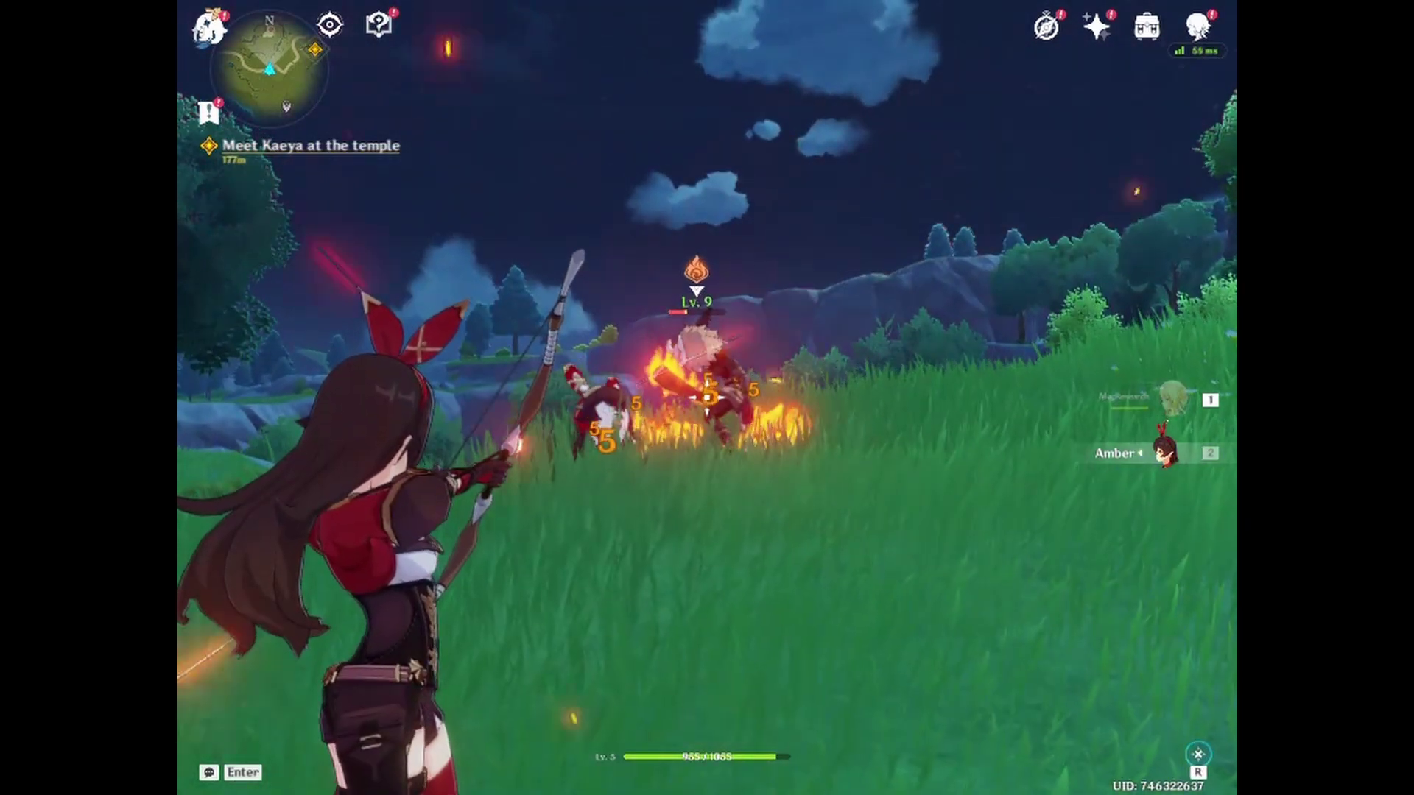
pyautogui.click(706, 397)
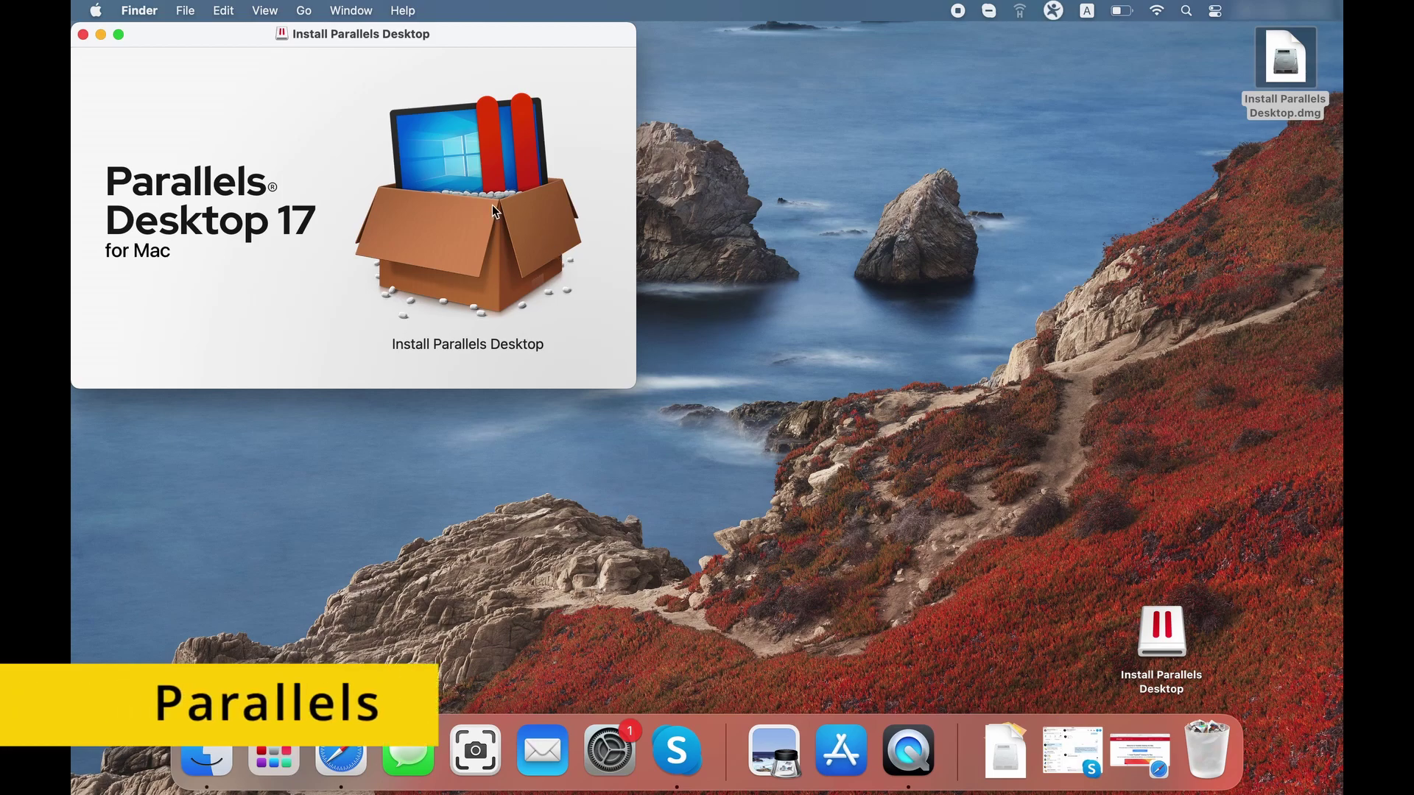
# Install Parallels Desktop with Windows 10, start the VM, and launch Genshin Impact from the Epic Games Library.
pyautogui.doubleClick(493, 207)
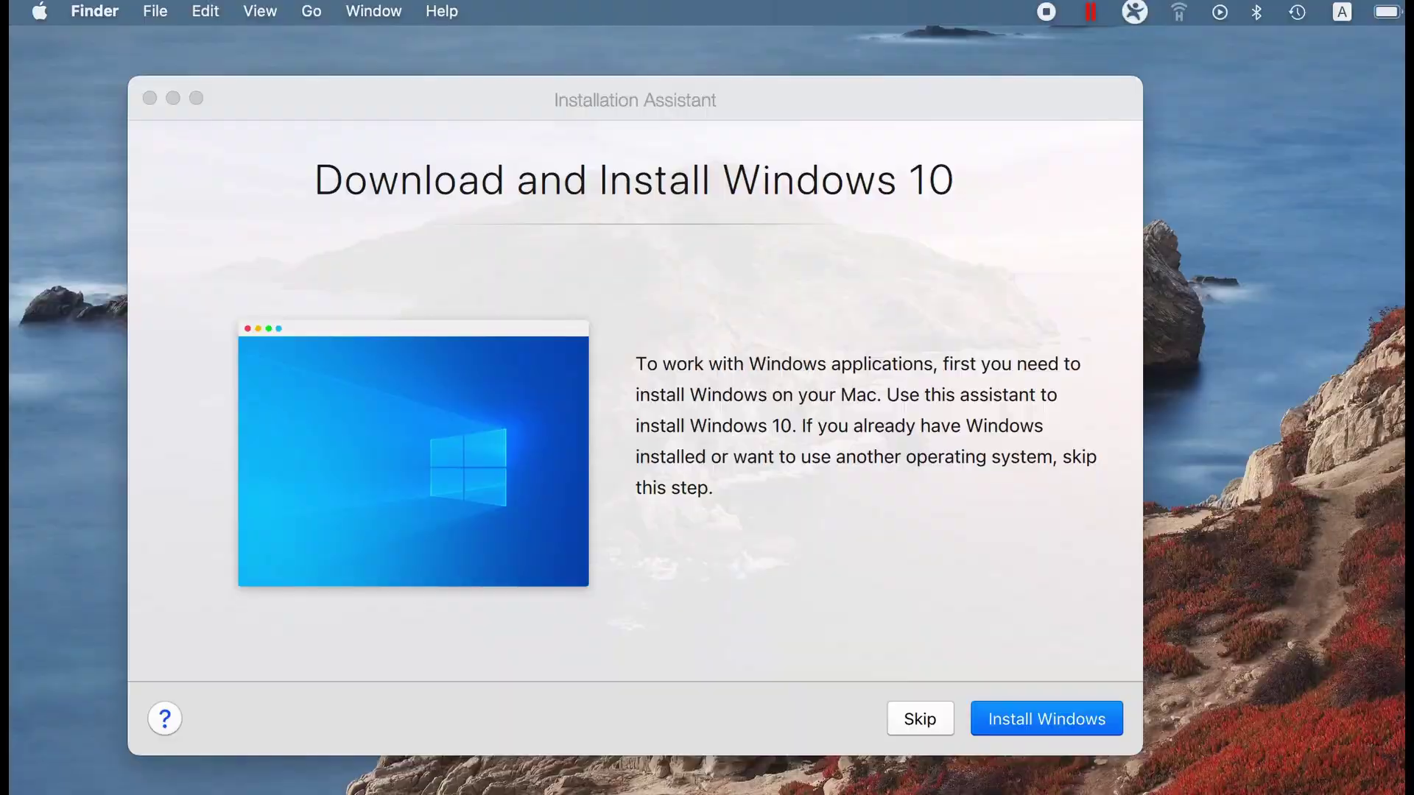
pyautogui.click(1054, 719)
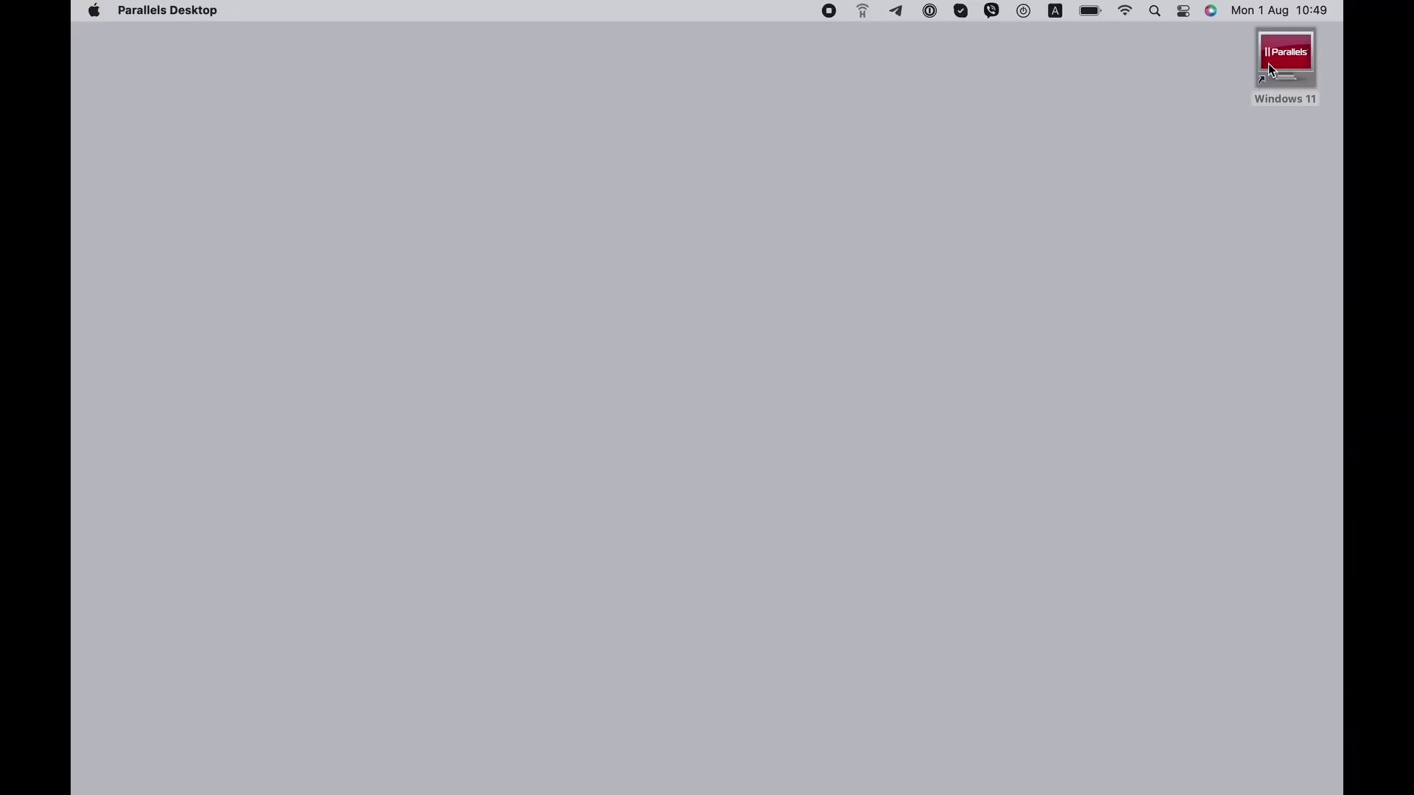
pyautogui.doubleClick(1272, 66)
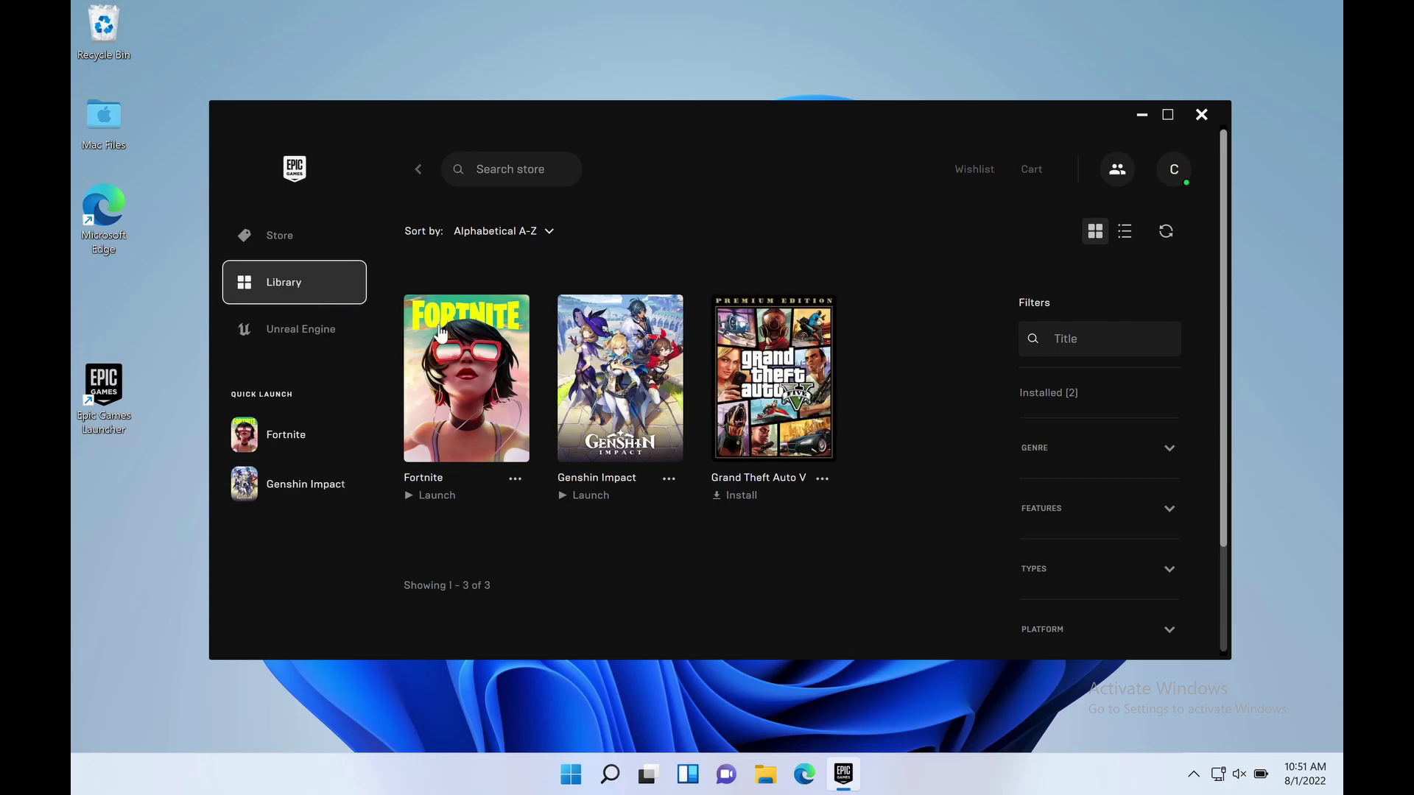
pyautogui.click(612, 401)
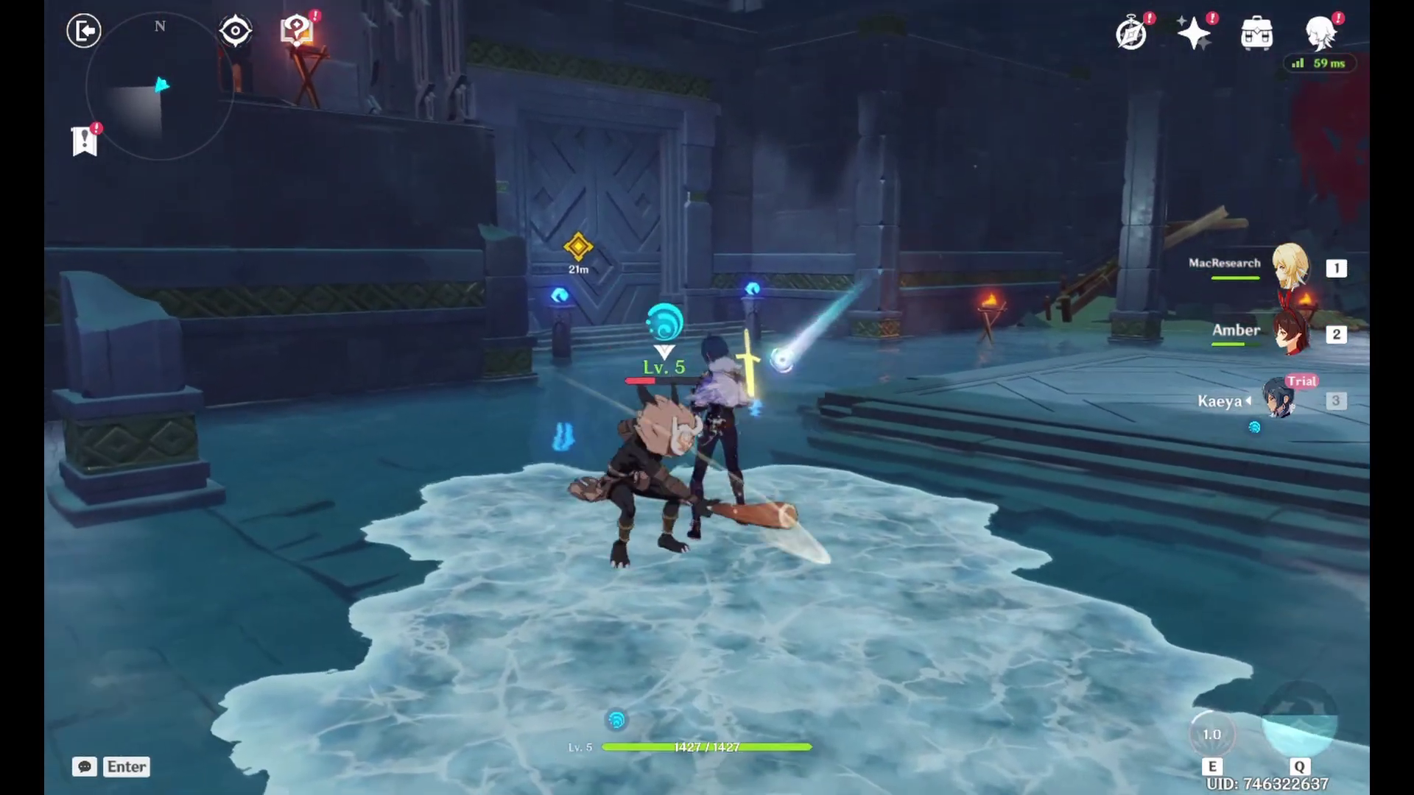
# Slash the dungeon hilichurl with Kaeya's sword and run across the room.
pyautogui.press('w')
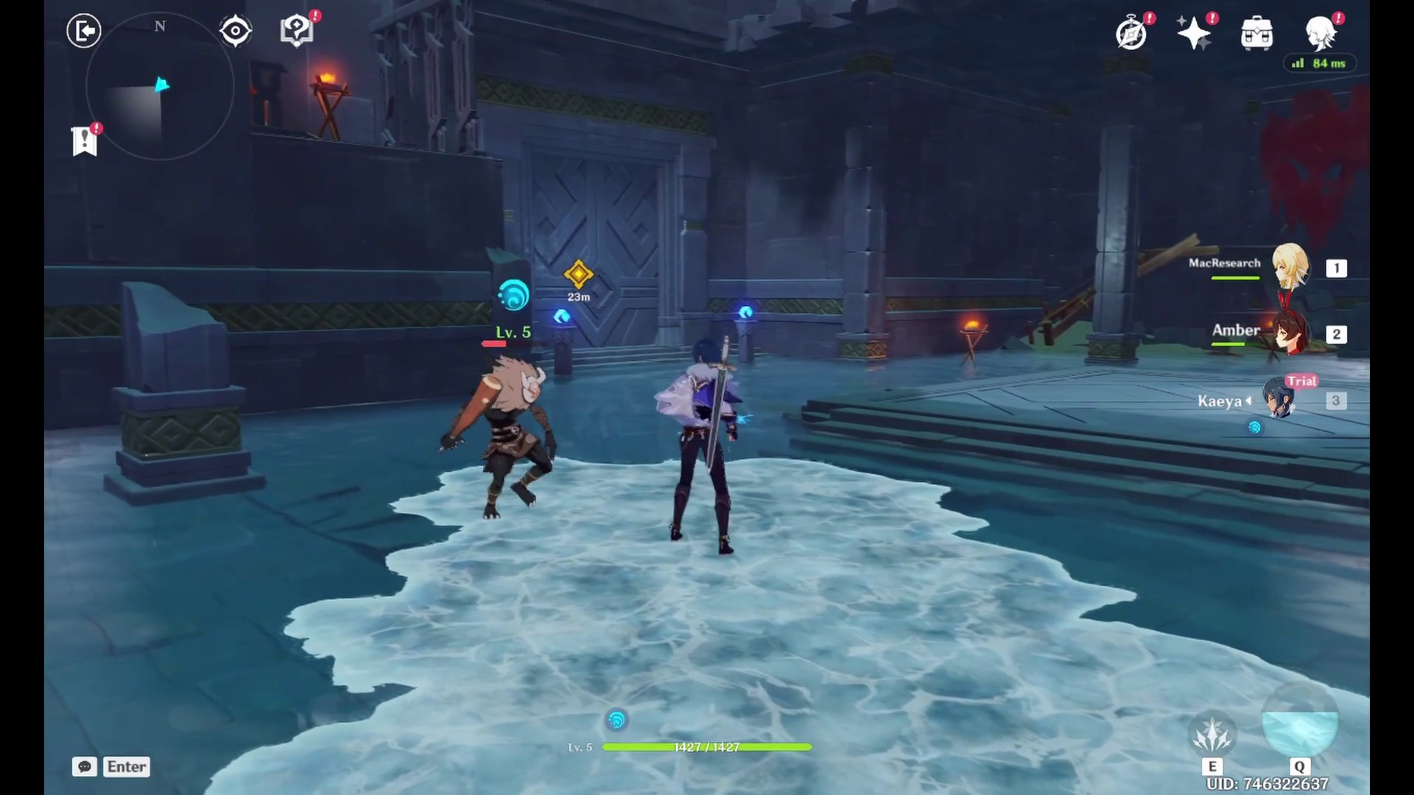
pyautogui.click(707, 397)
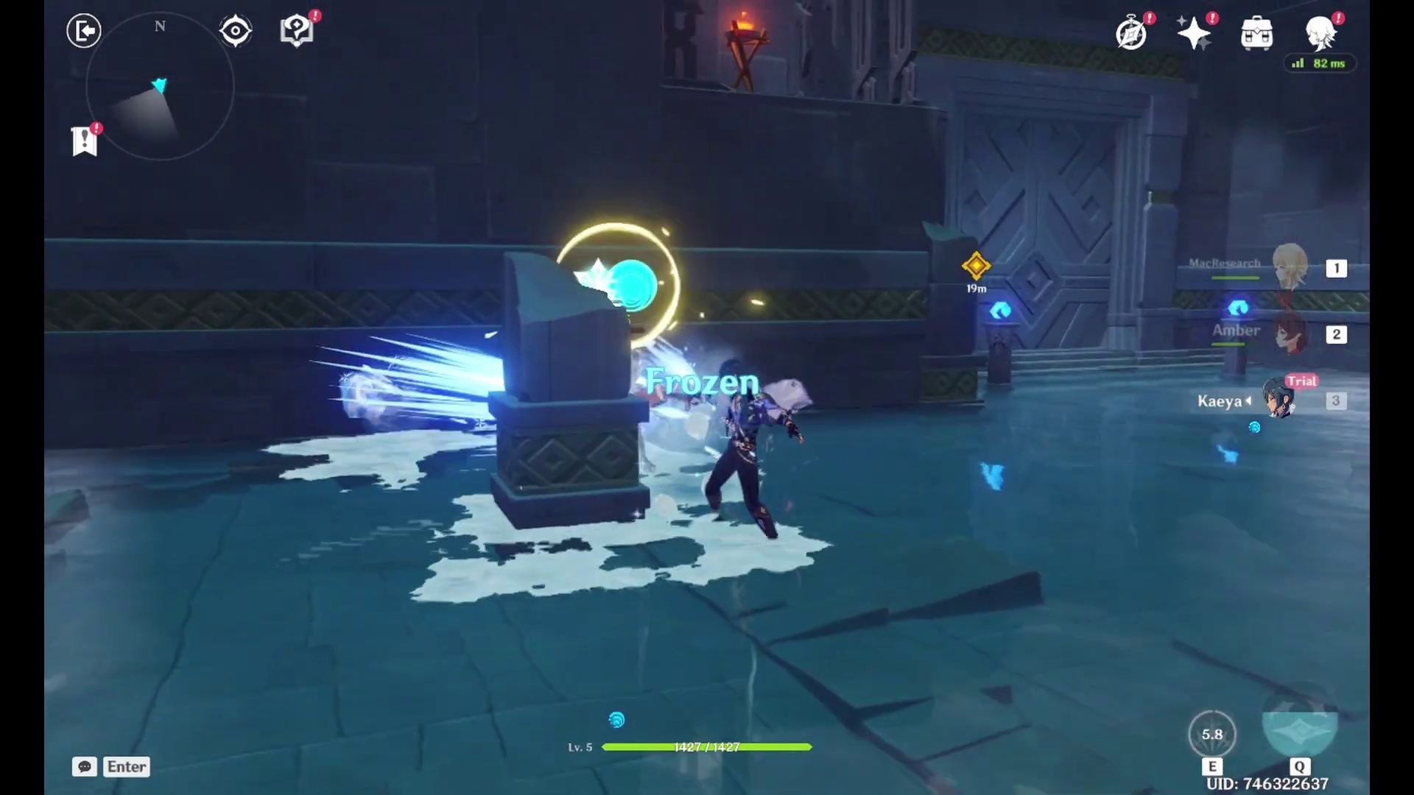
pyautogui.press('d')
pyautogui.press('s')
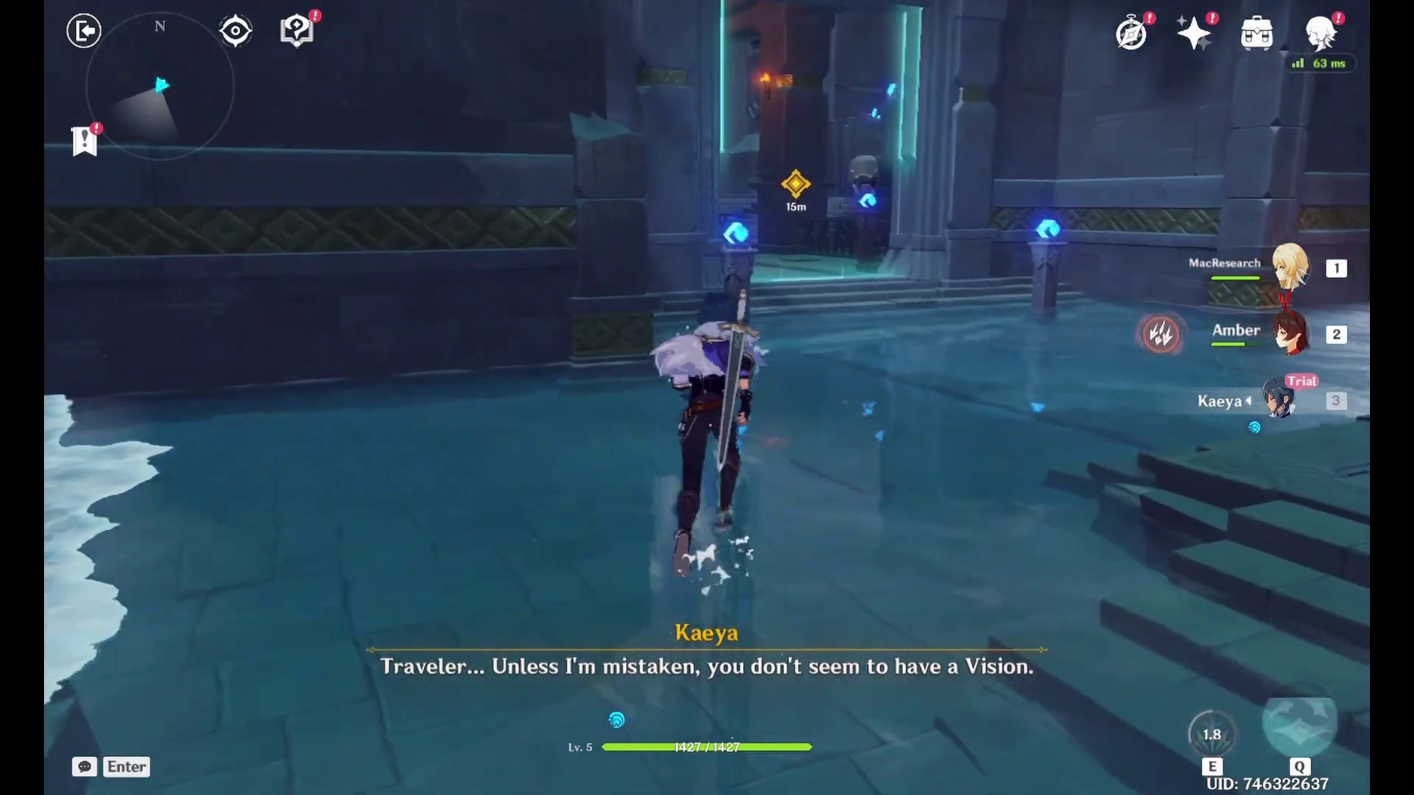
# Sprint up to the Door of Resurrection, then cast Kaeya's ice skill at the fire enemy.
pyautogui.press('shift')
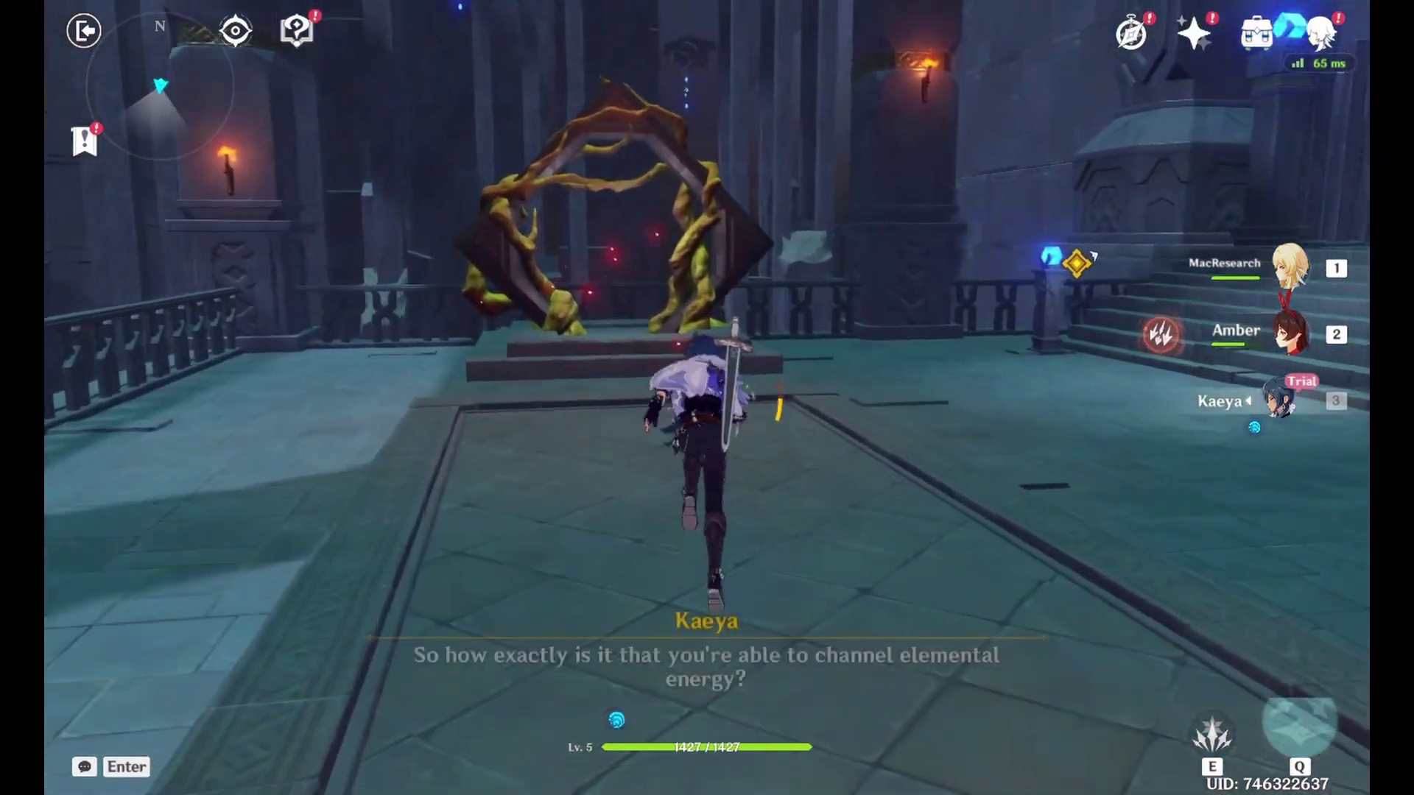
pyautogui.press('shift')
pyautogui.press('w')
pyautogui.press('shift')
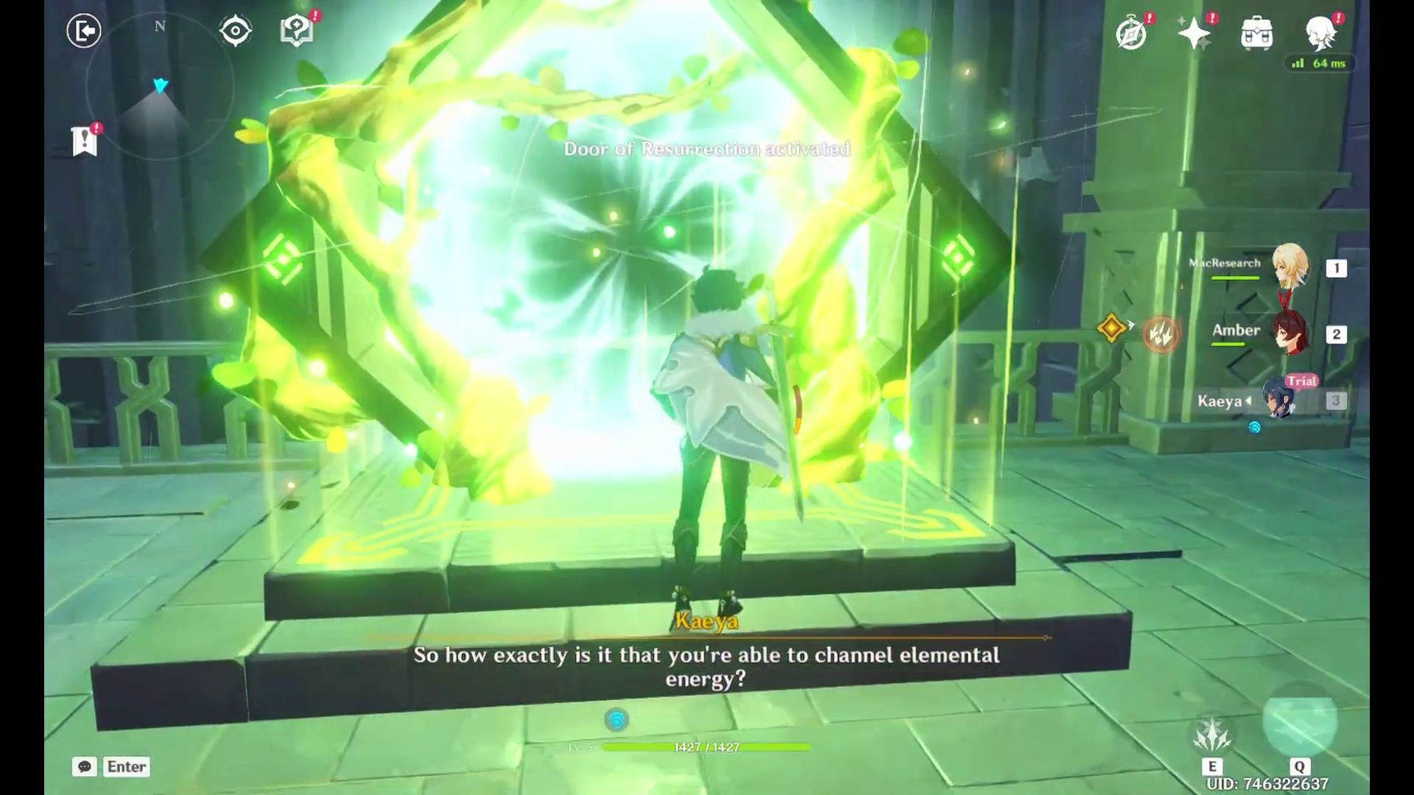
pyautogui.press('s')
pyautogui.press('d')
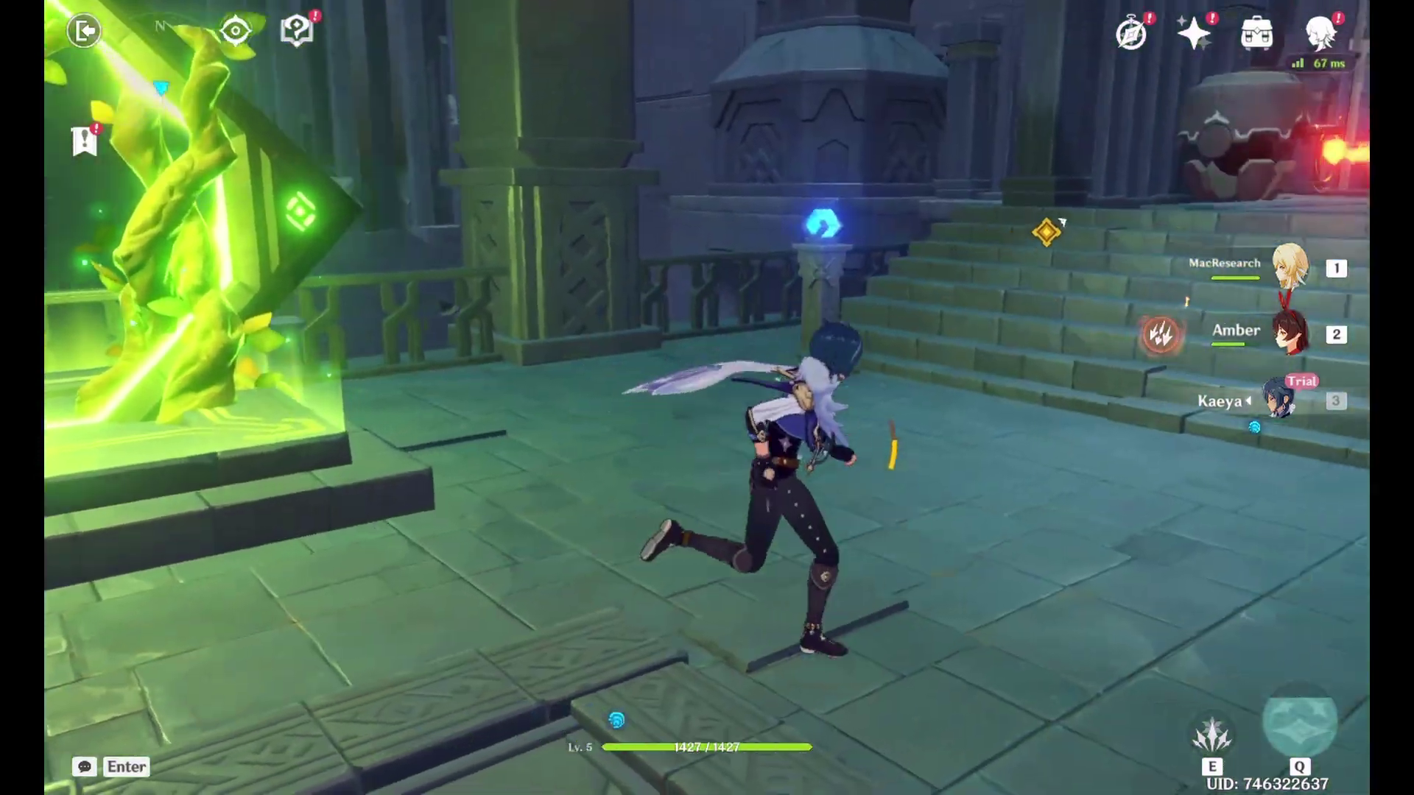
pyautogui.press('w')
pyautogui.press('e')
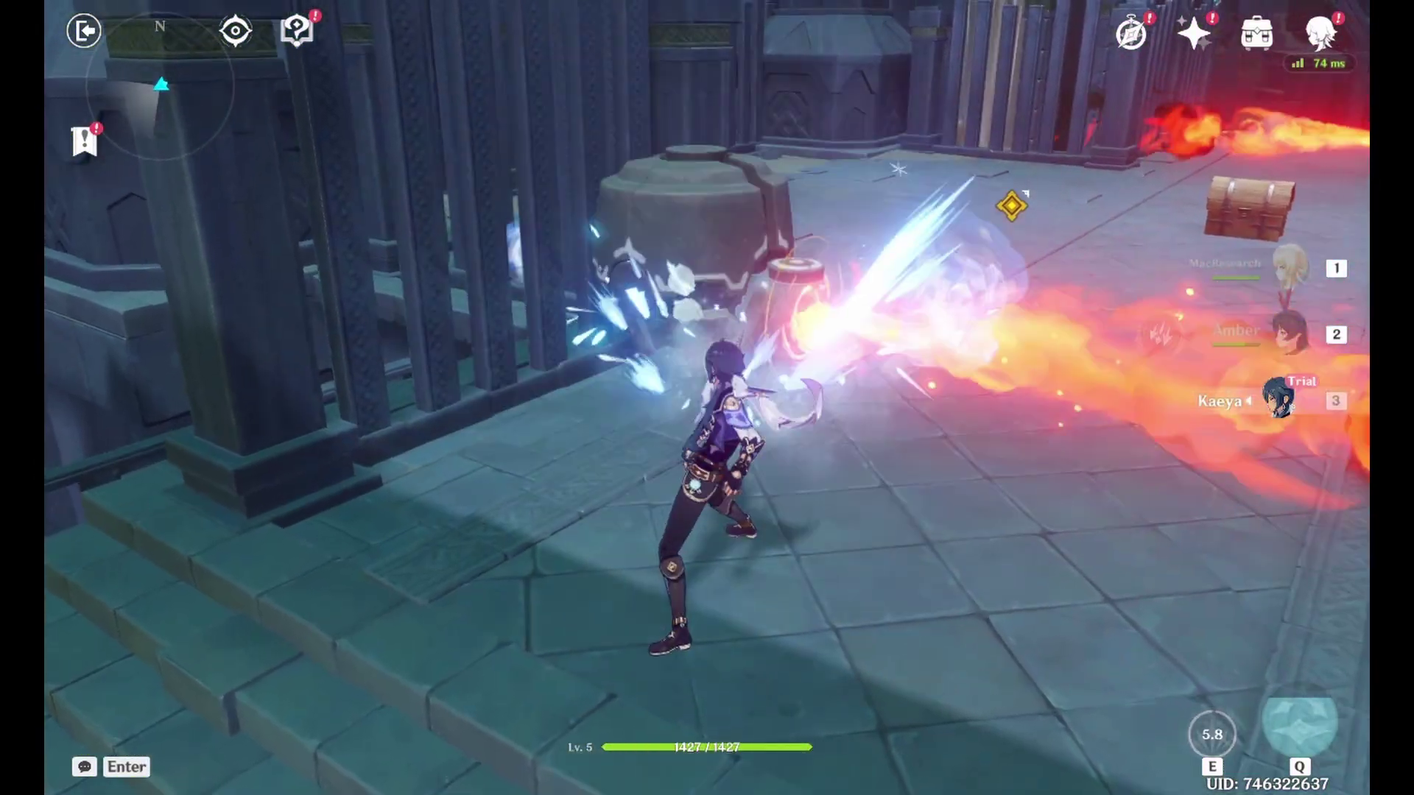